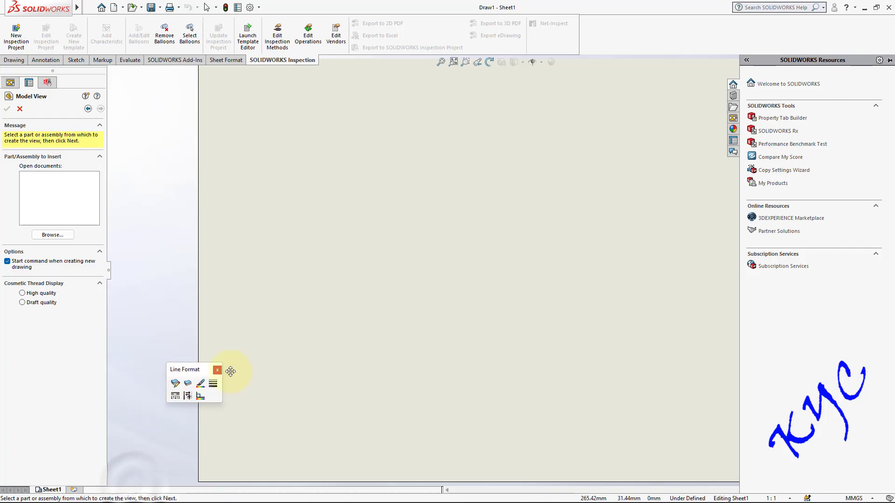
Step: Redisplay the Line Format toolbar and dock it beneath the drawing area
left_click(216, 372)
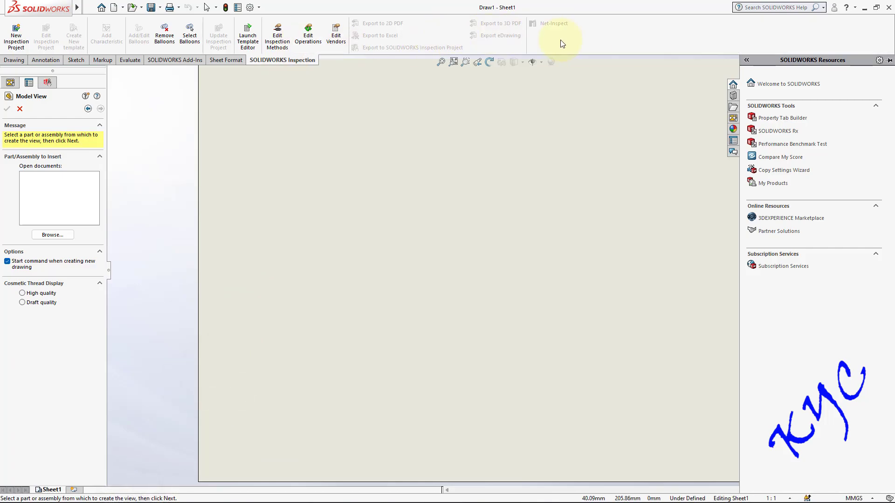
right_click(588, 38)
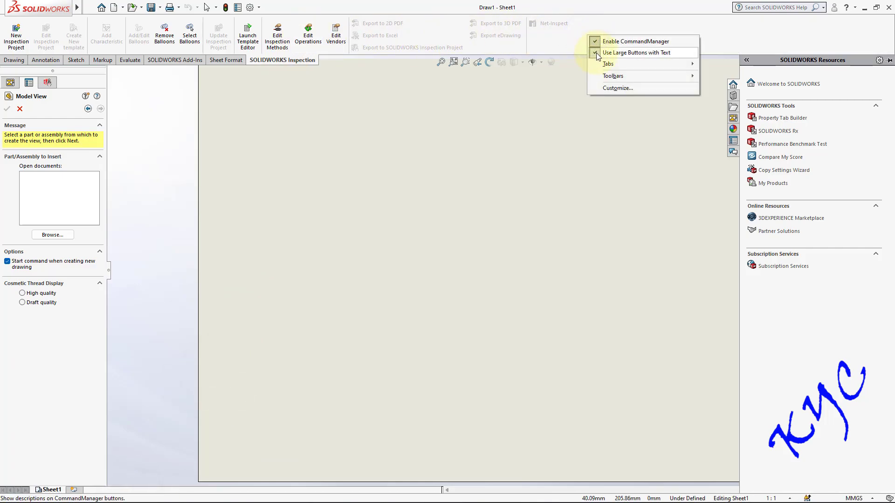
left_click(586, 72)
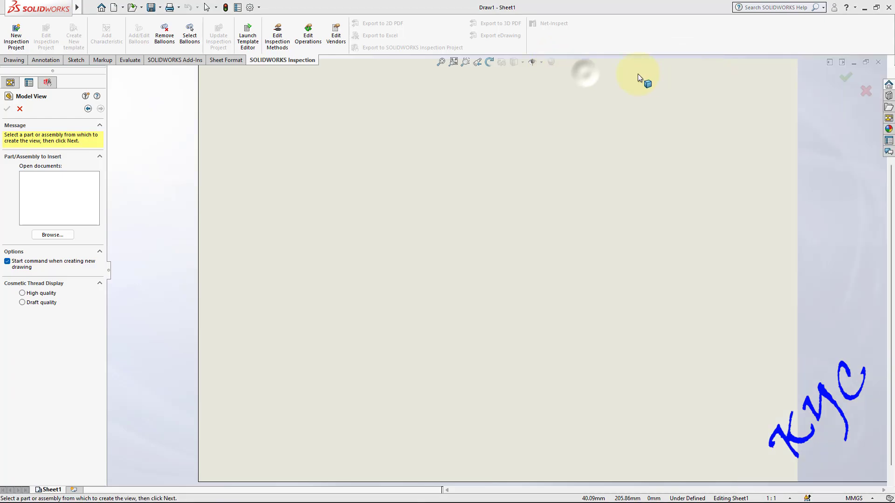
right_click(602, 41)
mouse_move(637, 83)
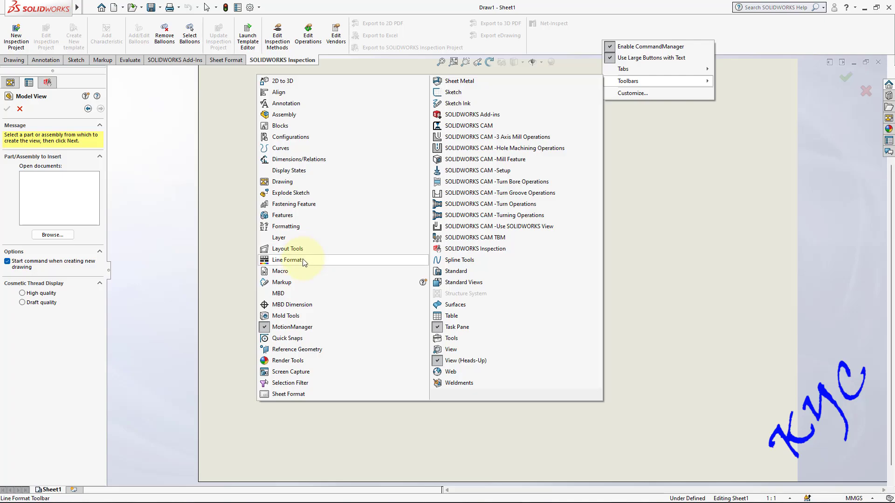
left_click(287, 260)
left_click_drag(191, 371, 48, 481)
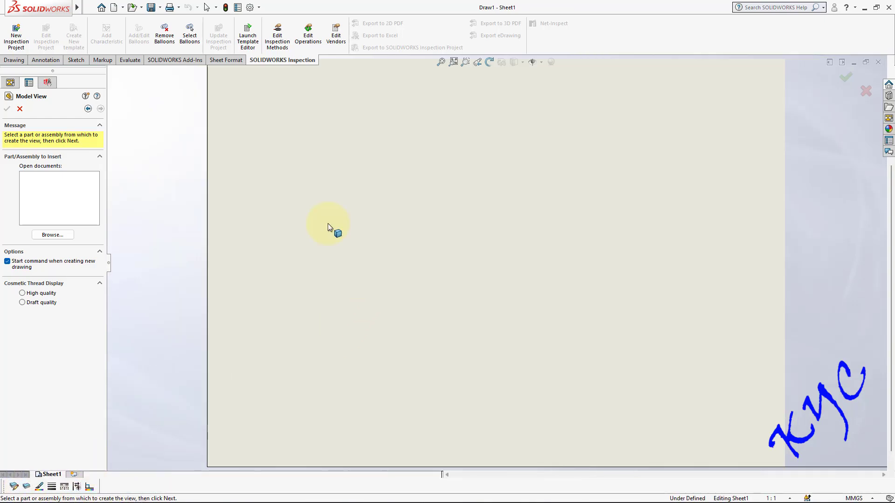
left_click(63, 488)
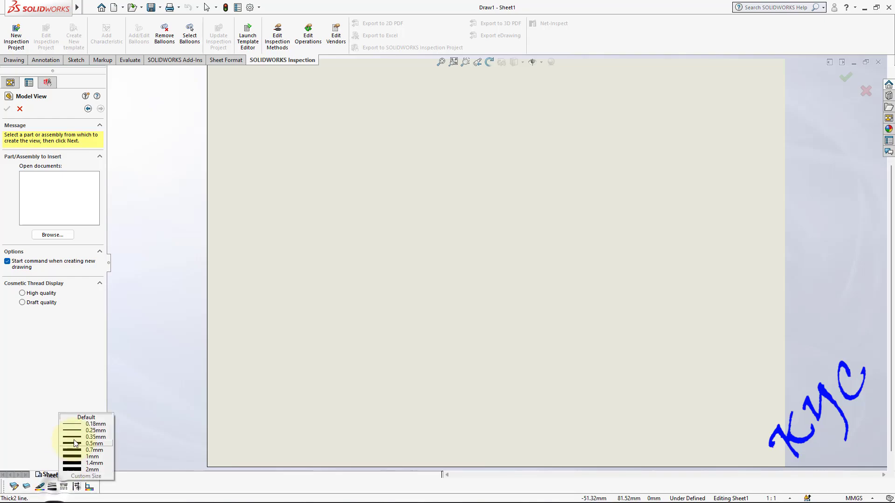
left_click(65, 486)
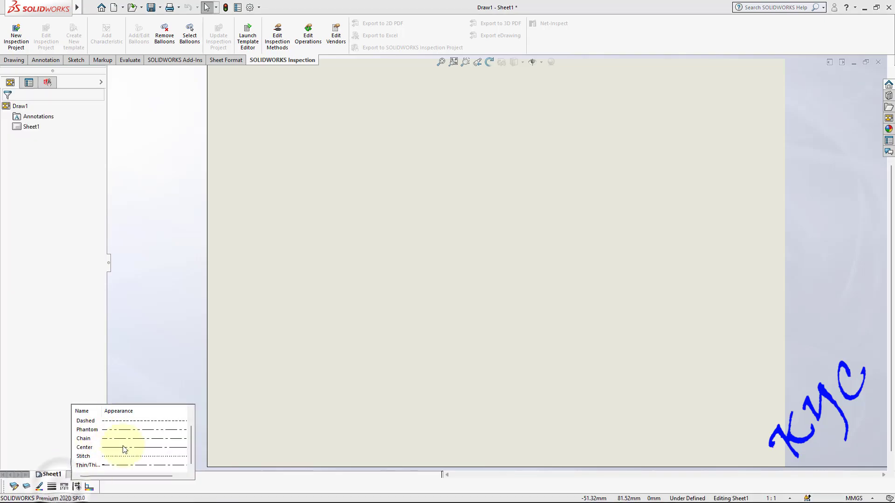
left_click(398, 236)
Step: Set the type of projection of Sheet1 to First angle and apply the change
right_click(45, 475)
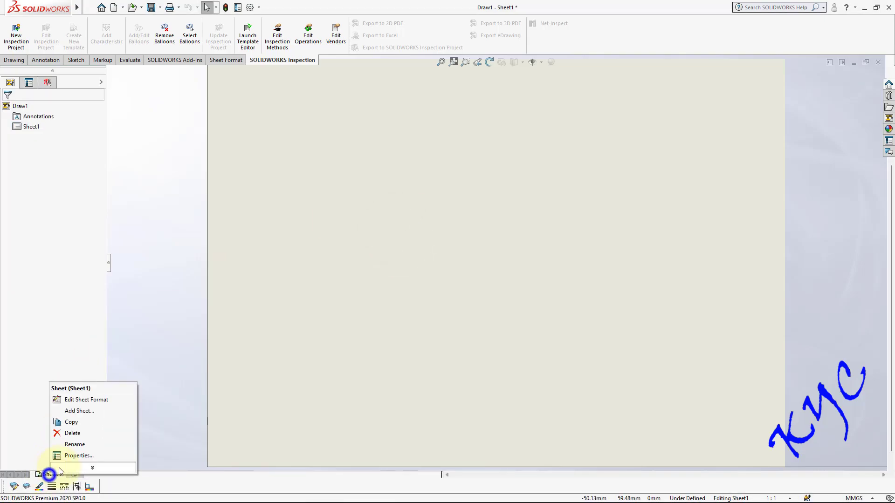
left_click(47, 457)
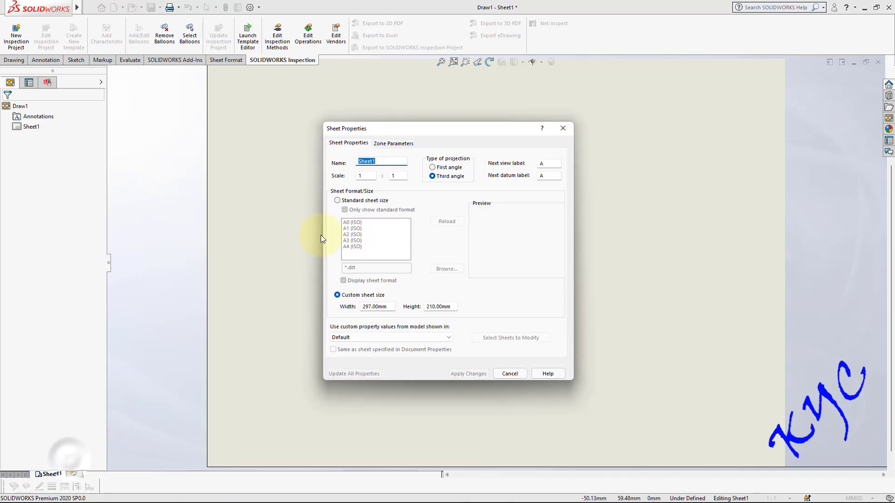
left_click(445, 168)
left_click(471, 373)
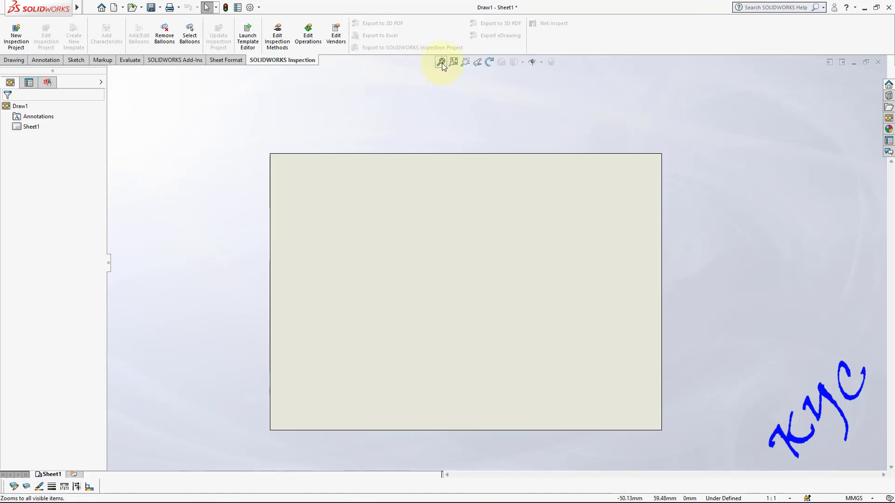
Step: Sketch a long horizontal line across the middle of the sheet, spanning almost its full width
left_click(442, 62)
left_click(452, 63)
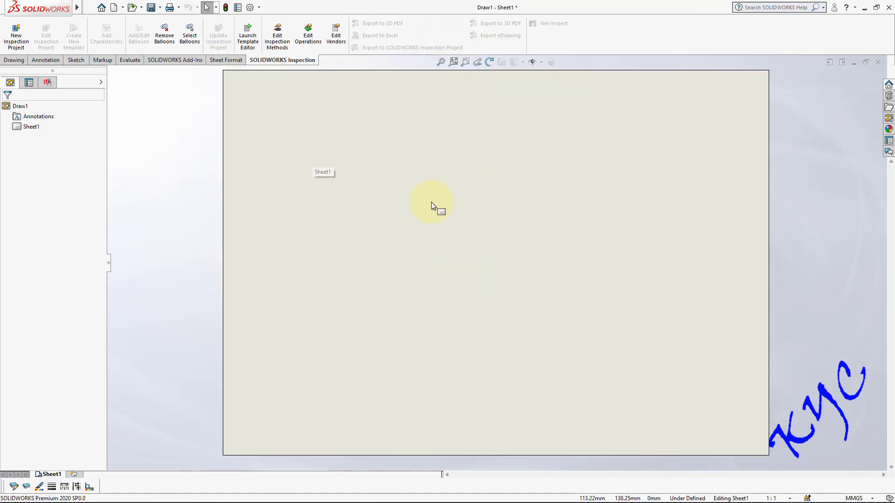
left_click(80, 63)
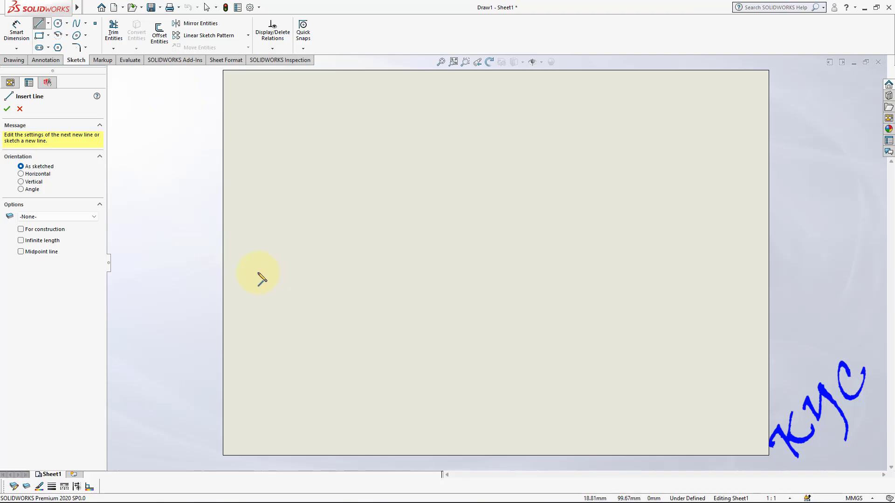
left_click(258, 273)
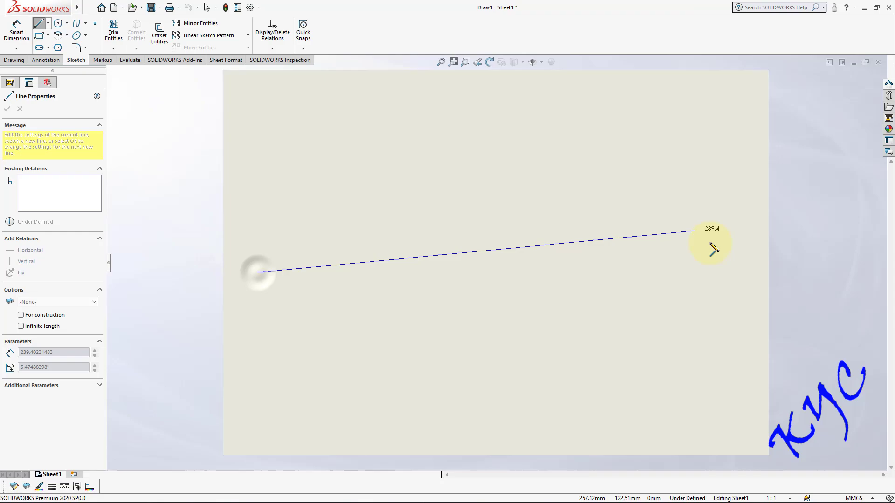
double_click(741, 273)
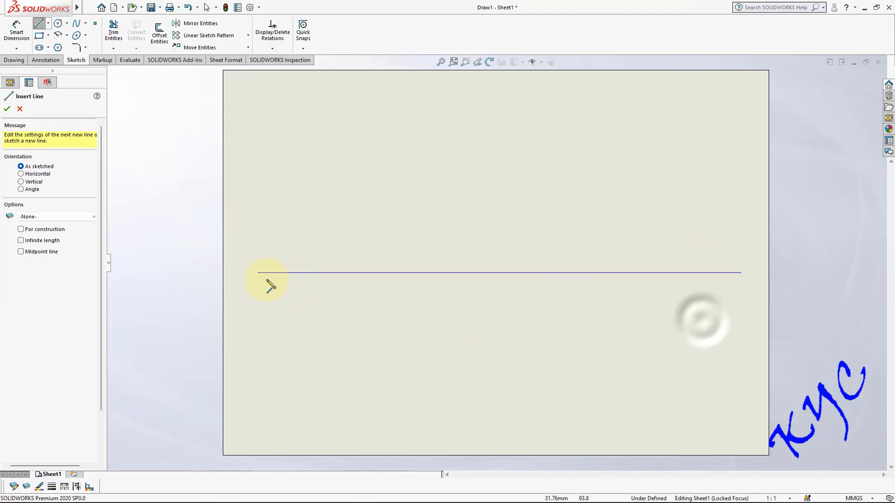
key("Escape")
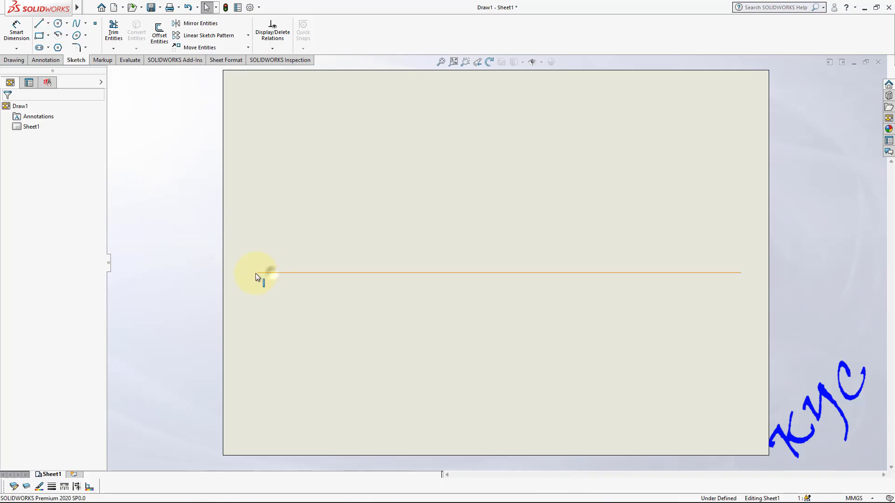
Step: Extend the horizontal line's left endpoint toward the sheet edge so the line is about 271 mm long
left_click(258, 273)
left_click_drag(252, 275, 245, 272)
left_click(388, 305)
left_click(500, 274)
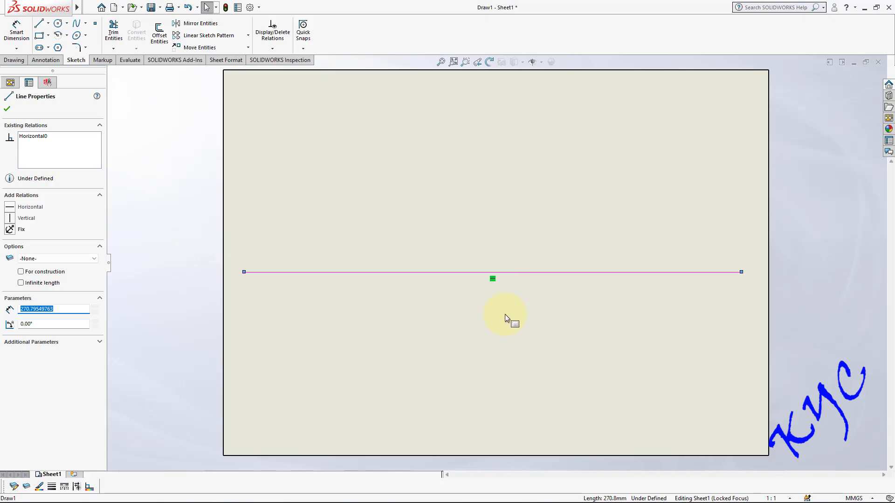
left_click(477, 323)
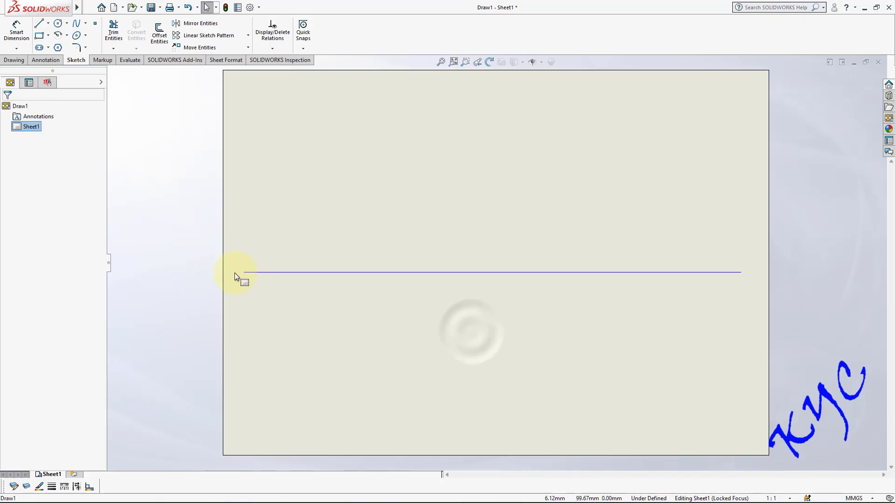
left_click(590, 326)
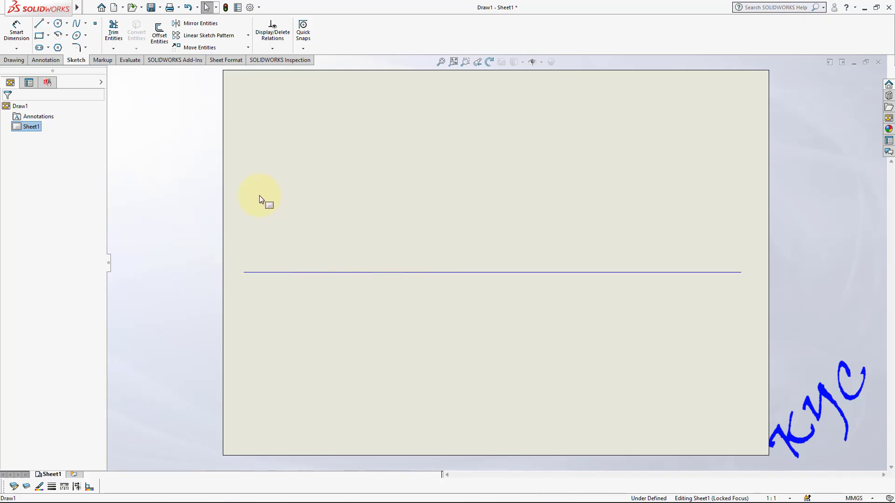
Step: Sketch a slightly tilted four-sided polygon with an inscribed circle and sides about 38 mm long, below the left part of the horizontal line
left_click(59, 49)
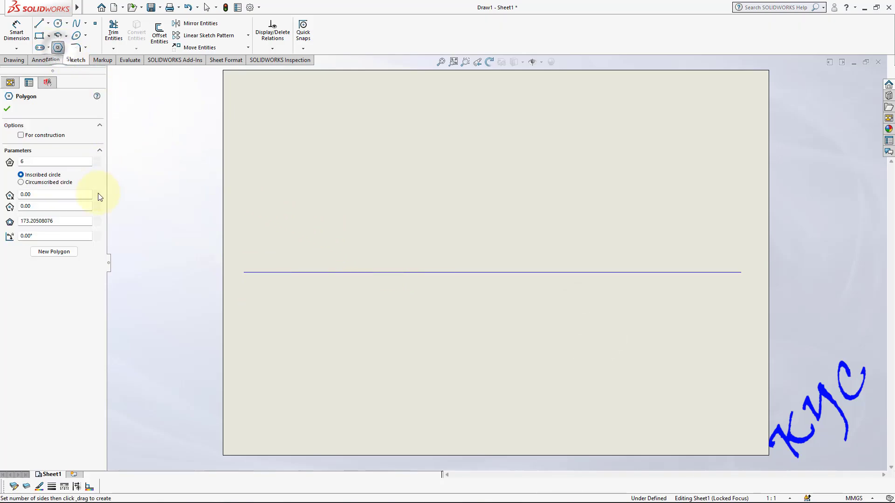
left_click(97, 166)
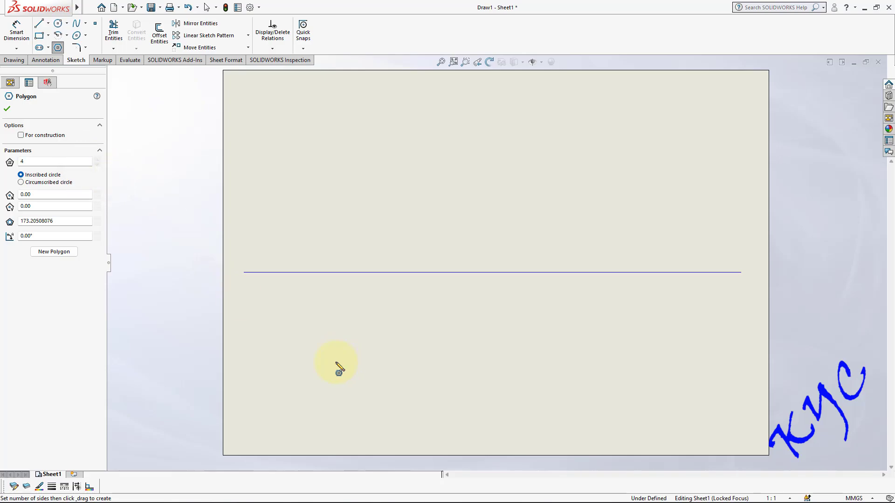
left_click_drag(319, 359, 351, 396)
key("Escape")
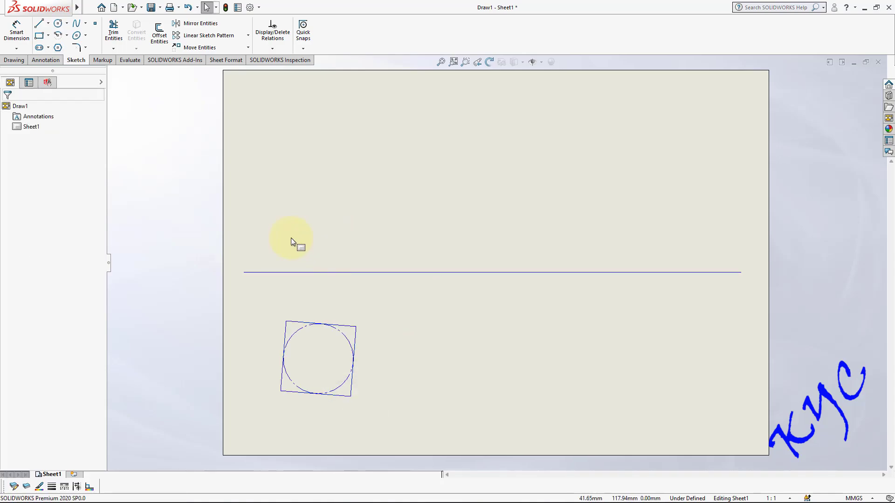
Step: Add a note near the sheet's top stating the square prism problem (30 mm sides, 60 mm axis, edge 30° to VP, axis 45° to HP)
left_click(48, 60)
left_click(108, 32)
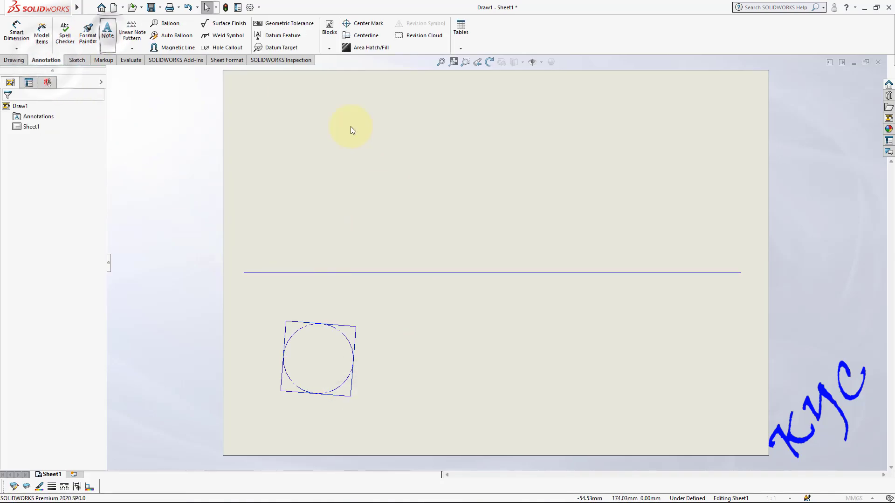
left_click(290, 99)
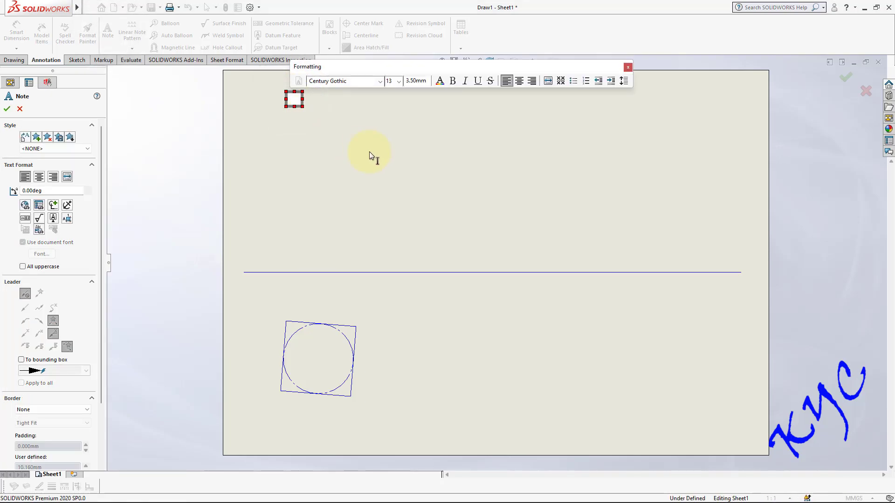
type("A square prism of base sides 30 mm and 60 mm axis length rests on HP on one of its base edges which is inclined at 30° to VP. Draw its projections when the axis is inclined at 45° to HP.")
key("Escape")
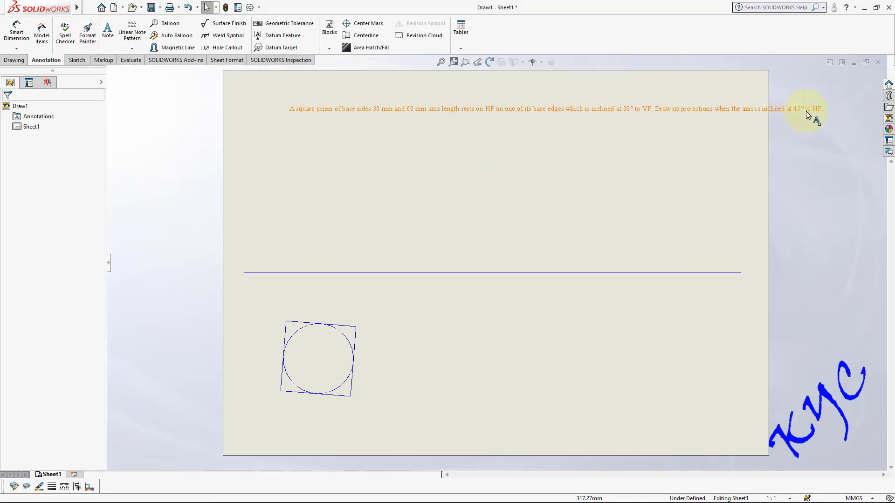
Step: Narrow the problem note so it wraps onto two lines within the sheet, and move it slightly closer to the upper edge
left_click(814, 109)
double_click(815, 109)
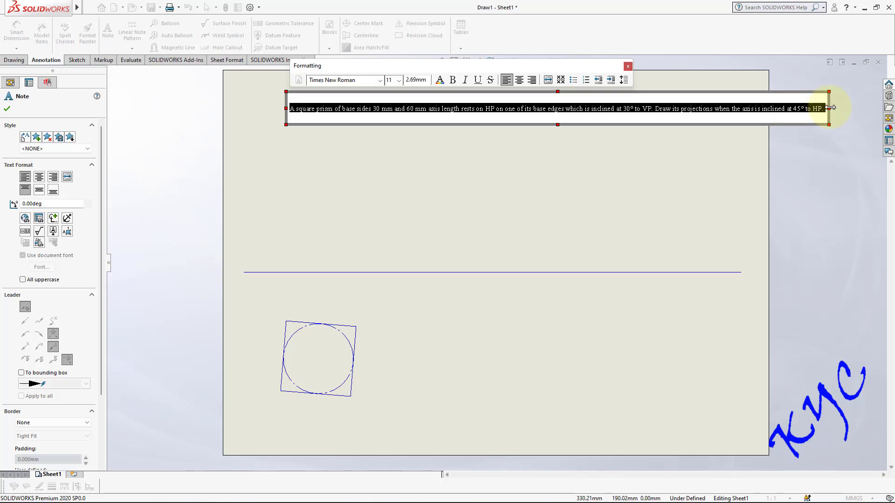
left_click_drag(837, 112, 652, 114)
key("Escape")
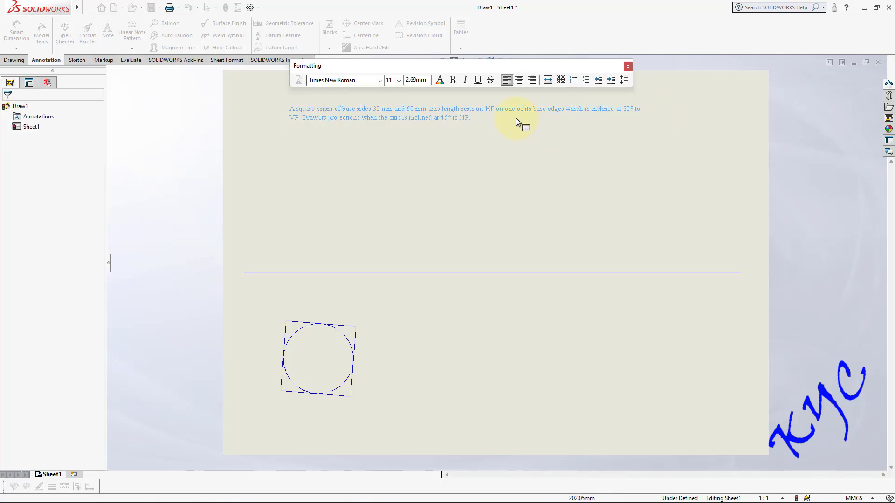
left_click_drag(478, 111, 473, 100)
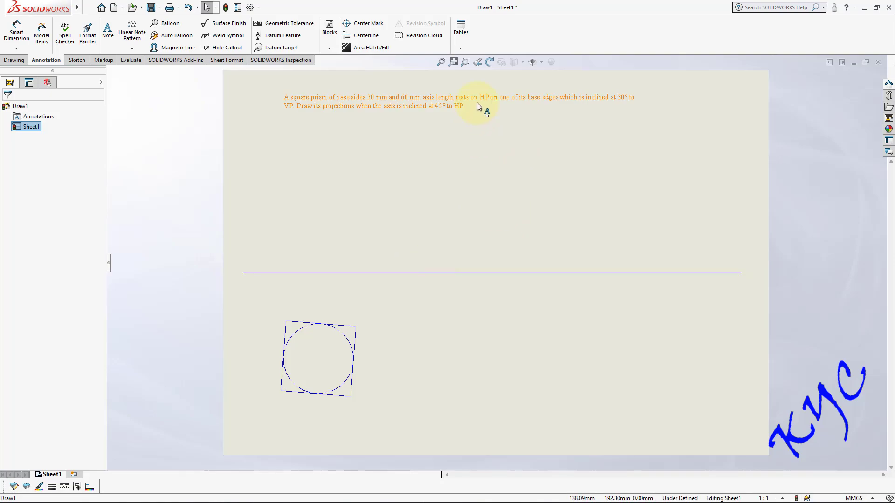
left_click(424, 222)
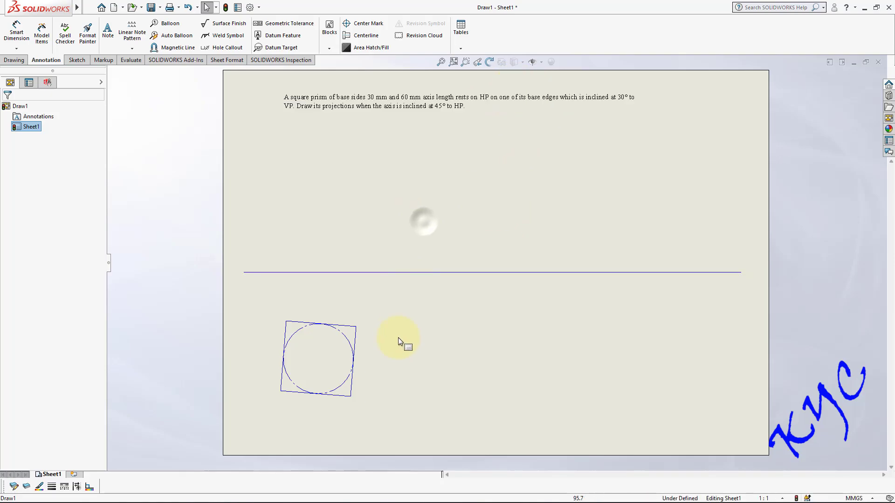
Step: Add a vertical relation to the right side of the tilted square
left_click(355, 338)
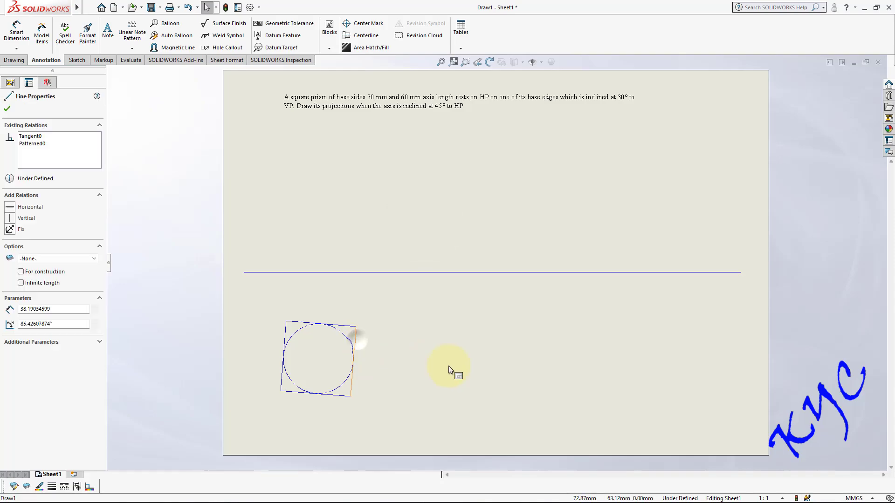
left_click(14, 219)
double_click(410, 367)
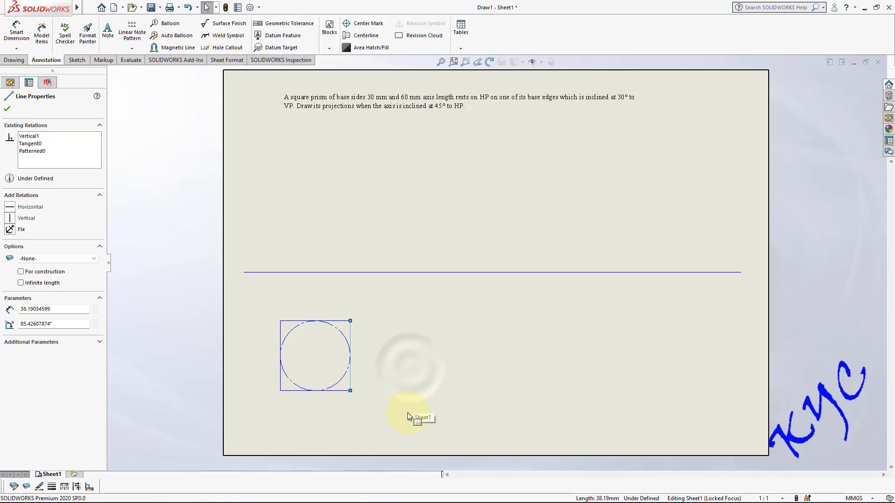
left_click(399, 346)
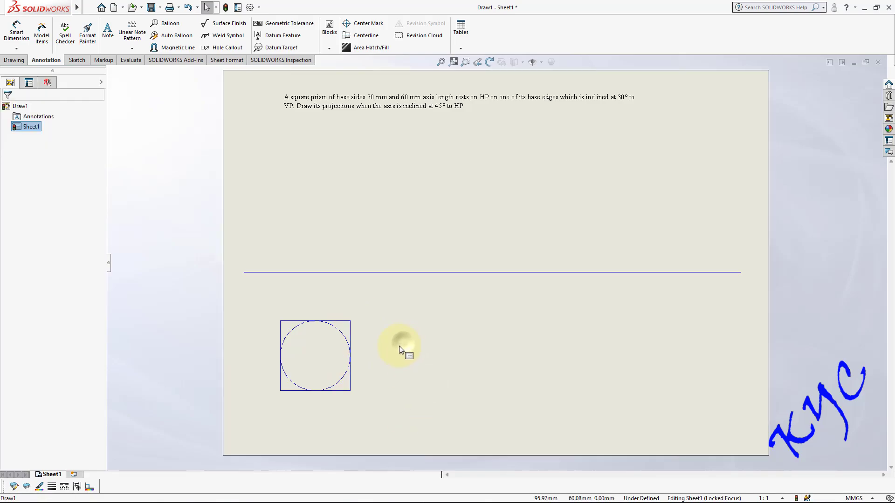
Step: Dimension the square's bottom side as 30 mm, placing the dimension below it
left_click(30, 42)
left_click(329, 390)
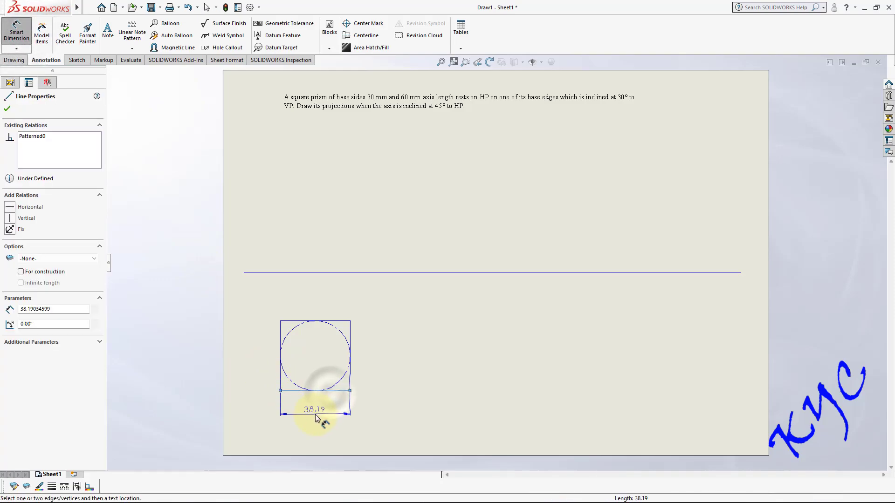
left_click(316, 417)
type("30")
key("Return")
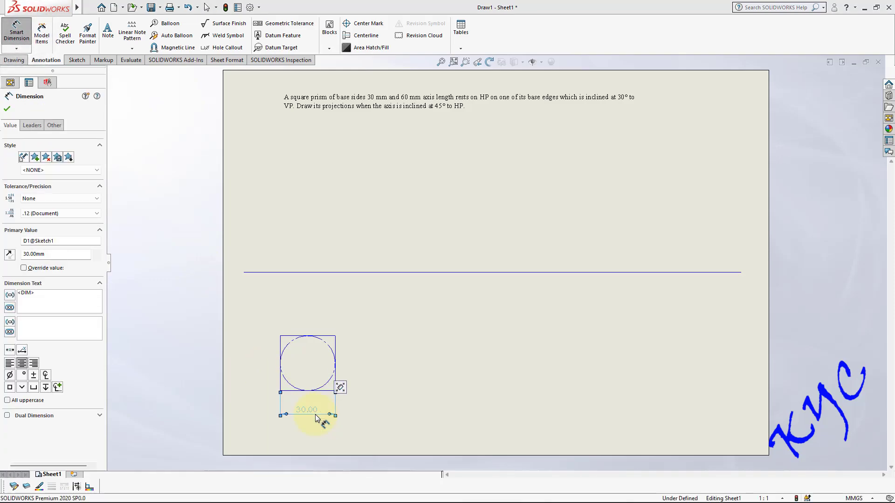
key("Escape")
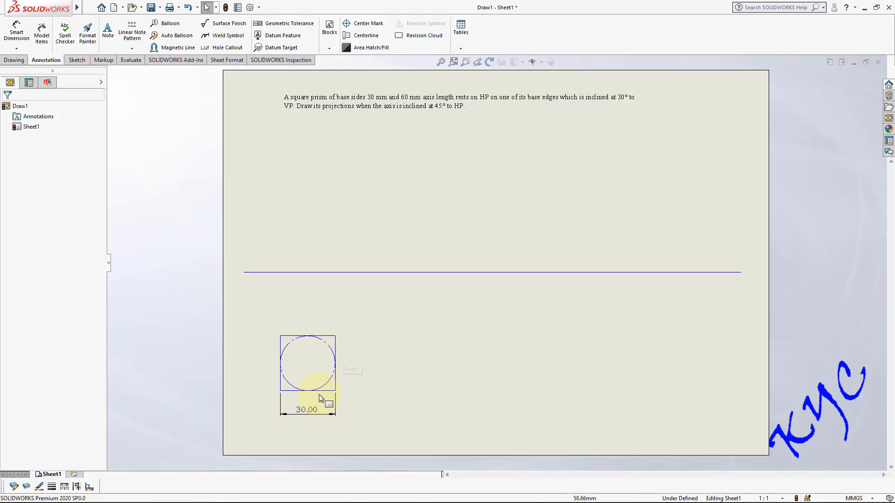
Step: Set the document's dimension trailing zeroes to Remove
left_click(253, 7)
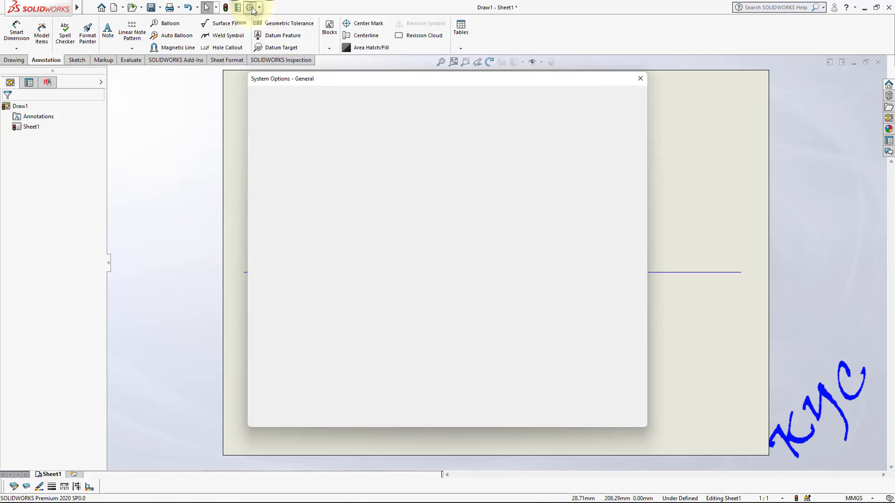
left_click(305, 96)
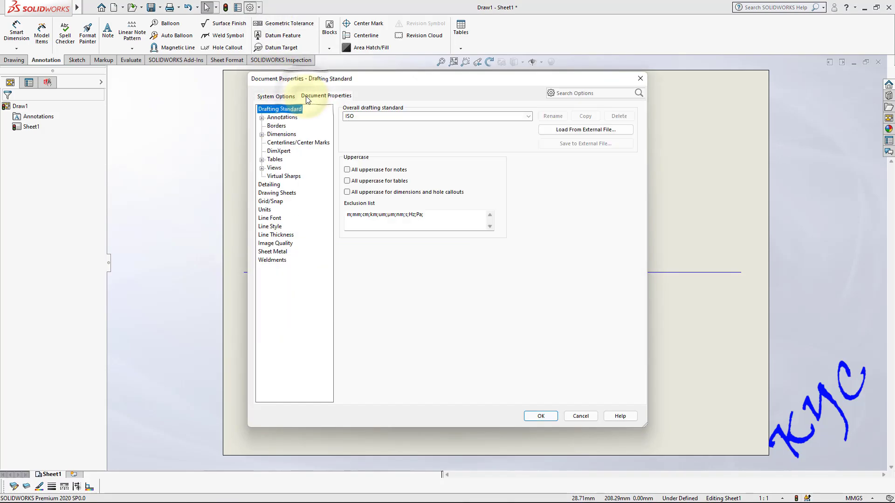
left_click(281, 134)
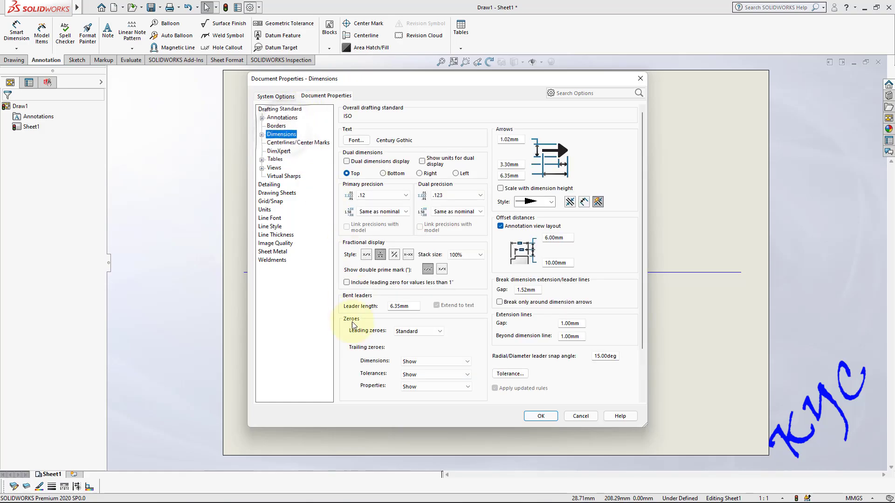
left_click(407, 362)
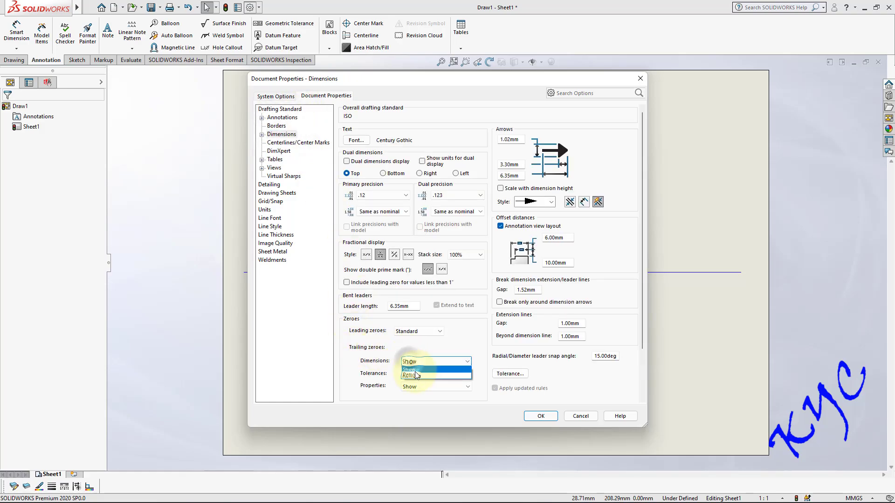
left_click(413, 370)
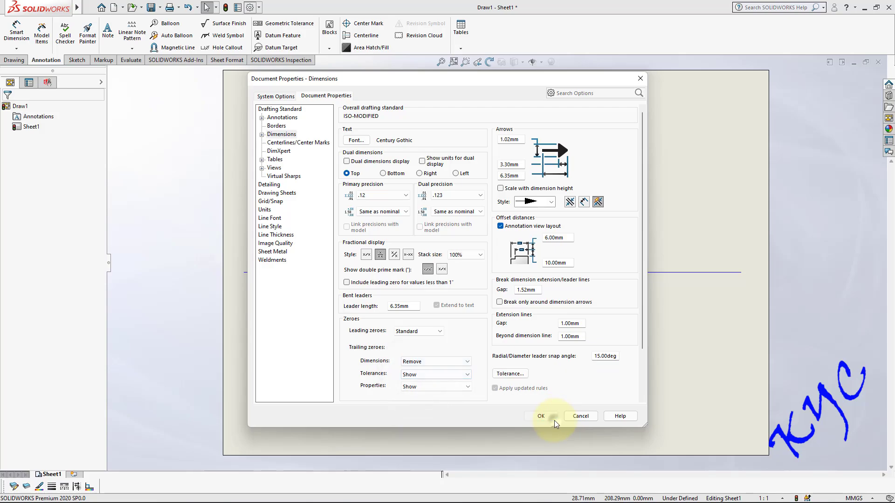
key("Return")
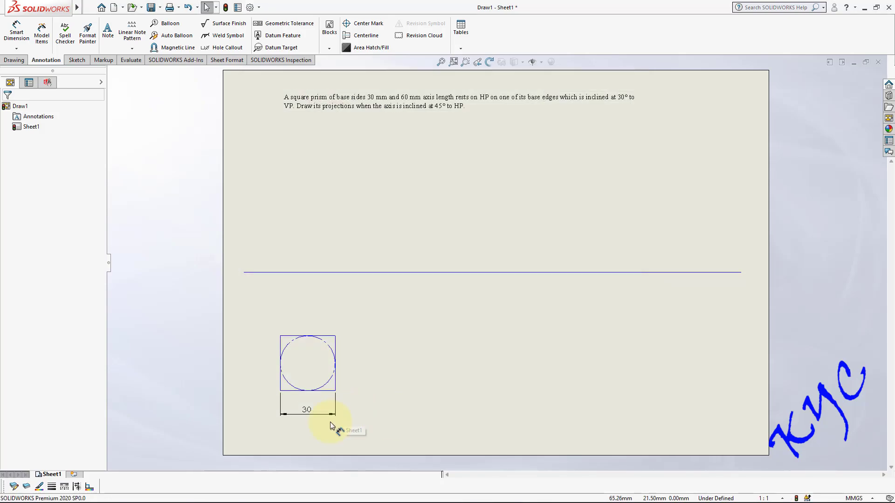
Step: Delete the circle inscribed in the square and draw both diagonals between its opposite corners
left_click(331, 347)
key("Delete")
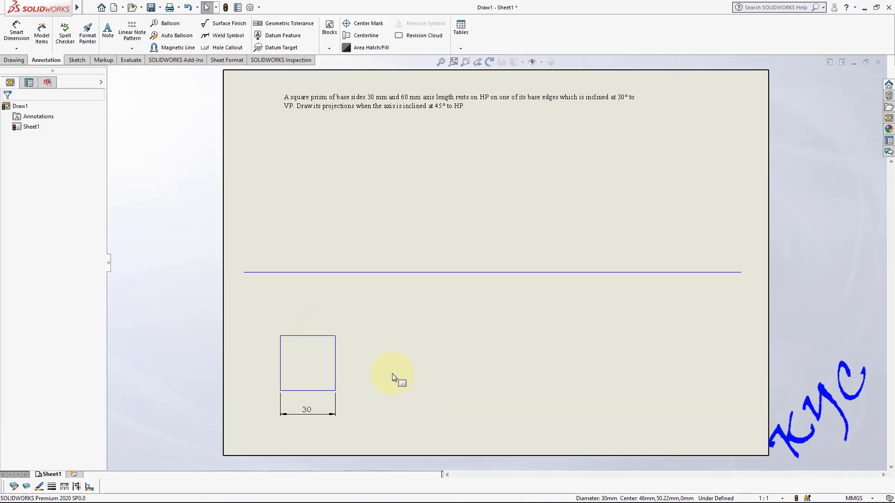
left_click(77, 60)
left_click(39, 22)
left_click(280, 336)
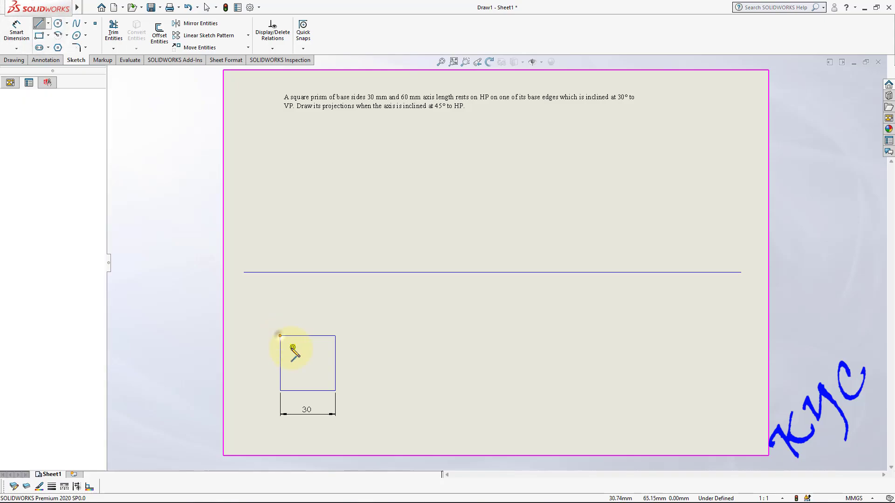
double_click(336, 392)
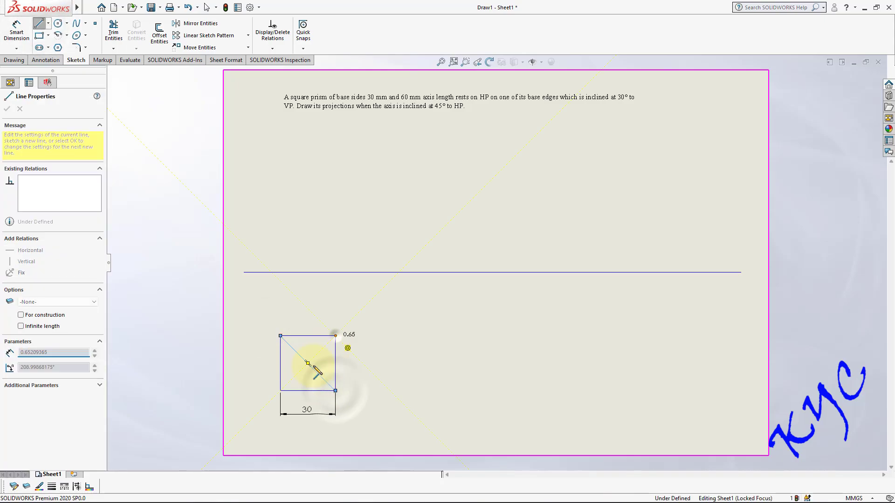
left_click(335, 336)
double_click(280, 391)
key("Escape")
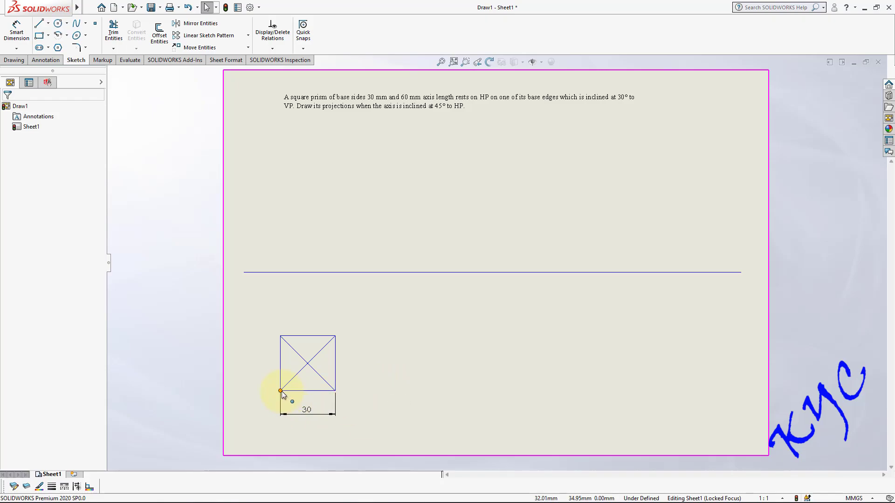
Step: Move the square up closer to the horizontal reference line and set its four sides to 0.5 mm line thickness
left_click_drag(281, 391, 282, 367)
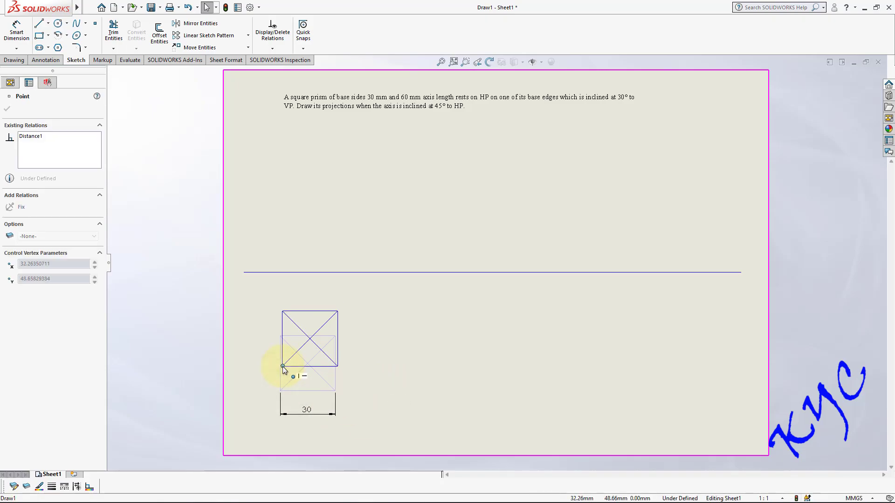
left_click(412, 368)
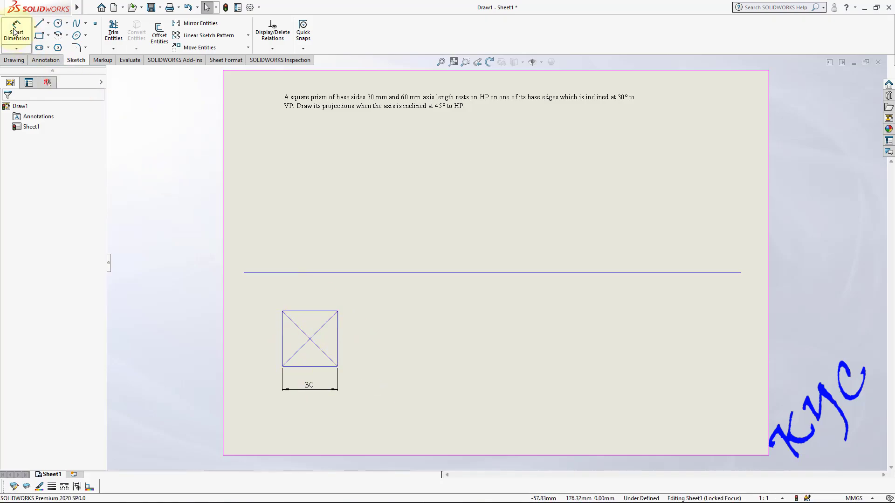
left_click_drag(272, 376, 345, 306)
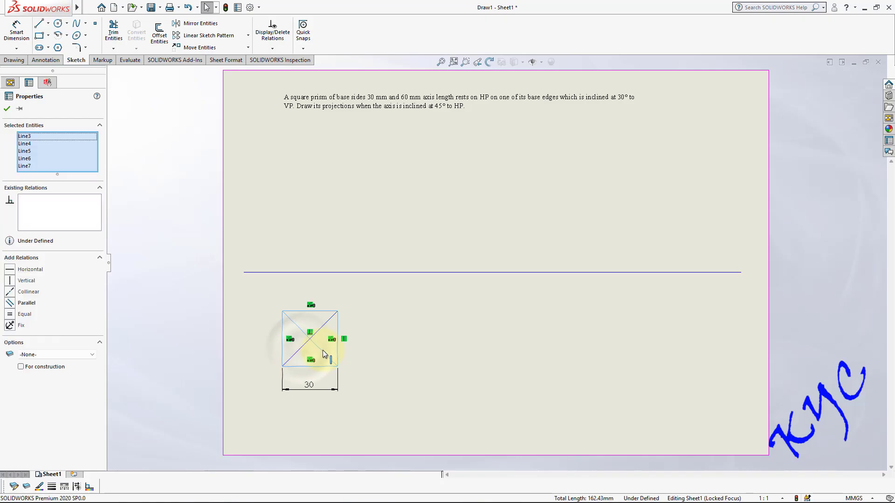
left_click(323, 351, "ctrl")
left_click(52, 487)
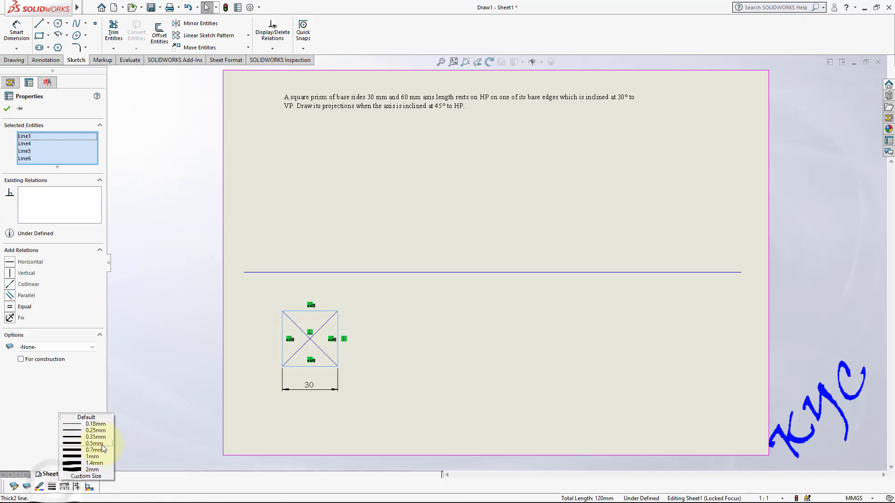
left_click(101, 445)
left_click(368, 351)
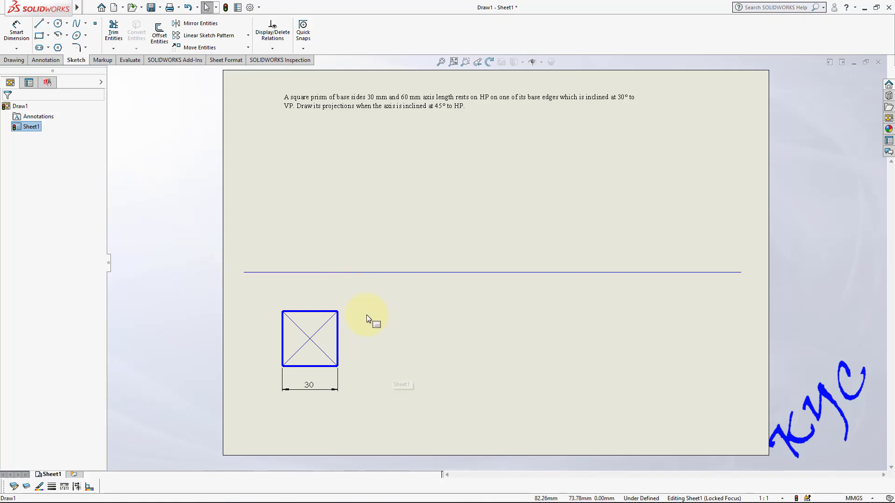
Step: Add notes labelling the square's lower-left corner a(a1) and its lower-right corner b(b1)
left_click(56, 61)
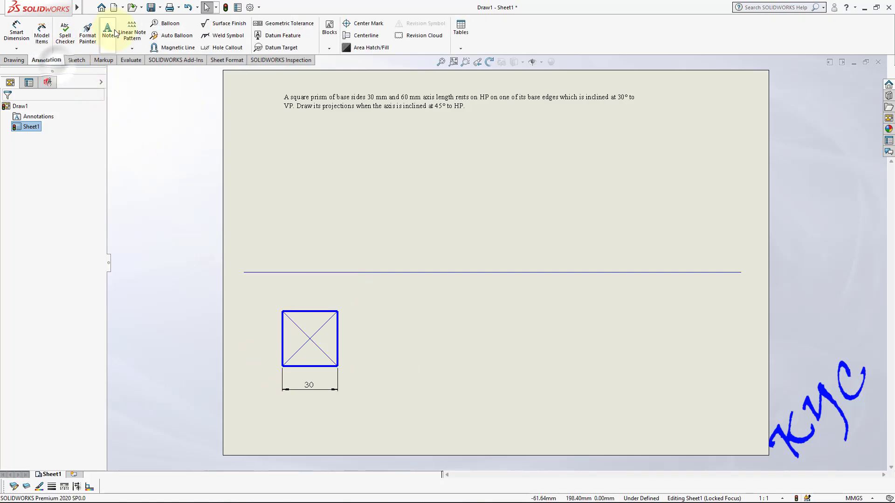
left_click(110, 30)
left_click(240, 251)
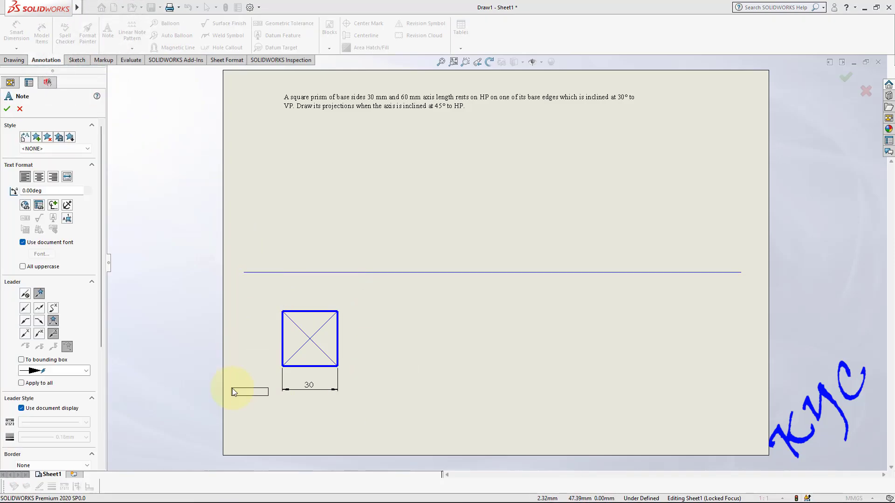
left_click(256, 371)
type("a(a1")
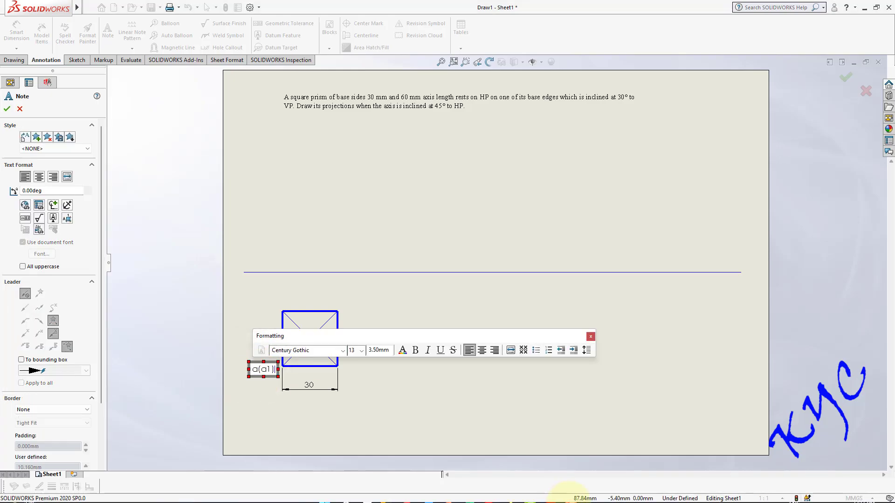
left_click(355, 376)
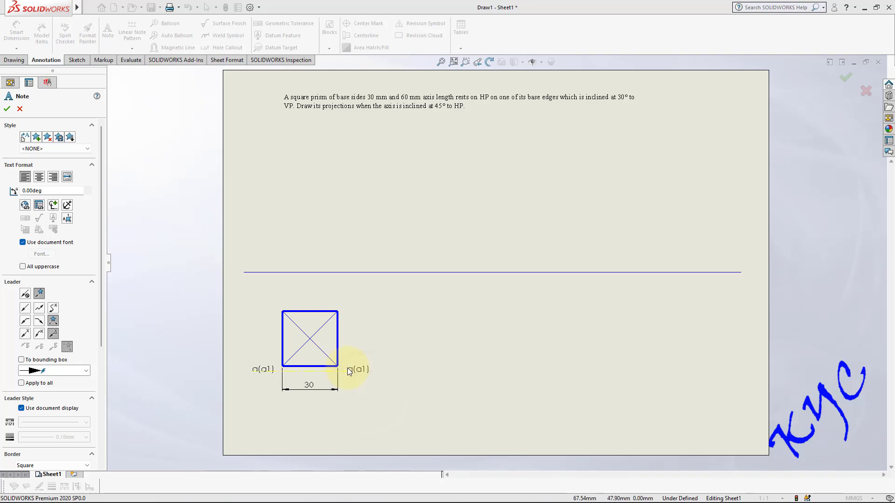
left_click(346, 369)
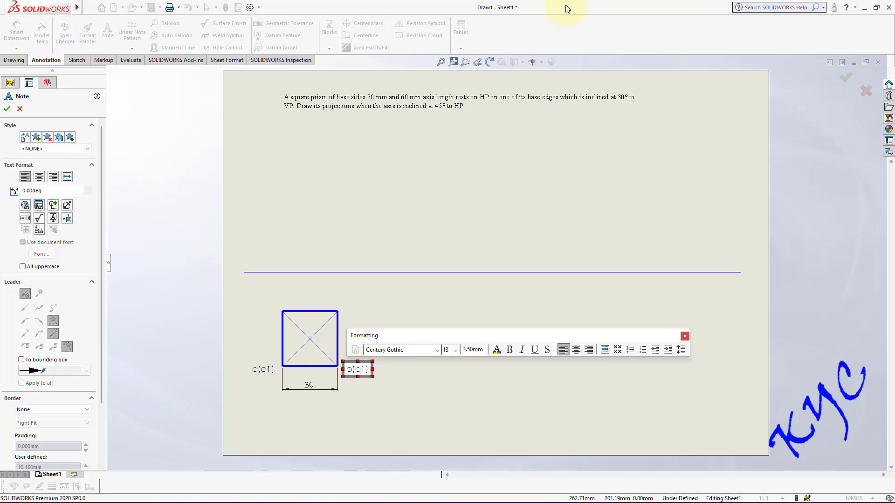
Step: Label the square's upper-right corner c(c1) and upper-left corner d(d1), shifting the d(d1) note slightly left, clear of the square
left_click(343, 308)
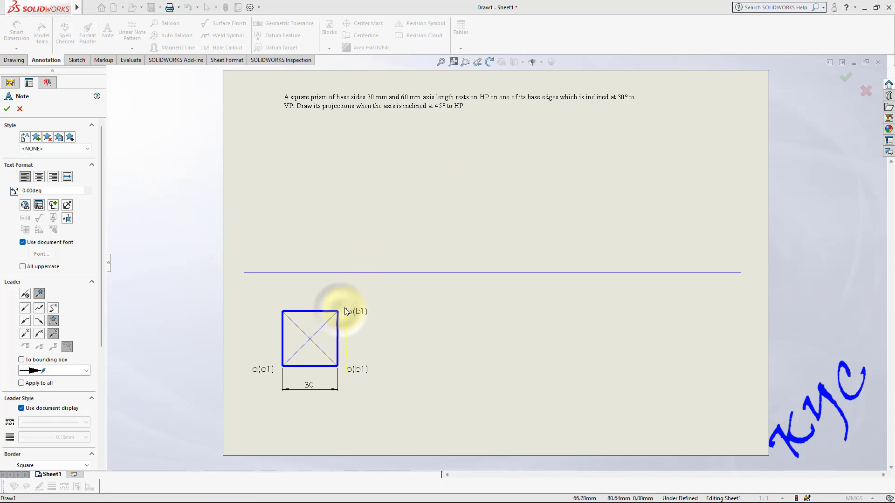
left_click(345, 308)
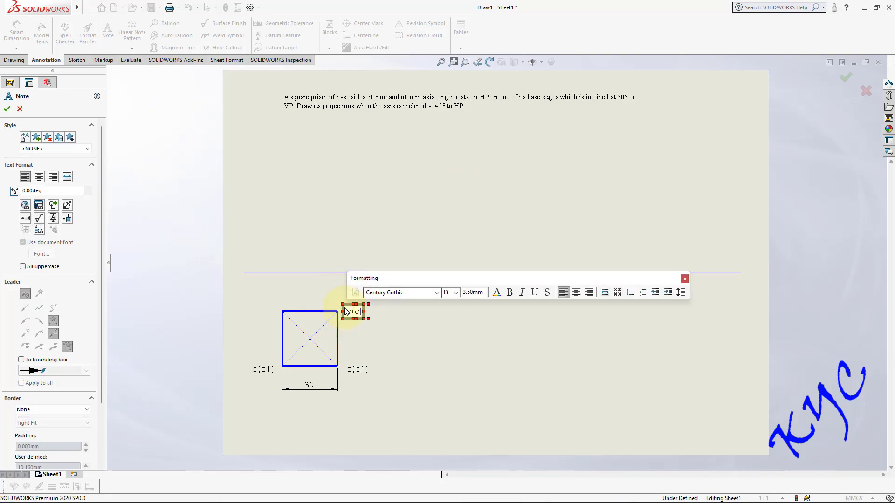
left_click(268, 306)
left_click(263, 304)
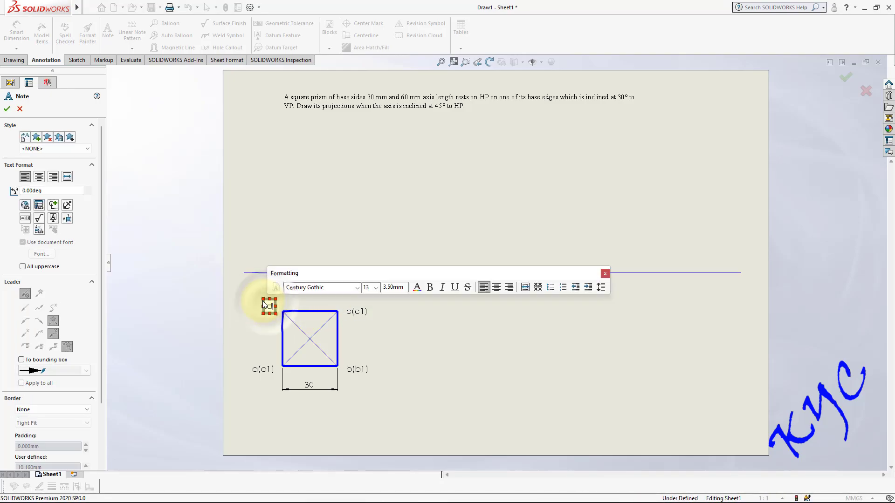
type("d(d1")
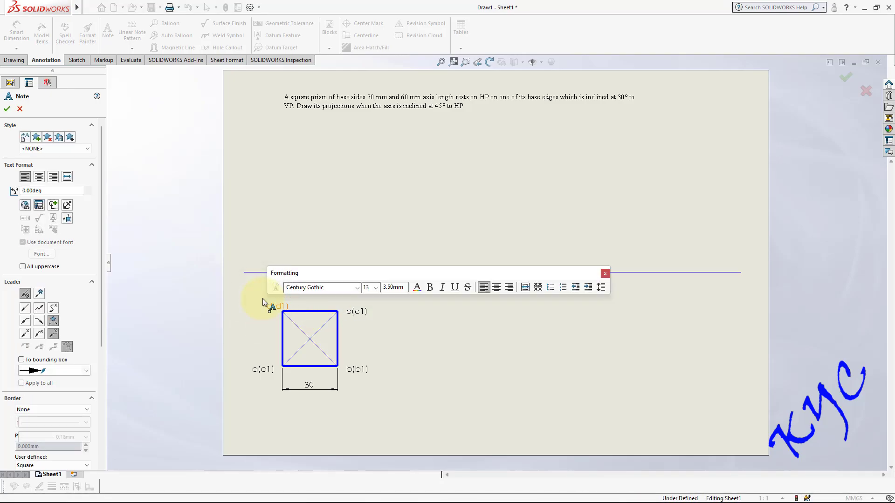
key("Escape")
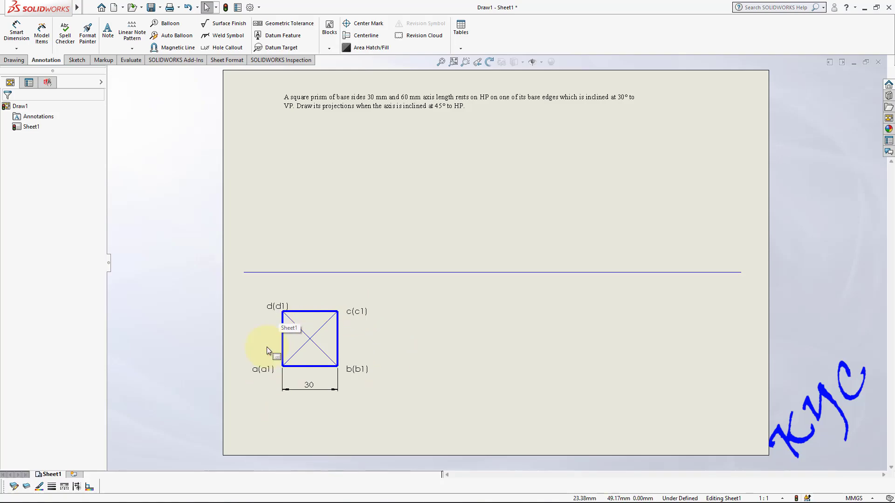
left_click(273, 305)
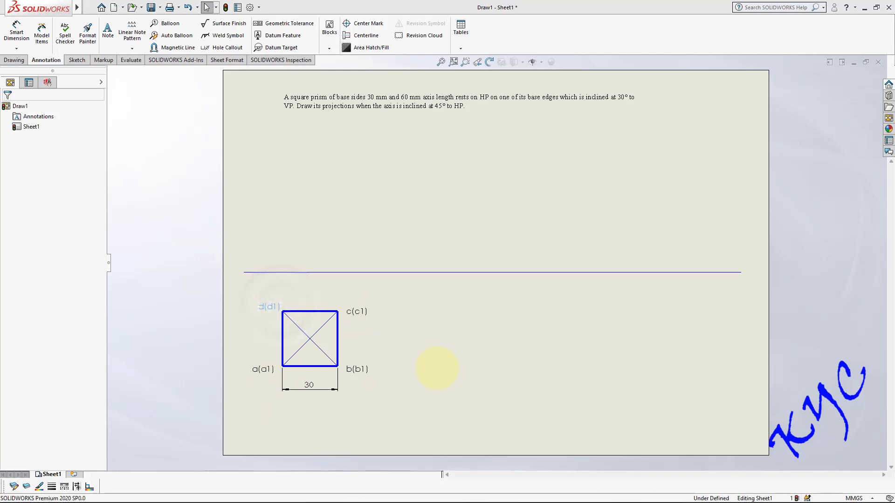
left_click(397, 376)
Step: Label the intersection of the diagonals o(o1) and position the note just below the square's centre
left_click(107, 30)
left_click(312, 356)
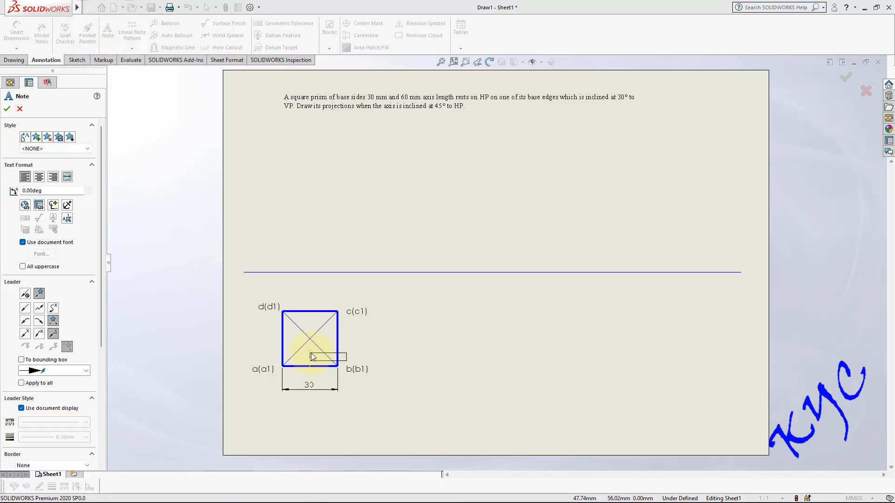
left_click(312, 357)
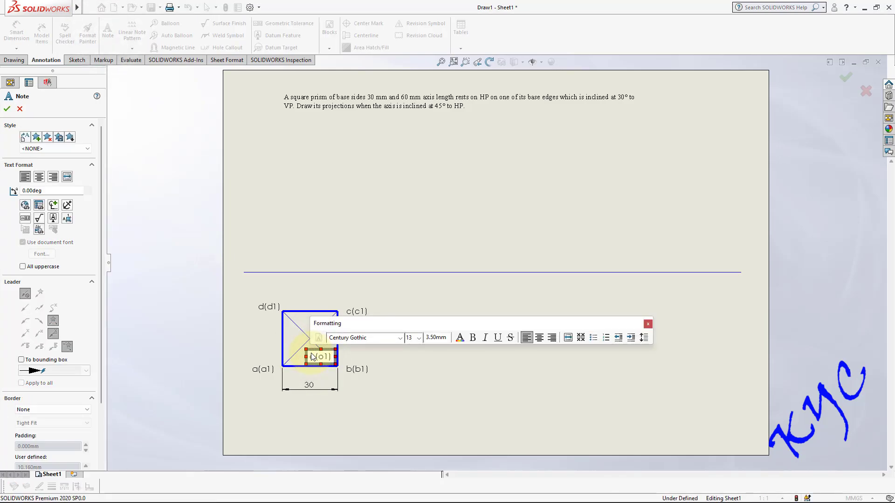
left_click(334, 388)
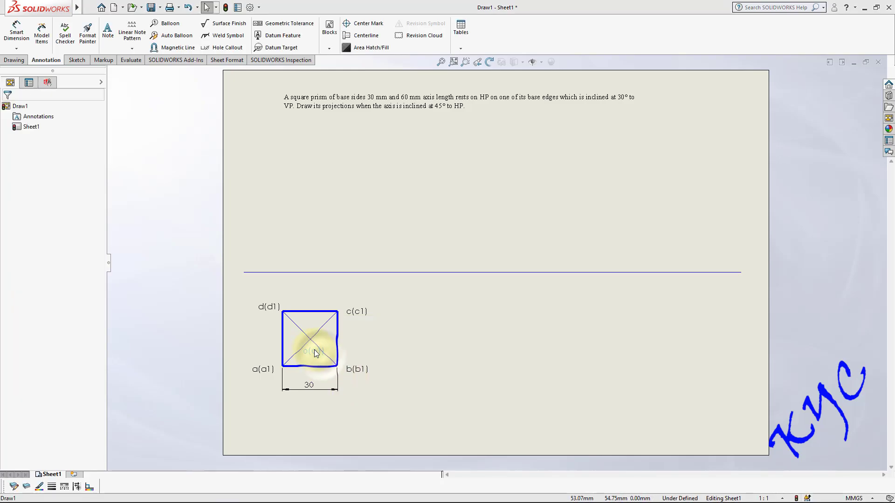
left_click(314, 349)
left_click(401, 350)
Step: Draw vertical projectors from the square's upper-left corner, centre and upper-right corner to the horizontal reference line, running the left one past it
scroll(466, 247, "up", 2)
scroll(522, 239, "down", 1)
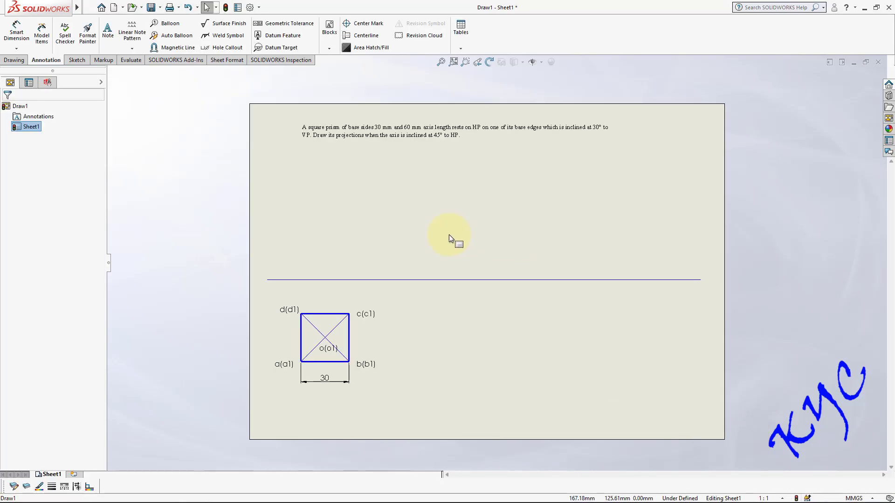
left_click(77, 60)
left_click(40, 23)
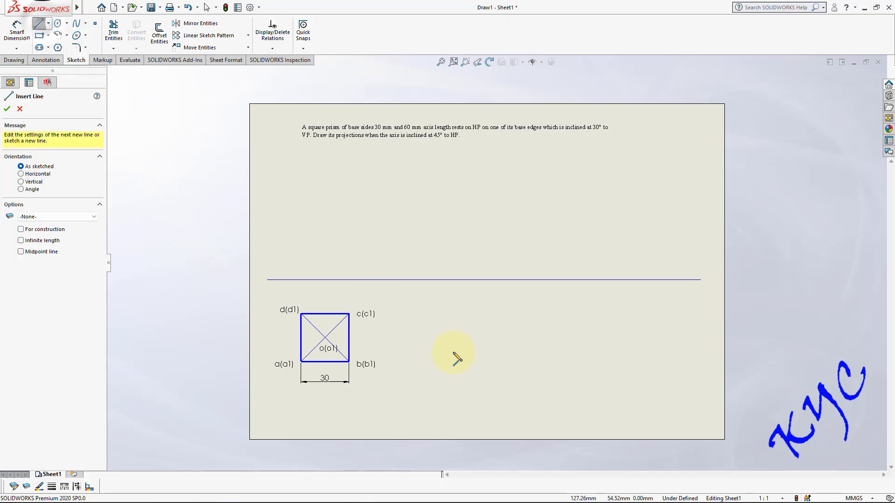
left_click(300, 314)
left_click(300, 267)
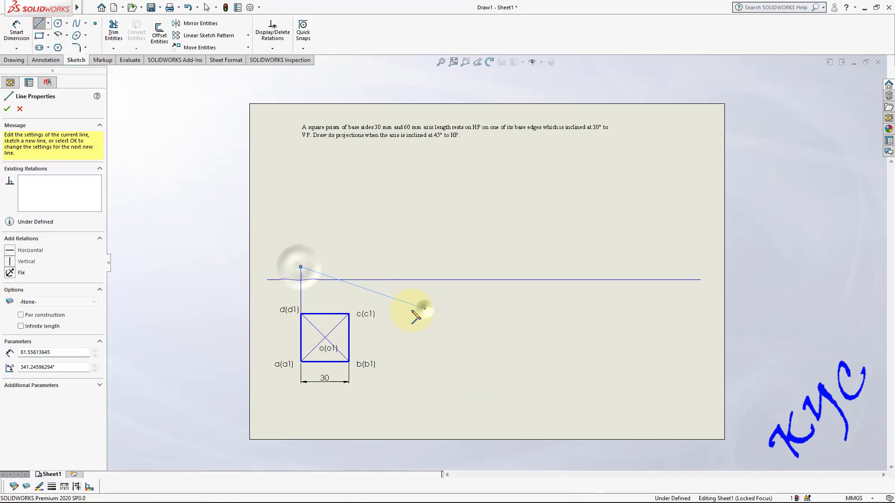
key("Escape")
left_click(325, 337)
left_click(325, 280)
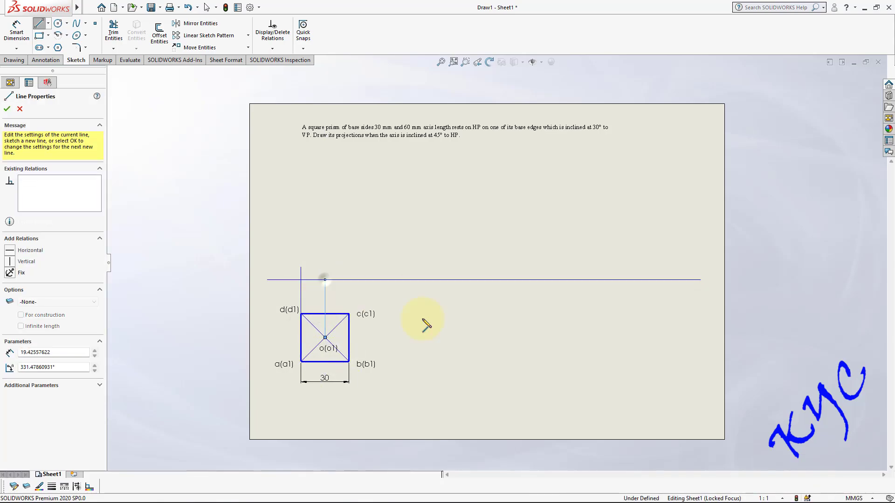
left_click(425, 323)
left_click(349, 314)
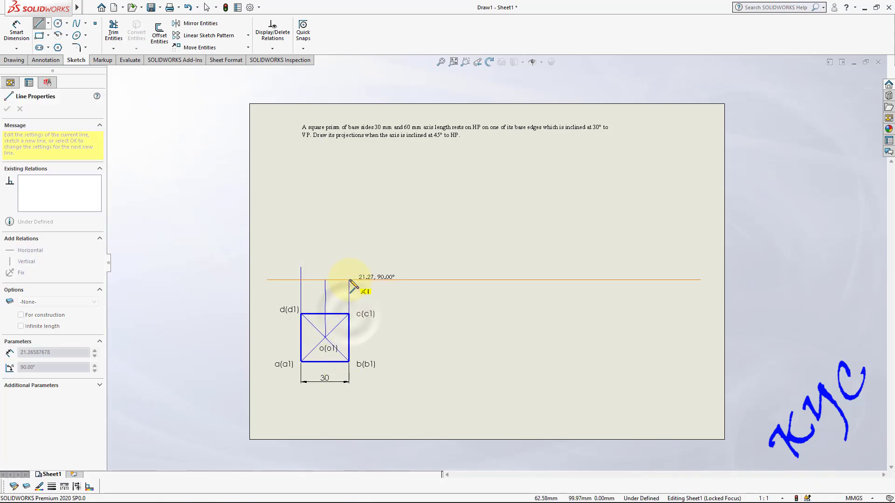
Step: Trim the left projector at the reference line and draw a 60 mm vertical axis line upward from the central projector
left_click(113, 31)
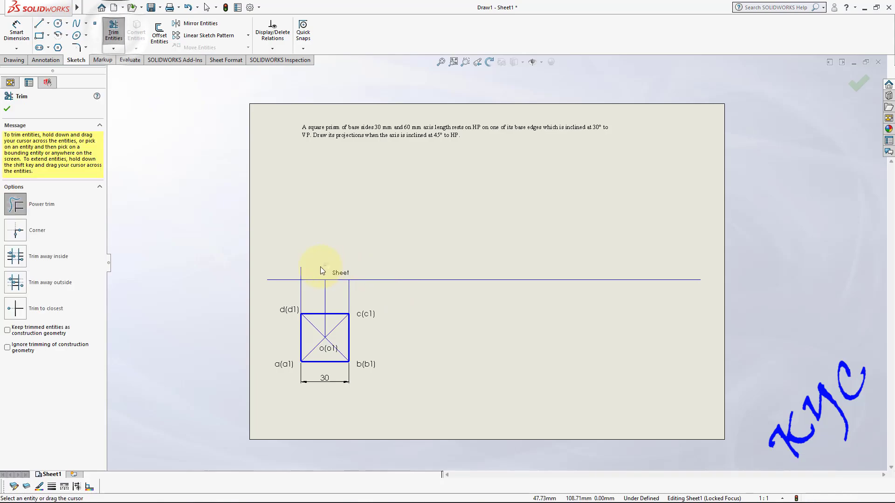
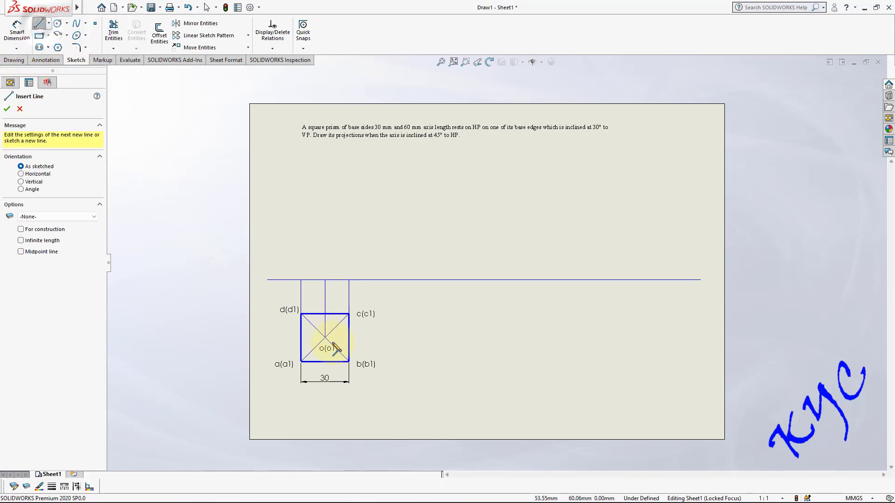
left_click(325, 280)
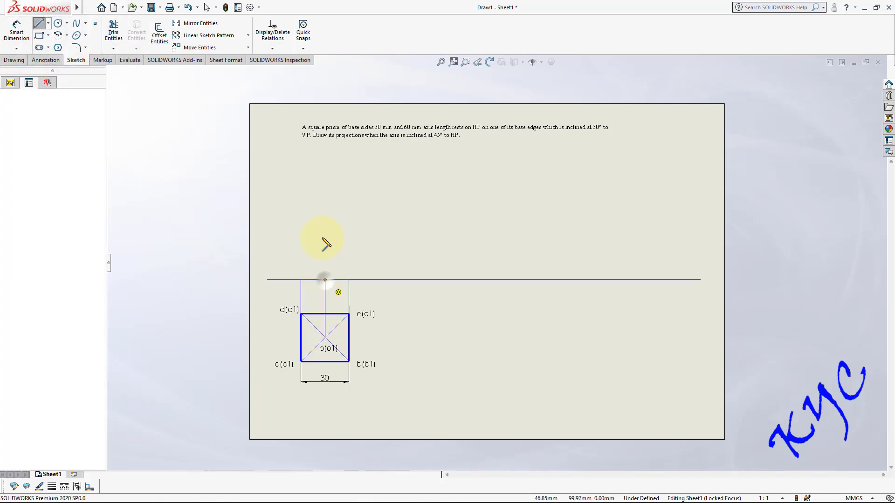
left_click(325, 191)
left_click(17, 31)
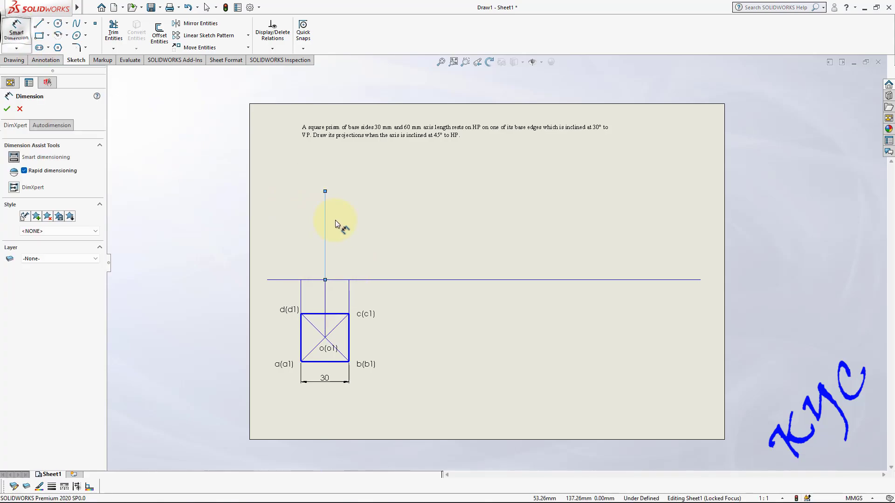
left_click(325, 221)
left_click(279, 233)
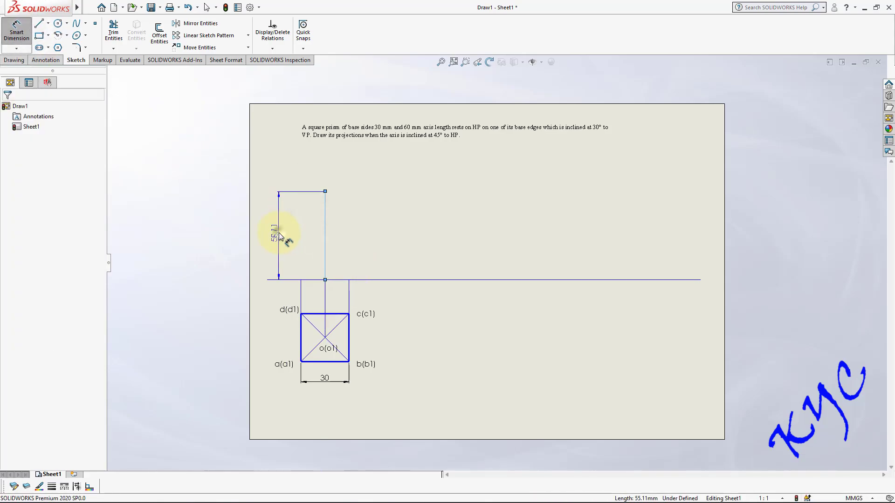
type("60")
key("Return")
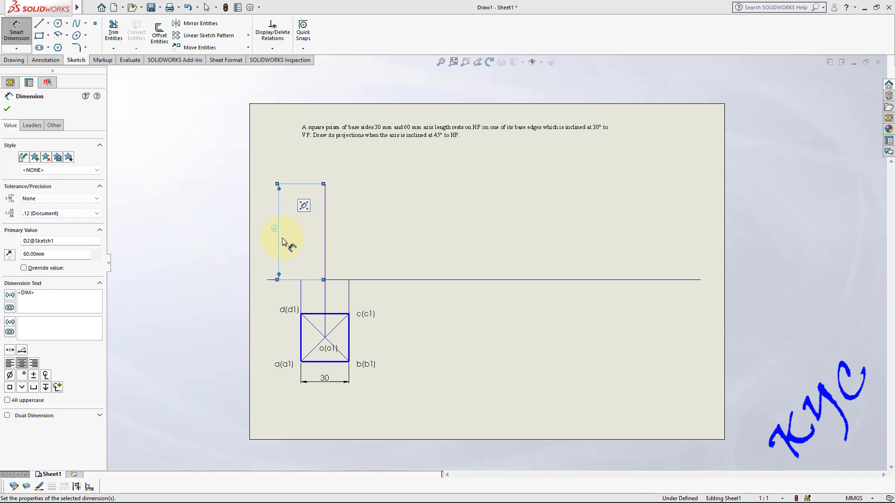
key("Escape")
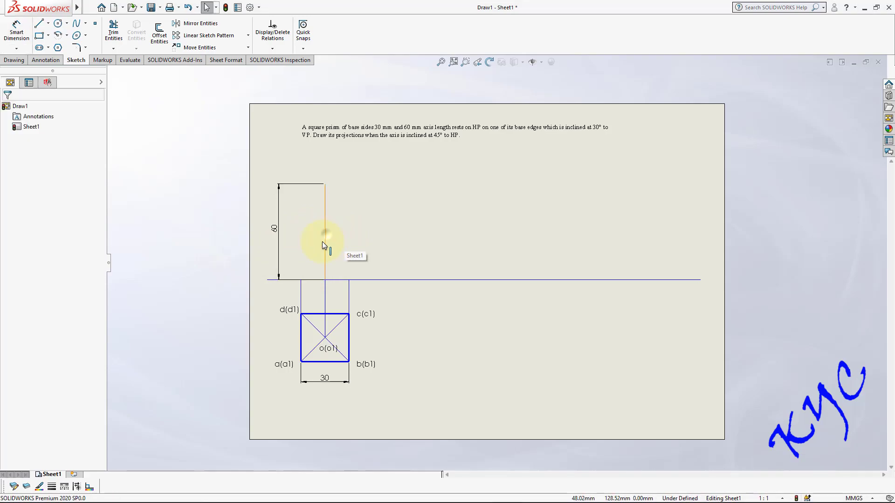
Step: Change the 60 mm vertical axis line to the Chain line style
left_click(326, 236)
left_click(64, 486)
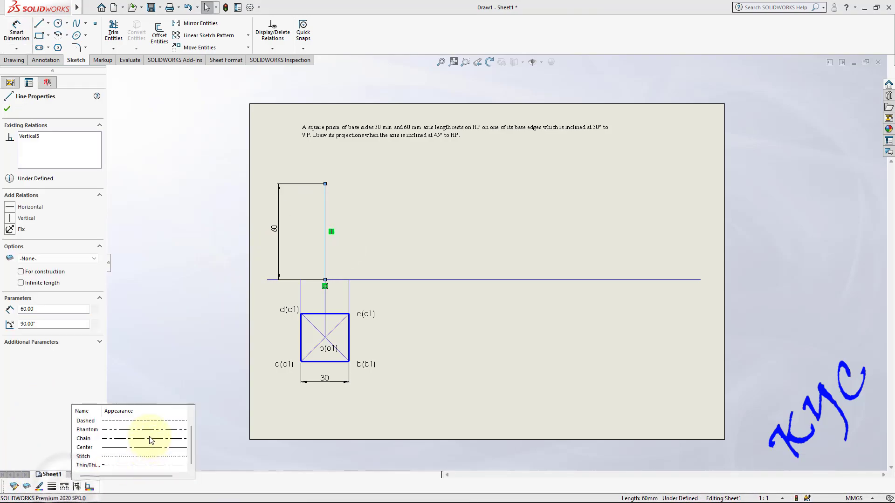
left_click(133, 438)
left_click(466, 392)
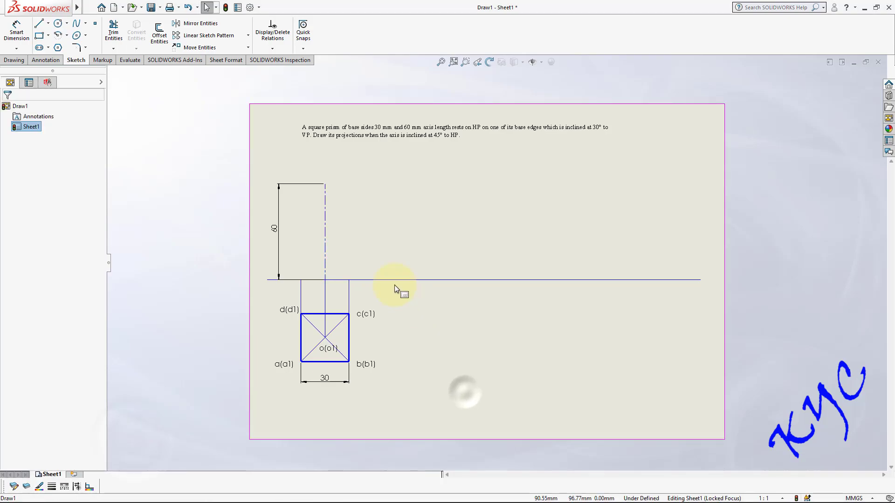
Step: Draw the front view's rectangular outline on the reference line, between the outer projectors and up to the top of the axis
scroll(454, 247, "down", 2)
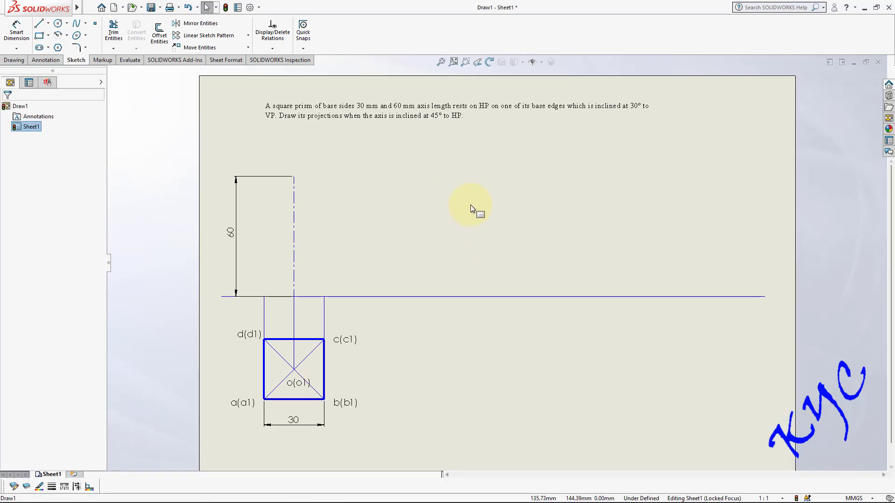
scroll(471, 206, "down", 1)
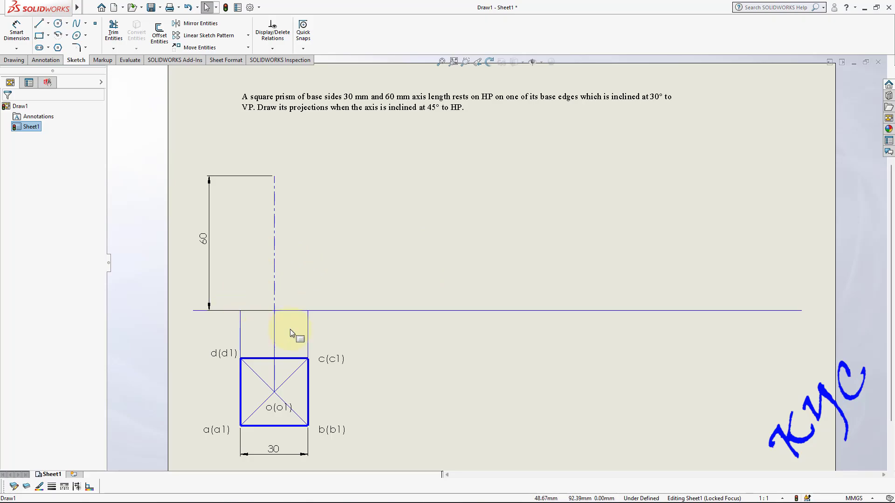
left_click(275, 251)
left_click(240, 311)
left_click(308, 311)
left_click(308, 176)
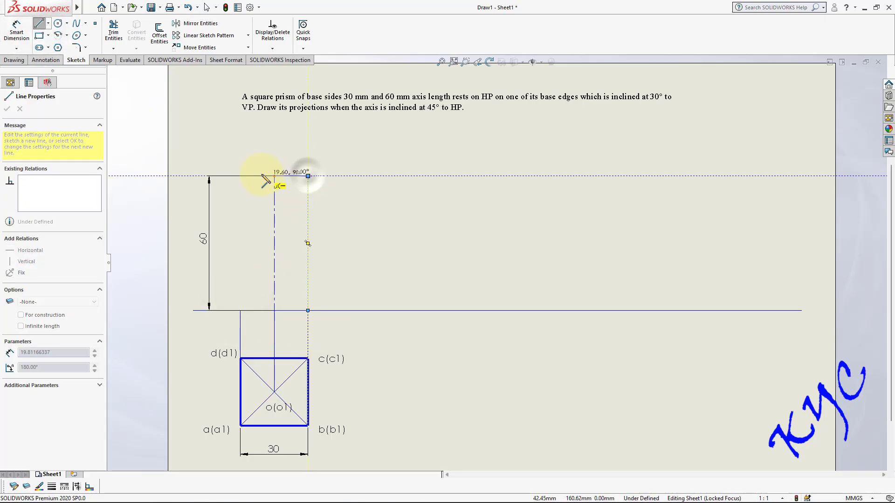
left_click(240, 176)
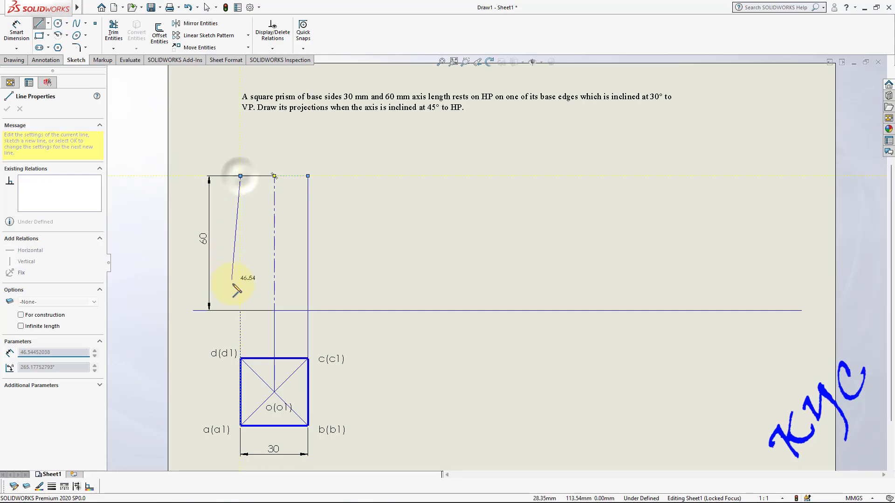
left_click(240, 310)
key("Escape")
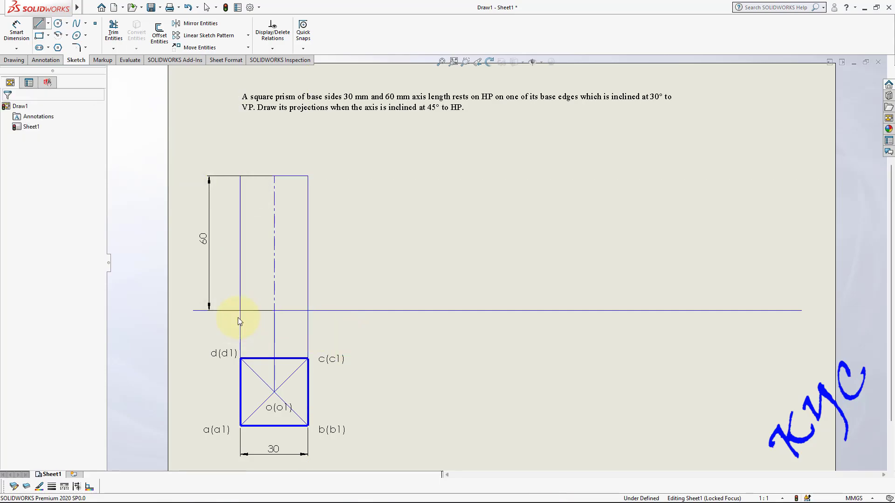
key("Escape")
Step: Apply a thicker line weight to the four outline edges of the front view, leaving out the axis line
left_click_drag(225, 320, 354, 157)
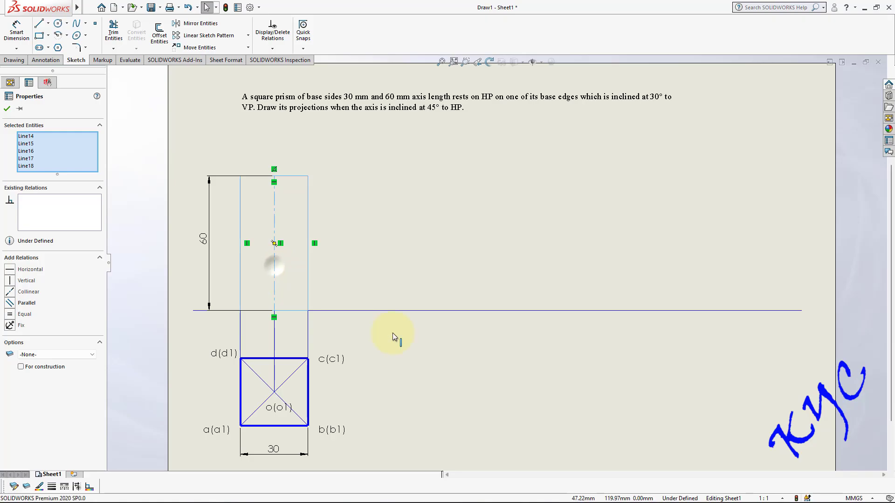
left_click(348, 312, "ctrl")
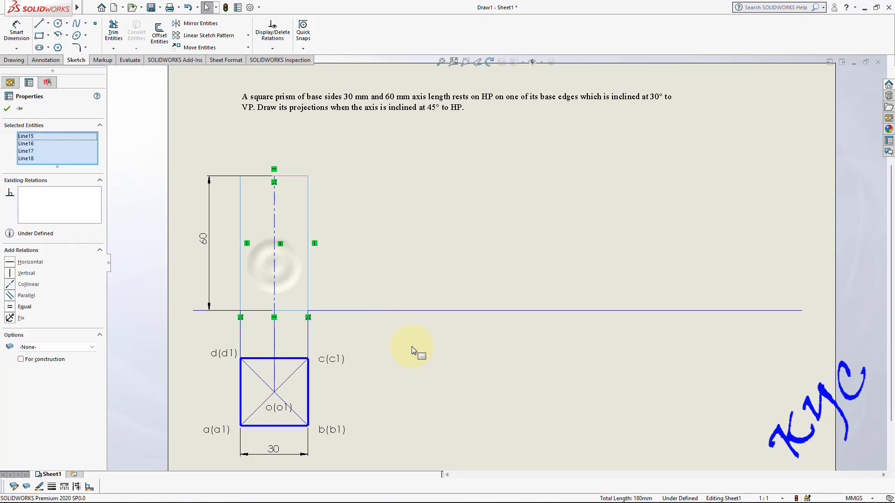
left_click(52, 488)
left_click(94, 443)
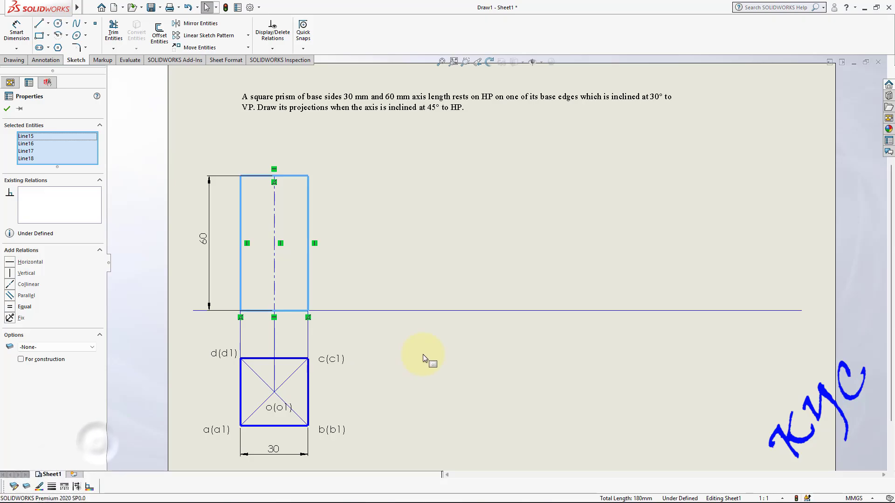
left_click(423, 355)
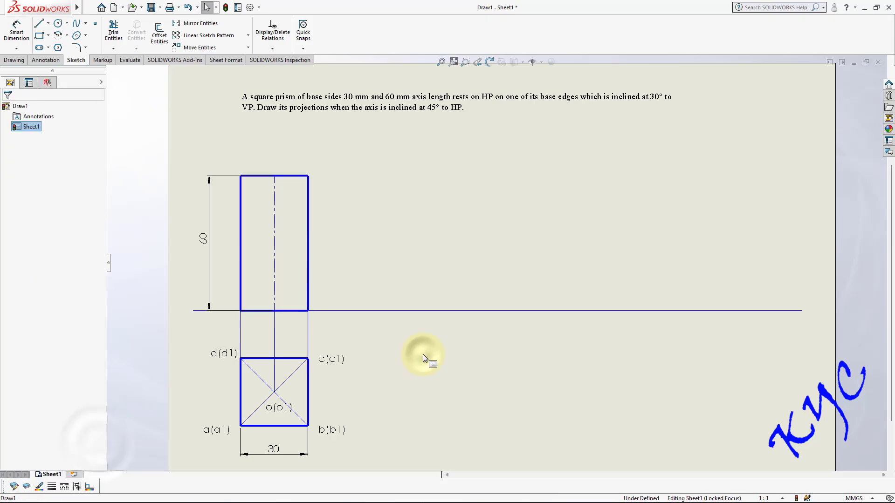
Step: Add notes a'(d'), o' and b'(c') above the left corner, axis and right corner of the front view's top edge
left_click(48, 61)
left_click(108, 33)
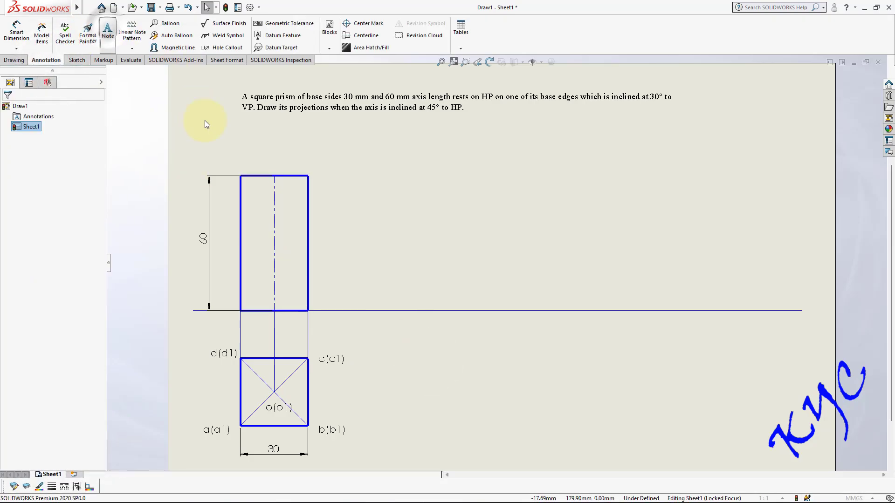
left_click(235, 166)
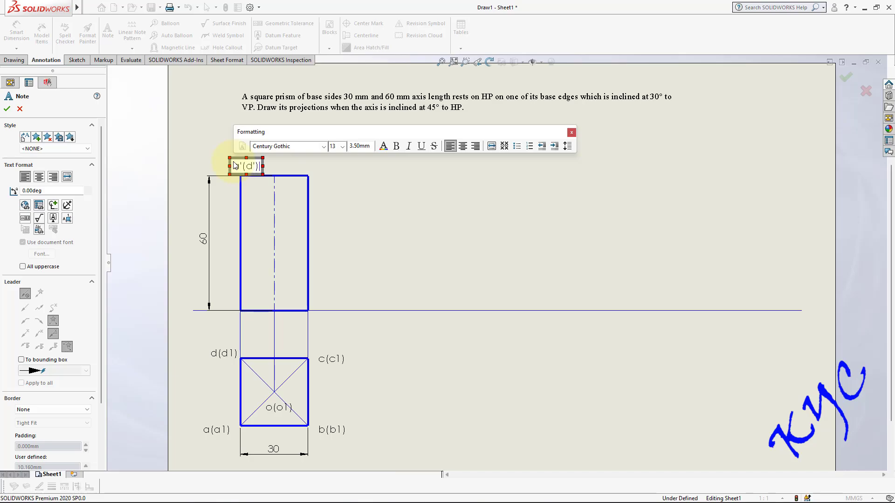
left_click(294, 163)
left_click(300, 165)
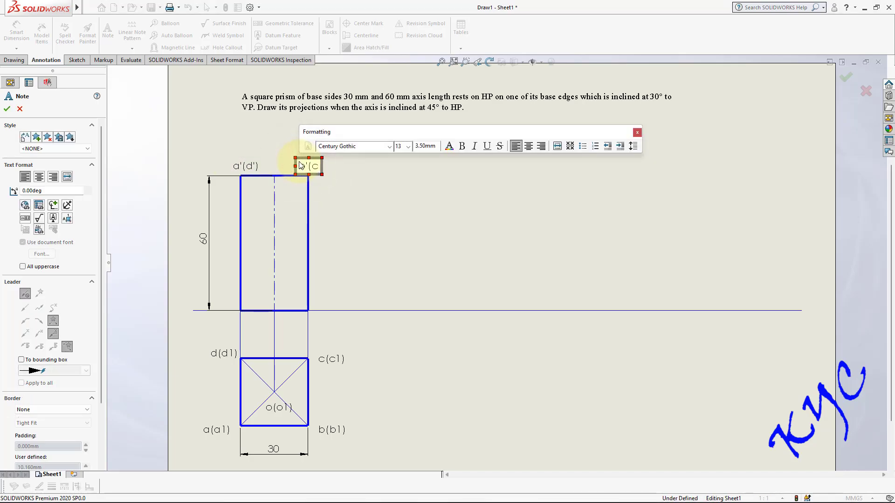
left_click(272, 165)
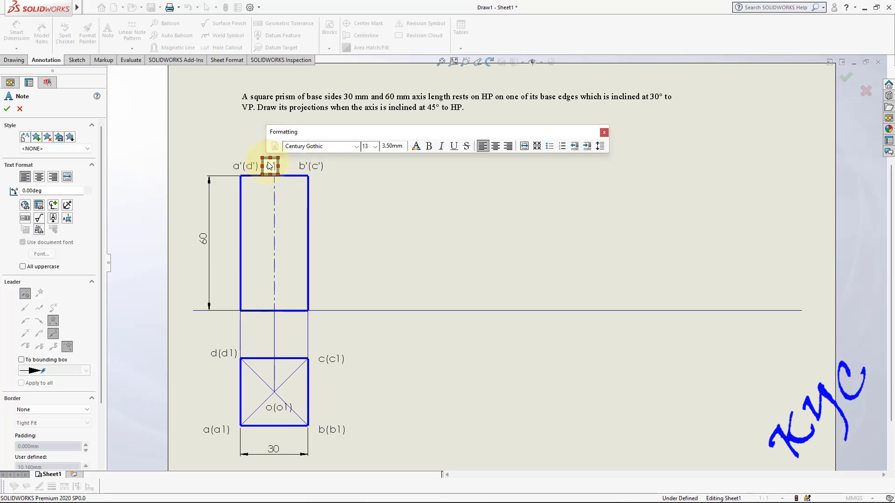
key("Escape")
left_click(270, 166)
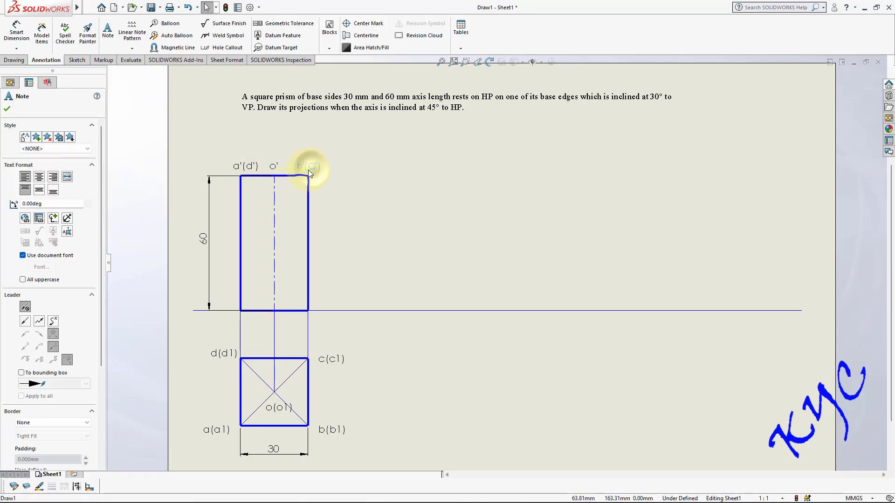
left_click(321, 191)
Step: Copy the three top-edge notes and paste them just above the front view's bottom edge
left_click(252, 166)
left_click(307, 166, "ctrl")
left_click(274, 166, "ctrl")
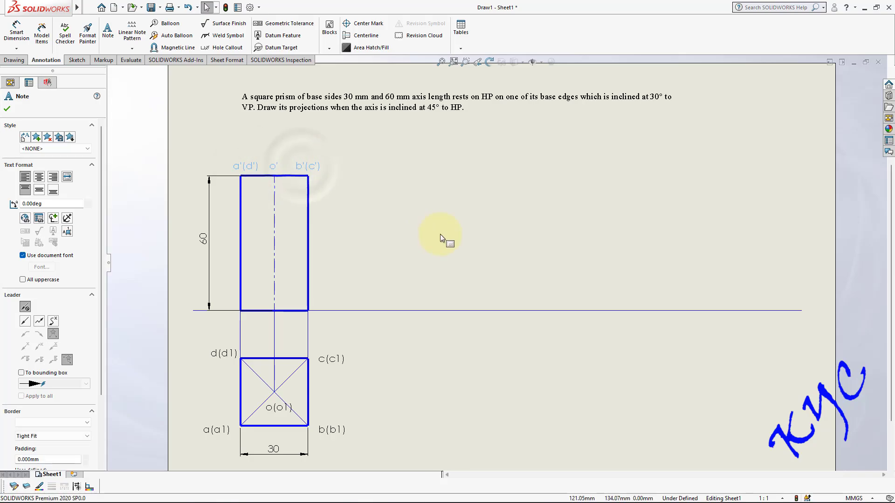
left_click(278, 307)
key("ctrl+v")
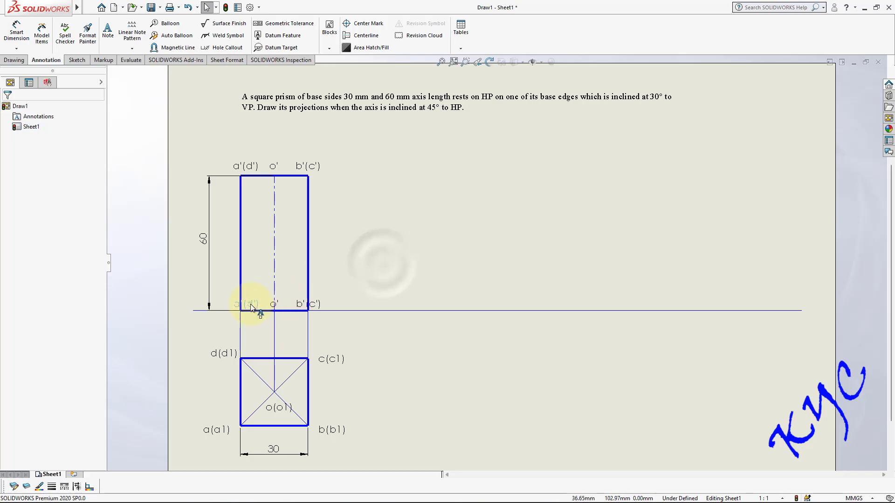
Step: Change the copied note at the front view's lower-left corner to a1'(d1')
double_click(247, 306)
left_click(241, 307)
type("1")
left_click(261, 305)
type("1")
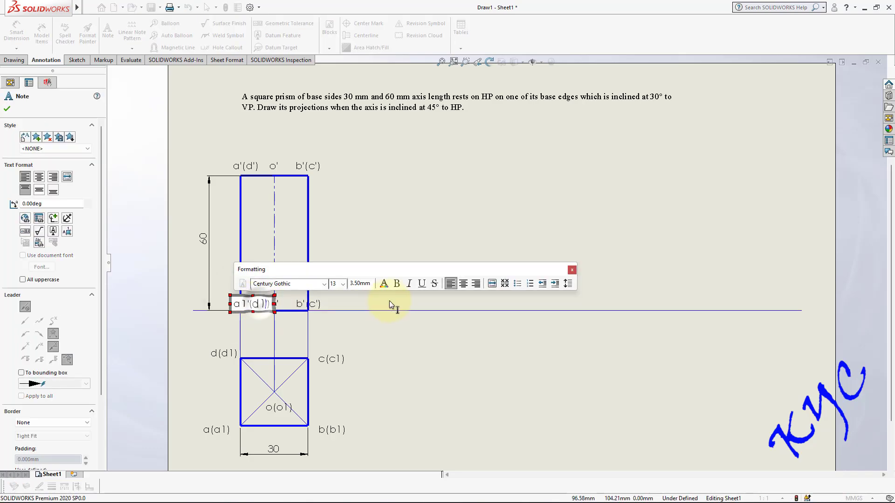
left_click(409, 235)
Step: Change the copied notes at the axis base and lower-right corner to o1' and b1'(c1')
double_click(275, 303)
left_click(278, 304)
type("1")
left_click(355, 238)
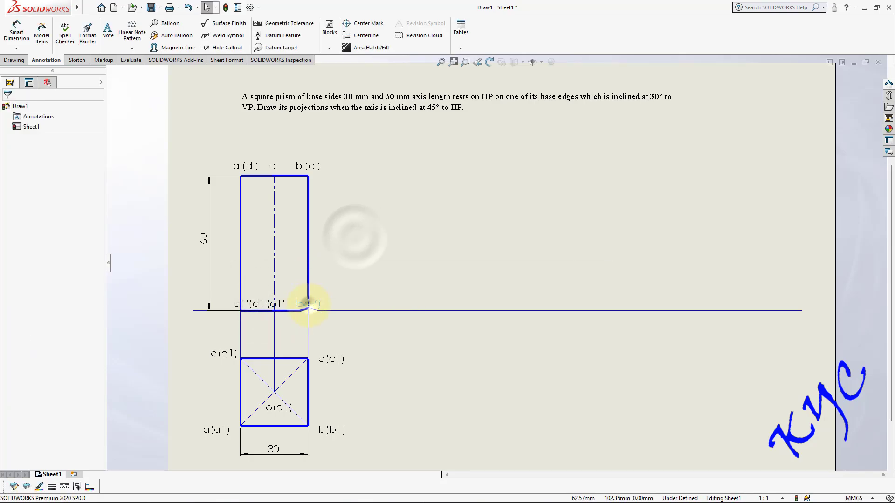
double_click(310, 304)
left_click(321, 305)
type("1")
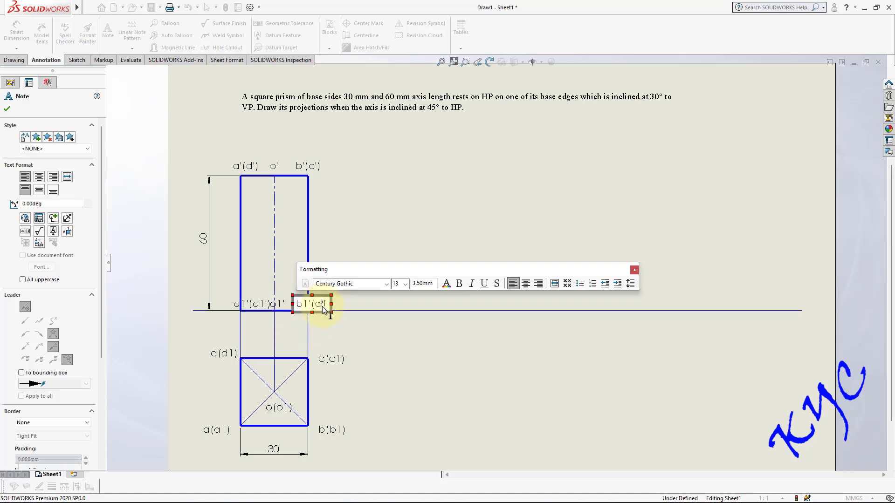
left_click(376, 337)
Step: Shift the a1'(d1') and o1' notes left to separate them, and move the 60 mm dimension closer to the front view
scroll(277, 298, "up", 3)
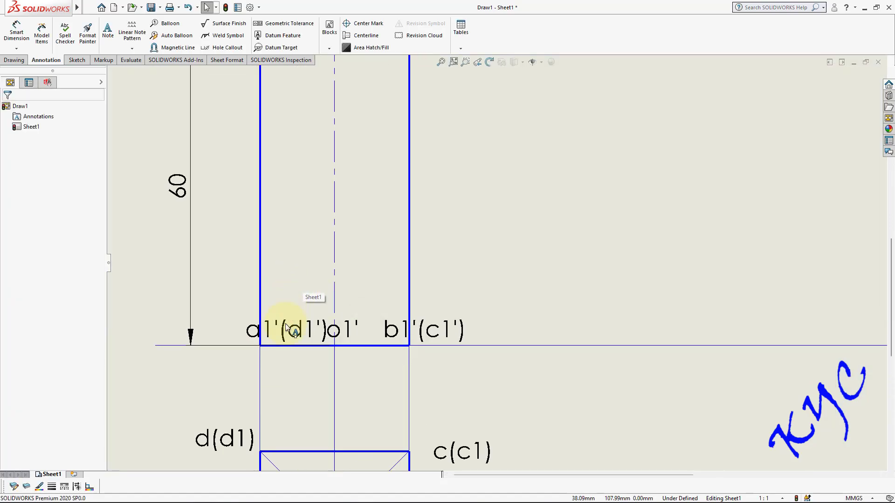
left_click(280, 330)
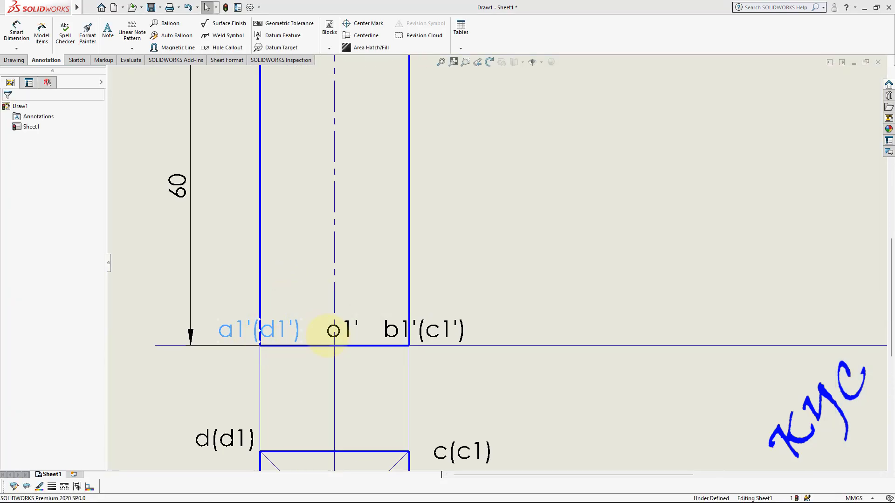
left_click(328, 330)
left_click(563, 257)
scroll(562, 257, "down", 5)
scroll(678, 257, "up", 1)
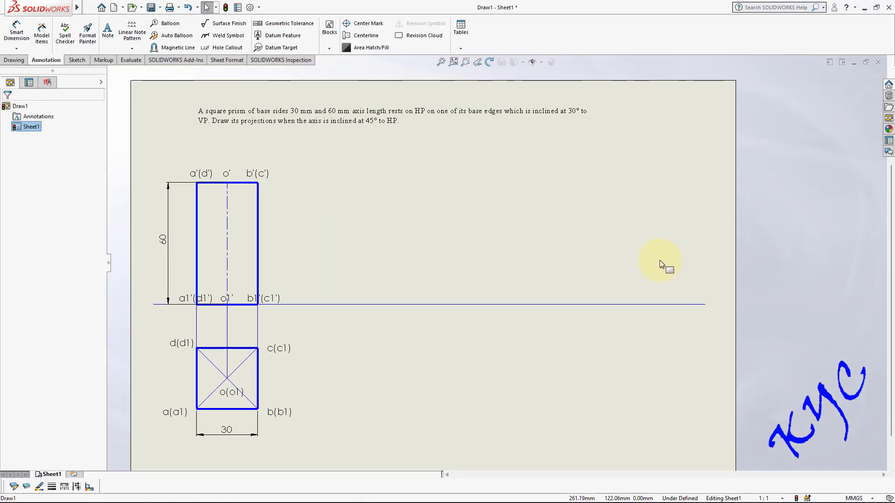
left_click_drag(169, 283, 176, 289)
Step: Add four separate notes reading X, Y, VP and HP in the empty area beside the views
left_click(108, 30)
left_click(352, 346)
type("x")
left_click(425, 352)
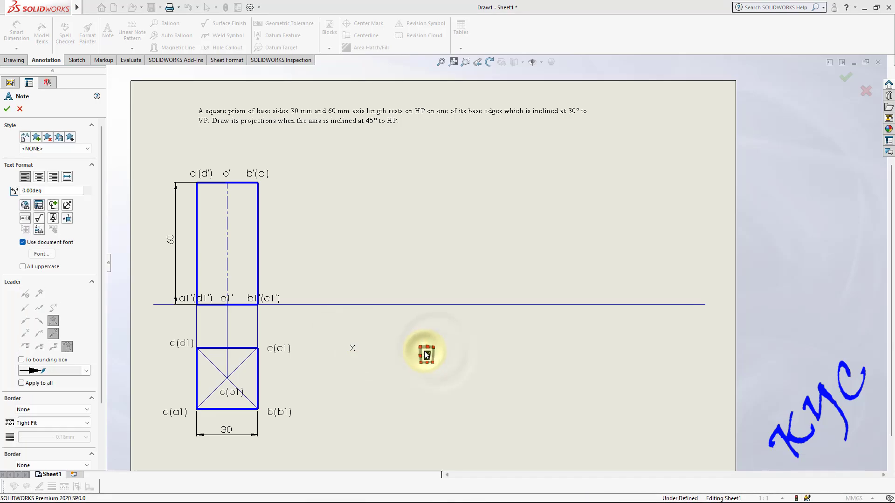
type("Y")
left_click(377, 248)
type("VP")
left_click(376, 274)
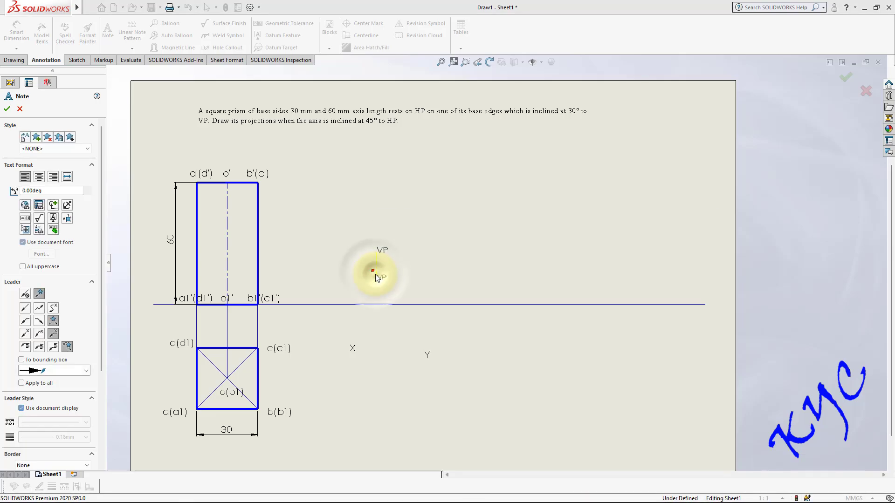
type("HP")
key("Escape")
Step: Place the VP and HP notes above and below the reference line's left end, with X and Y at its two ends
left_click_drag(386, 253, 166, 299)
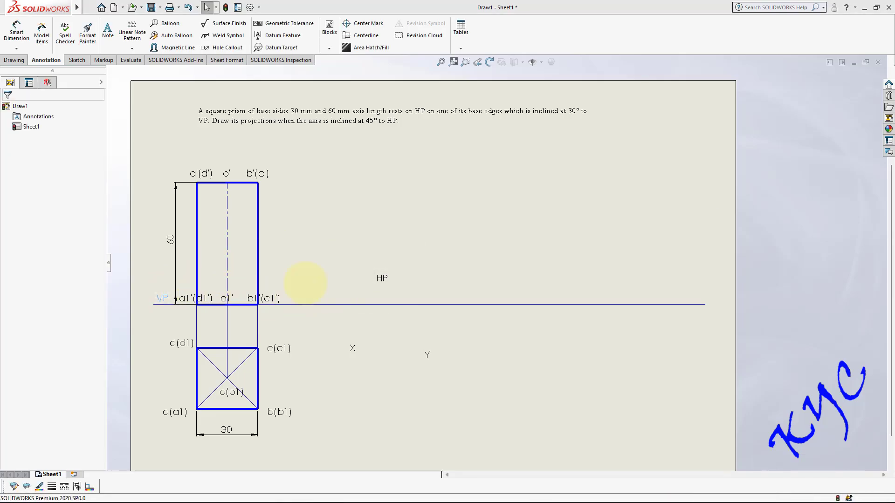
key("Return")
left_click_drag(381, 283, 147, 307)
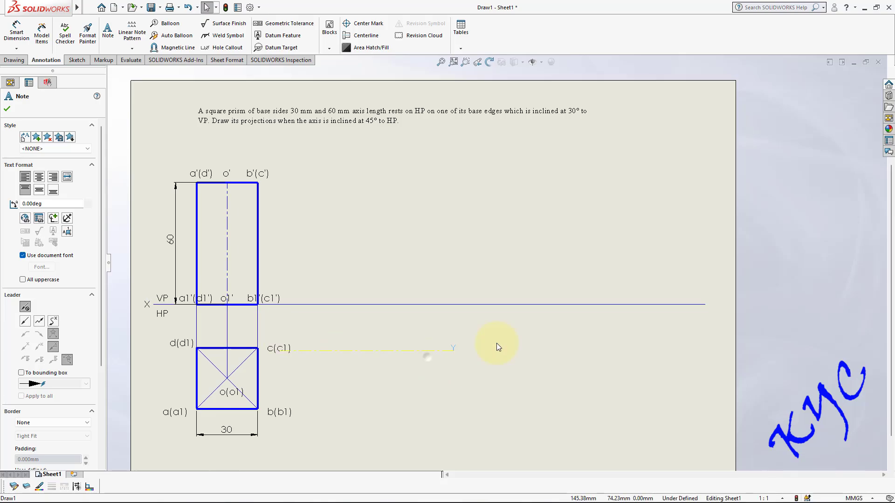
scroll(217, 296, "down", 2)
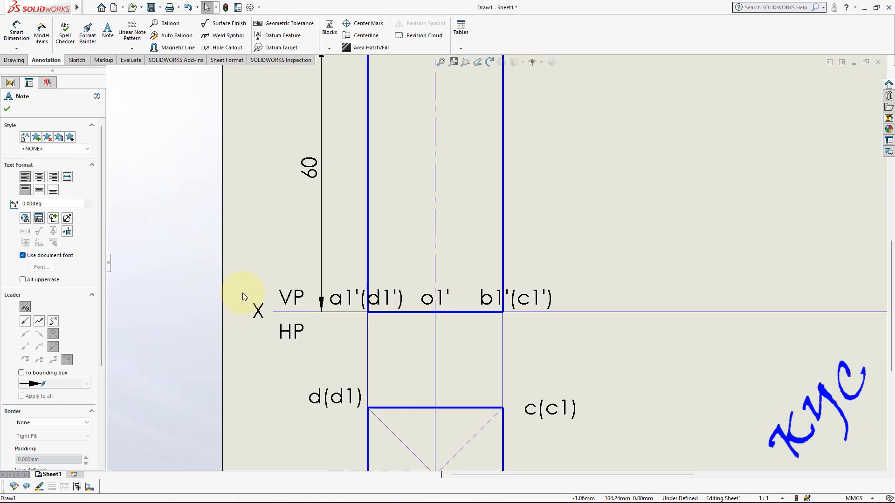
Step: Fine-tune the X note so it sits centred on the left end of the reference line
scroll(226, 322, "down", 3)
left_click(354, 326)
left_click_drag(262, 295, 266, 299)
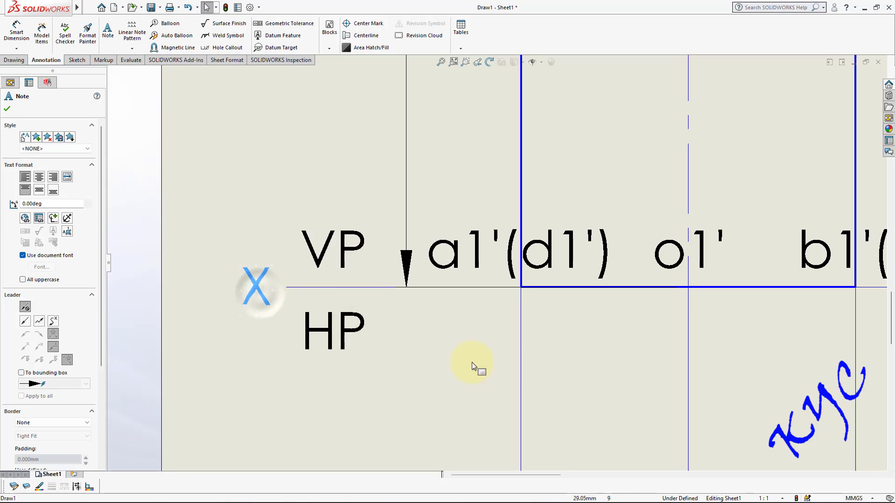
key("Escape")
key("f")
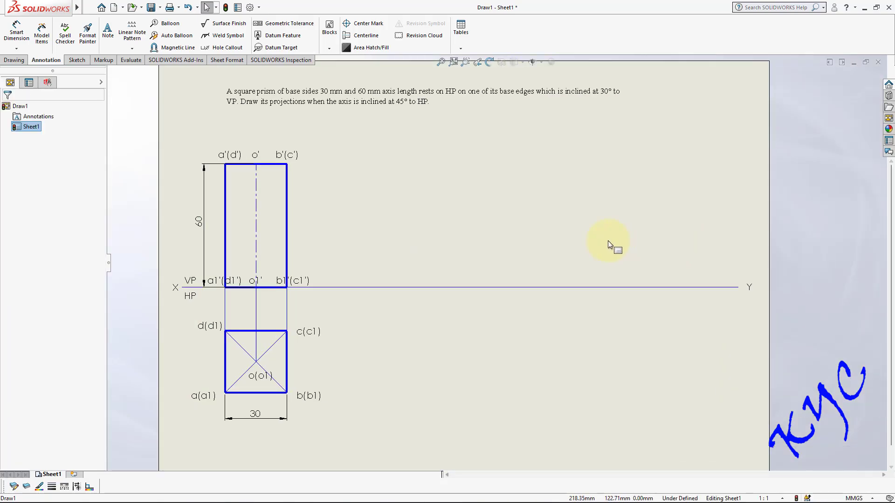
Step: Copy the front view with its axis and six corner notes from its lower-left corner to a point further right on the XY line
scroll(446, 233, "down", 1)
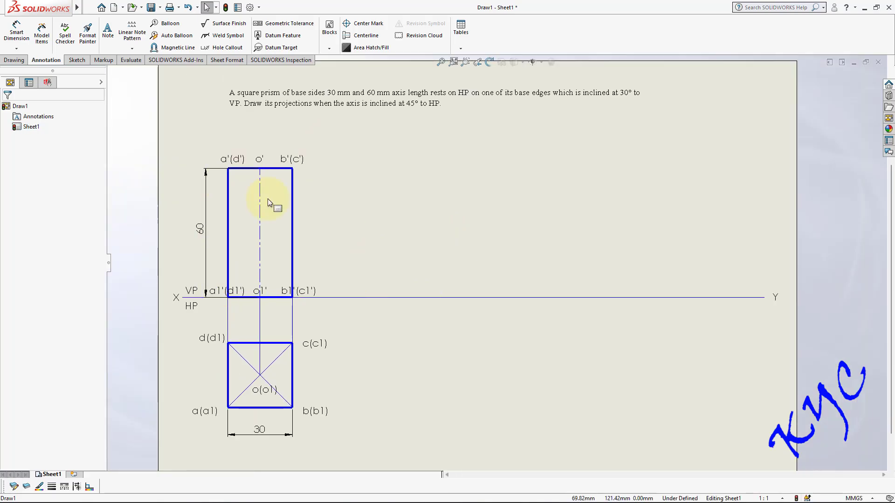
left_click(77, 60)
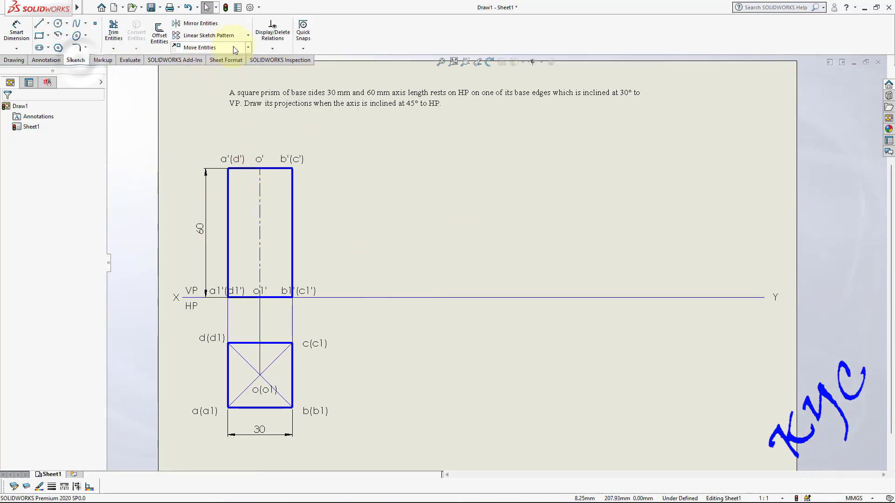
left_click(248, 47)
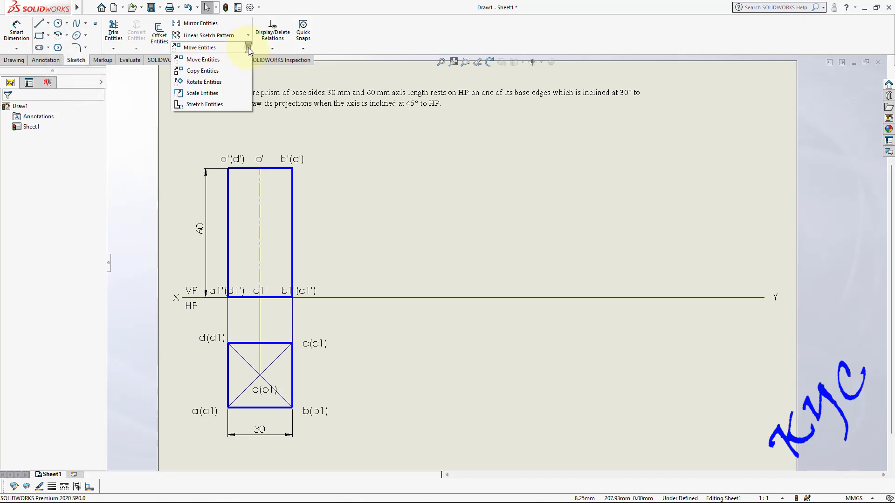
left_click(237, 73)
left_click_drag(208, 314, 350, 138)
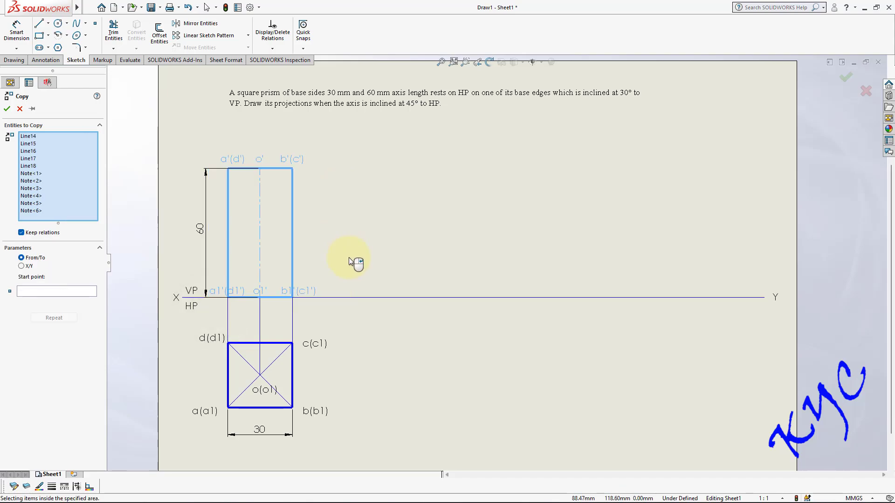
left_click(81, 294)
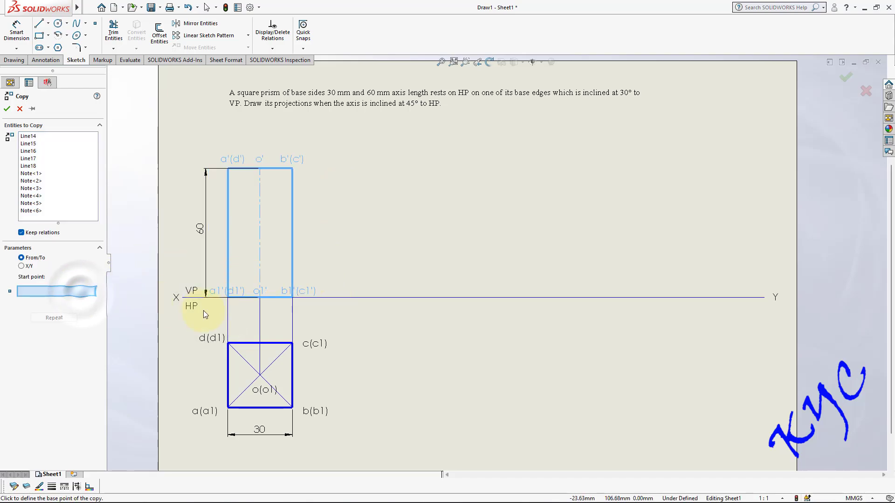
left_click(228, 297)
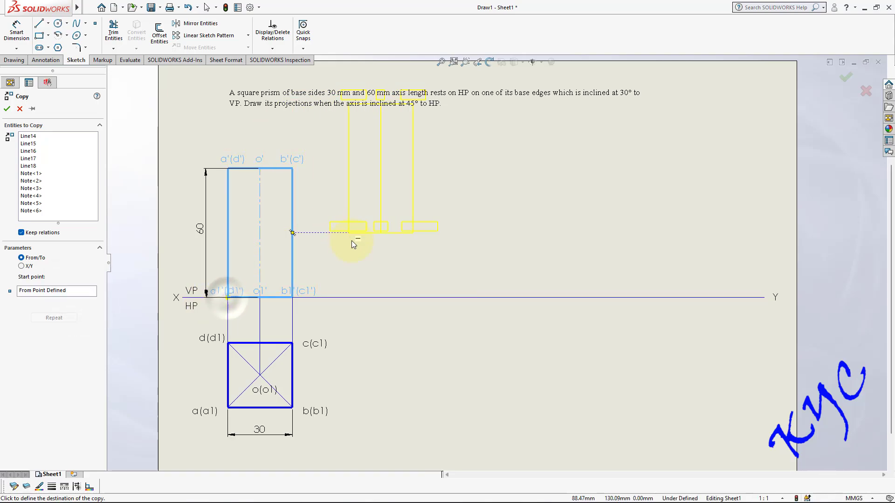
left_click(364, 297)
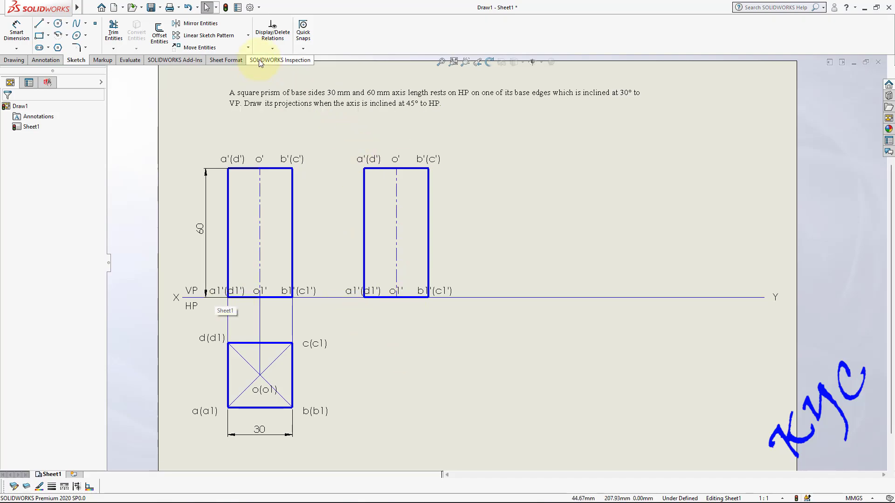
Step: Rotate the copied front view and its notes by -45° about its lower-right corner b1'(c1')
left_click(249, 49)
left_click(234, 86)
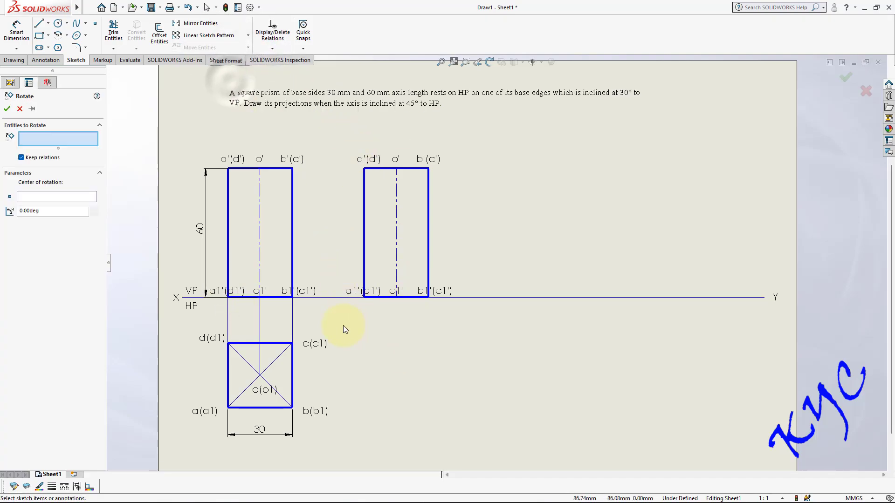
left_click_drag(422, 301, 473, 129)
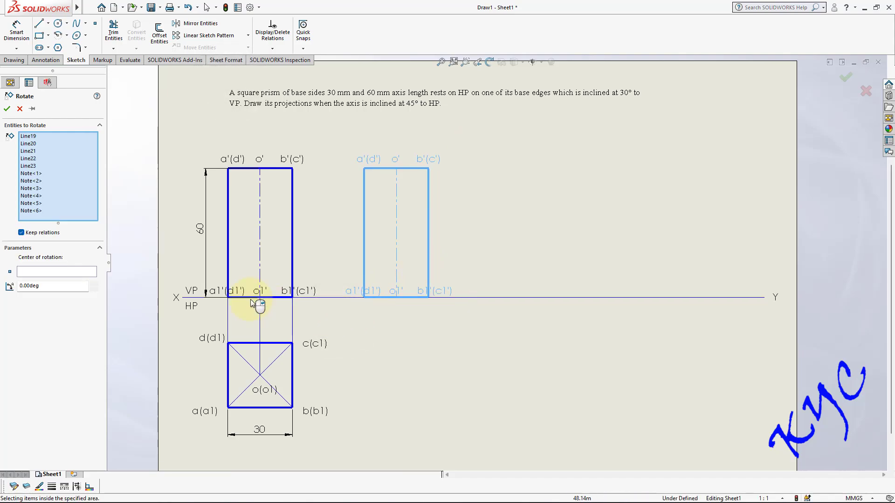
left_click(78, 276)
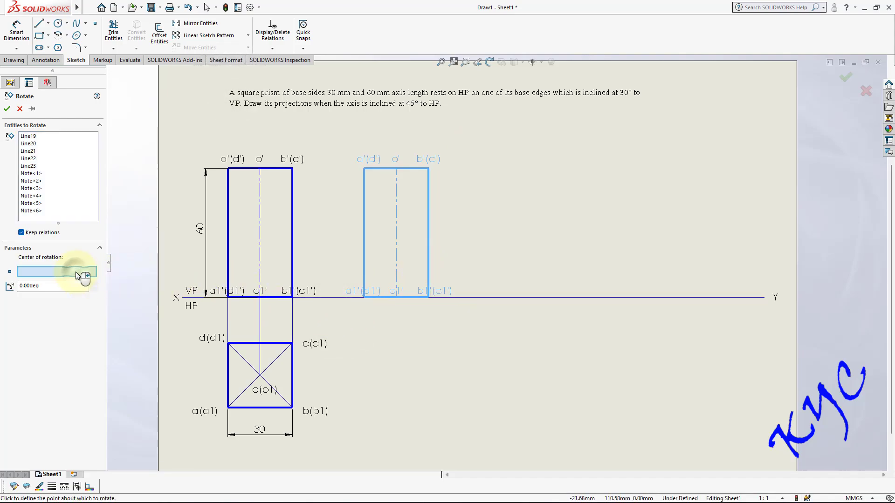
left_click(428, 298)
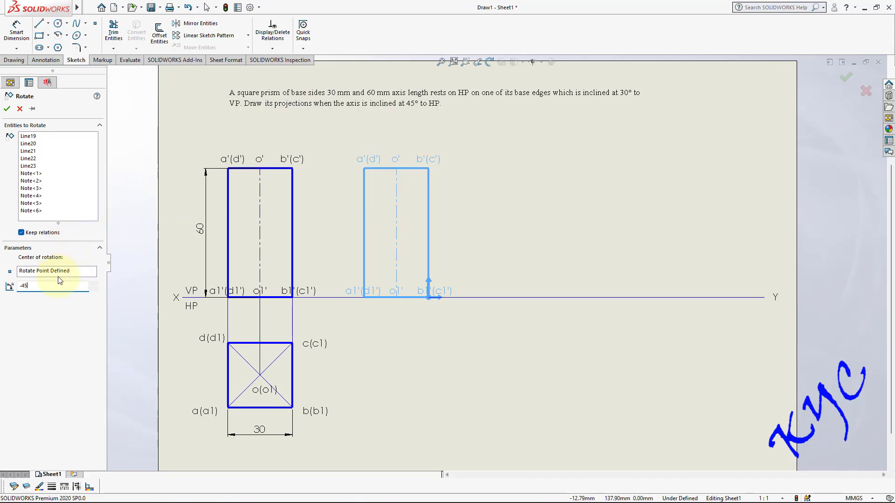
key("Return")
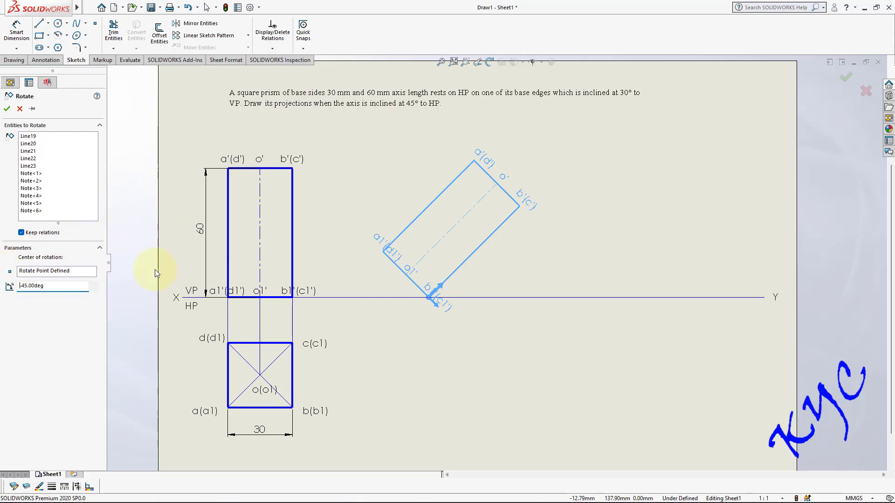
left_click(8, 109)
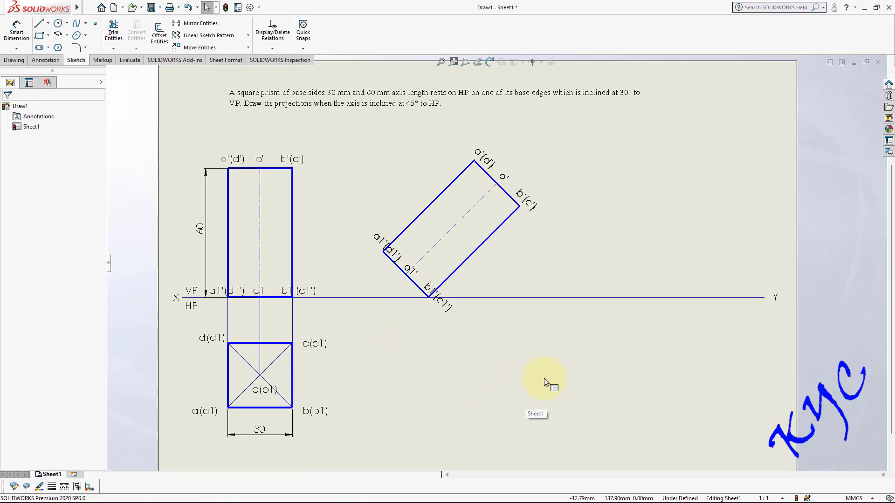
Step: Move the inclined front view and its notes left along the XY line, using corner b1'(c1') as the base point
left_click_drag(359, 322, 546, 142)
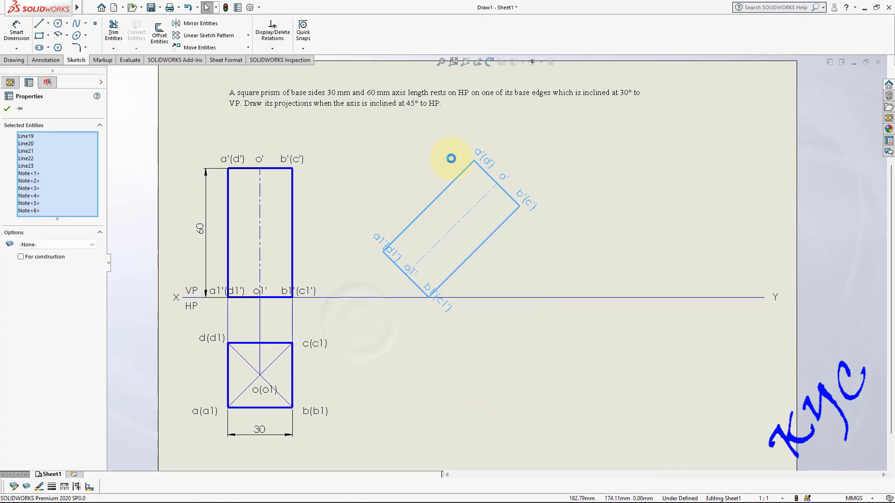
left_click(229, 47)
left_click(429, 298)
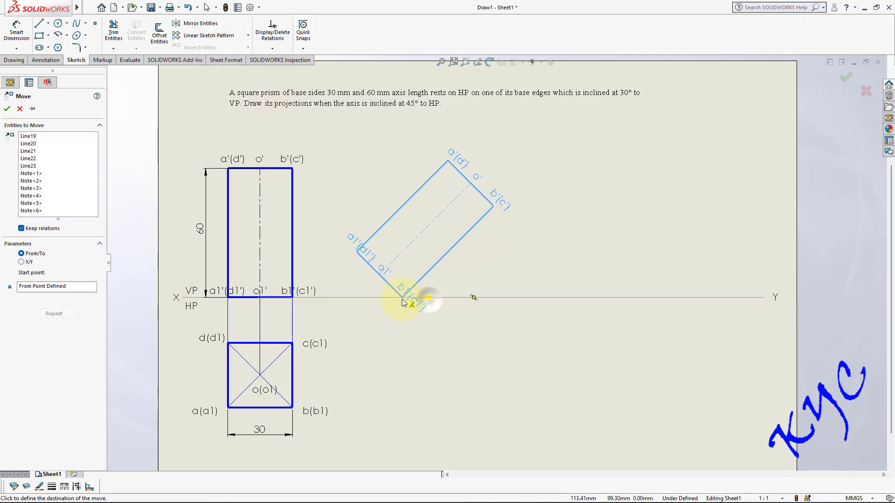
left_click(397, 302)
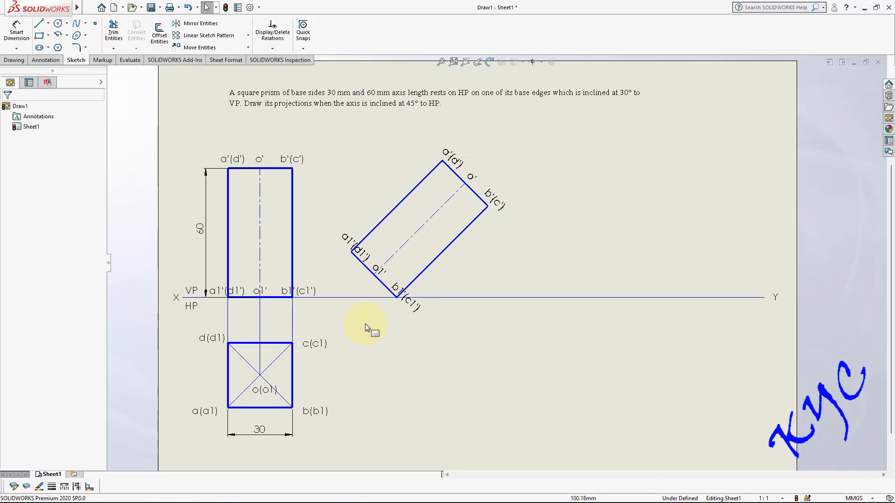
Step: Draw vertical projectors down from a1'(d1') and o1' of the inclined view, joined by horizontal lines to the square's right corners and centre
key("l")
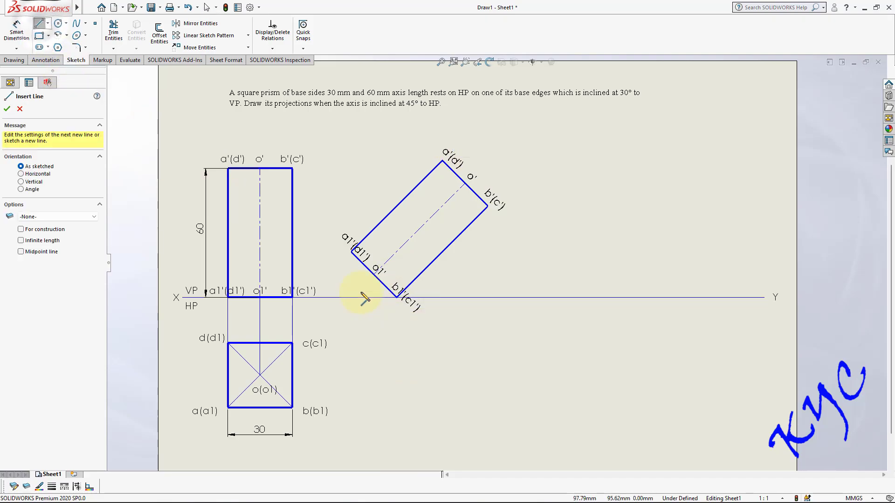
left_click(351, 252)
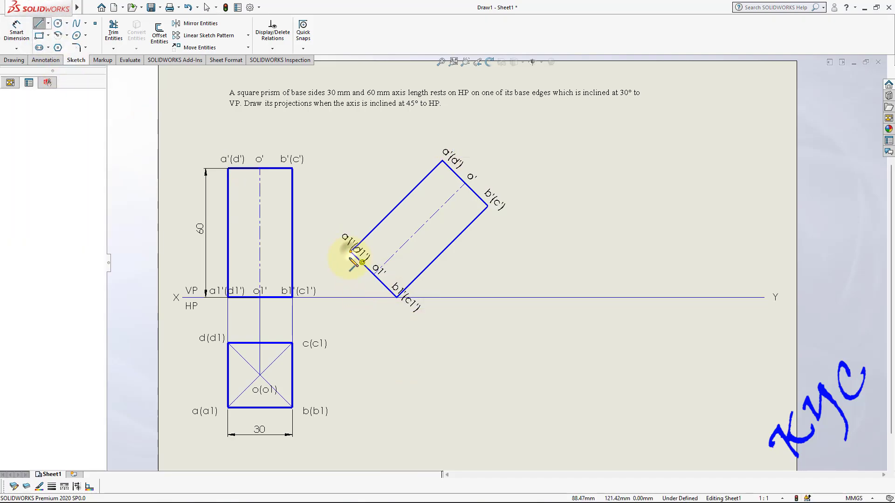
left_click(351, 343)
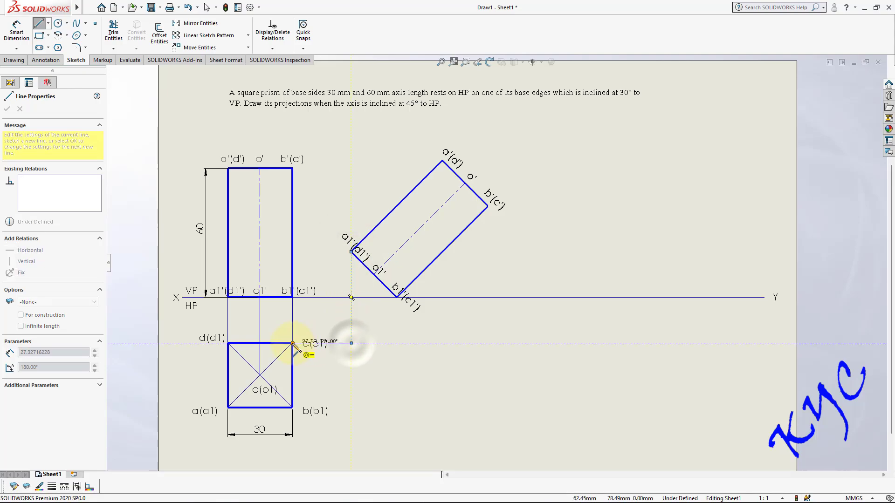
left_click(292, 343)
left_click(351, 343)
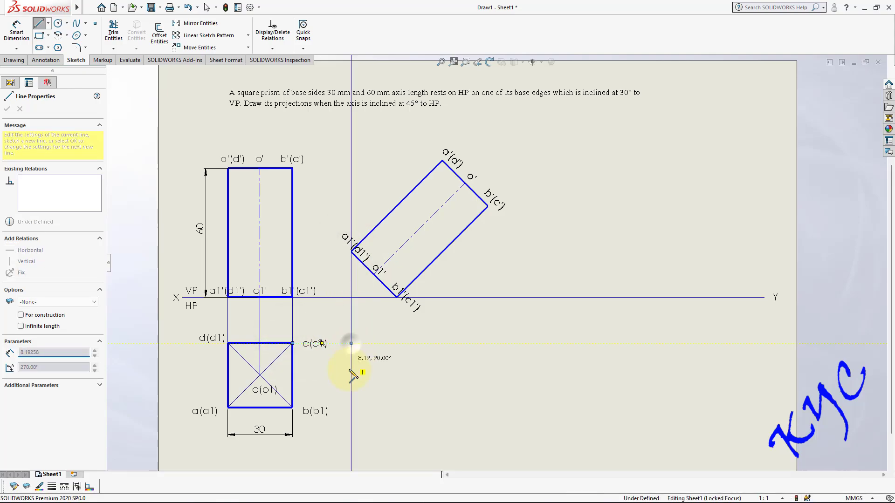
left_click(351, 408)
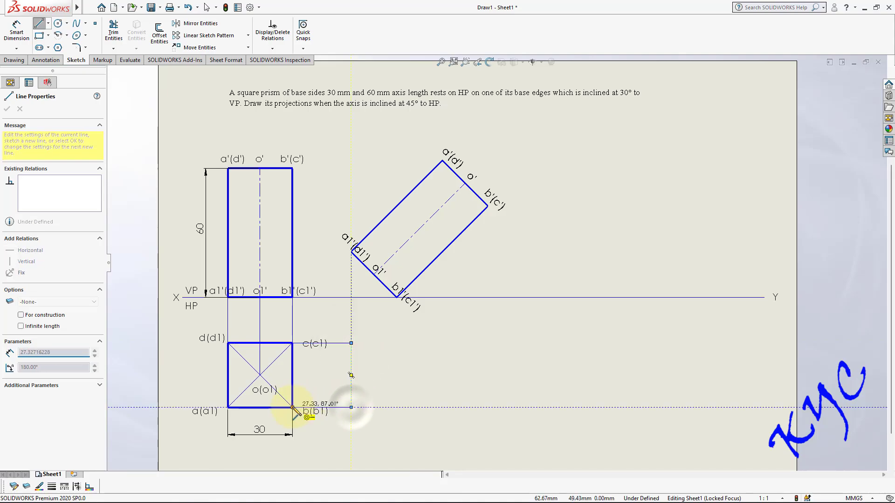
left_click(293, 408)
left_click(374, 276)
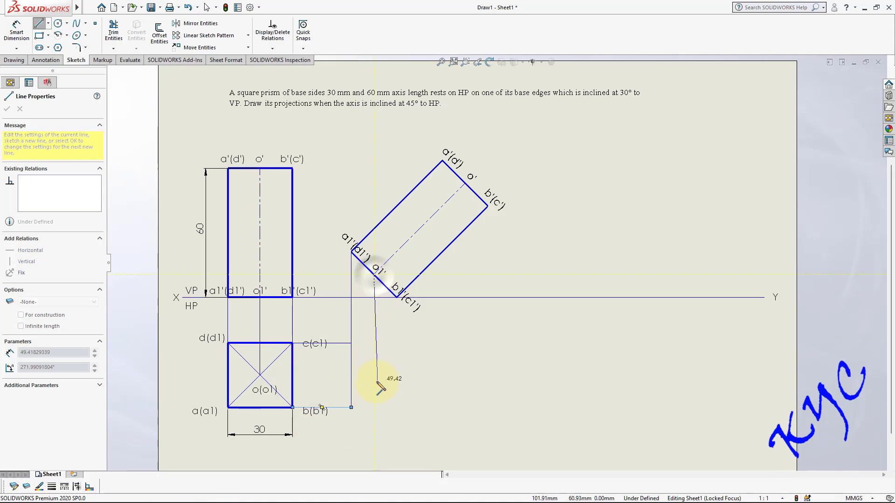
left_click(374, 375)
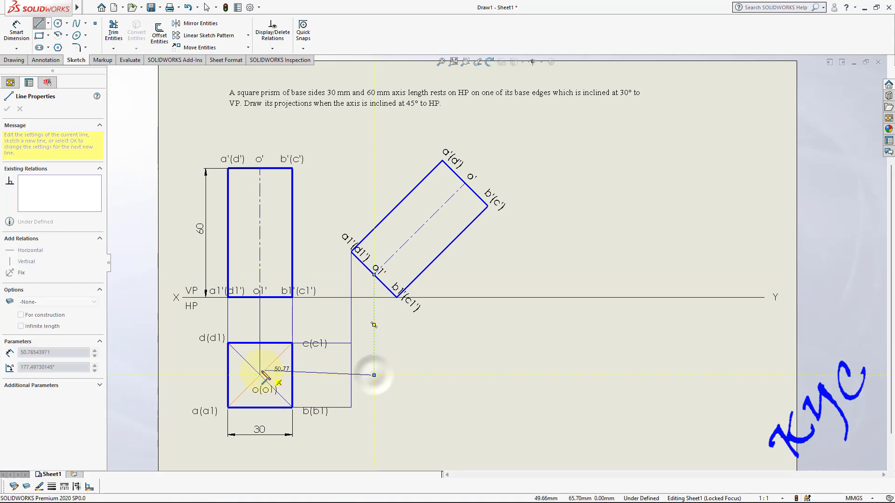
Step: Draw a vertical projector from b1'(c1') down to the square's lower edge level and extend both edge-level horizontal lines to it
left_click(396, 297)
left_click(397, 344)
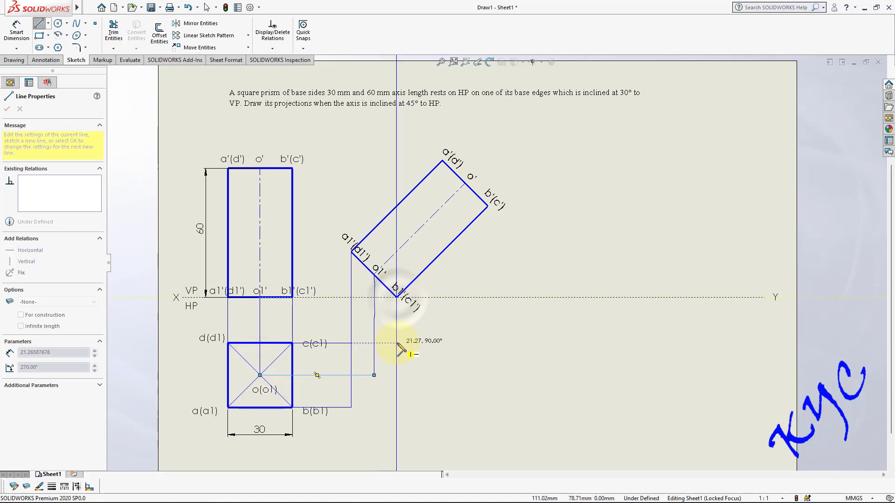
double_click(351, 344)
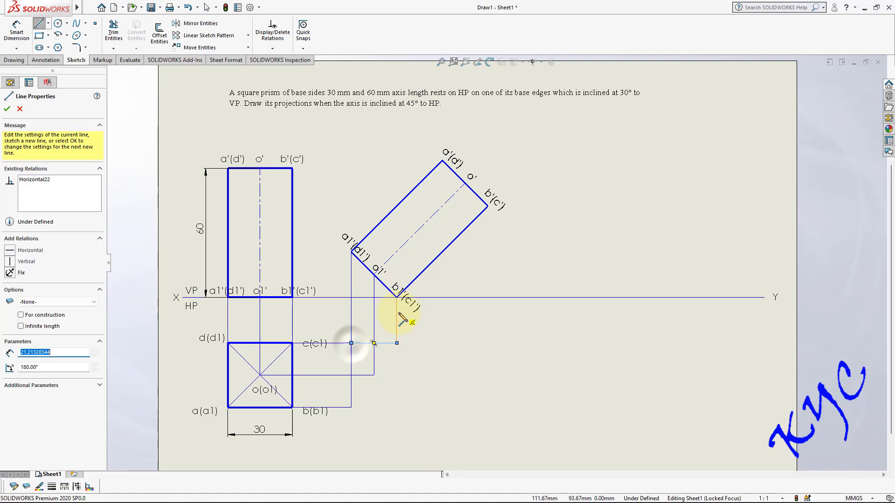
left_click(397, 343)
left_click(396, 408)
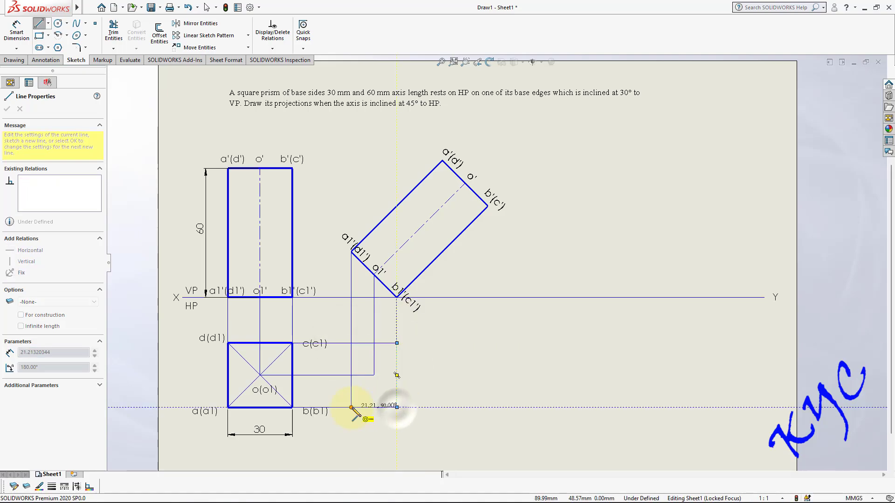
double_click(351, 407)
Step: Draw a vertical projector from a'(d') down to the square's lower edge level and extend both edge-level horizontal lines to it
left_click(442, 160)
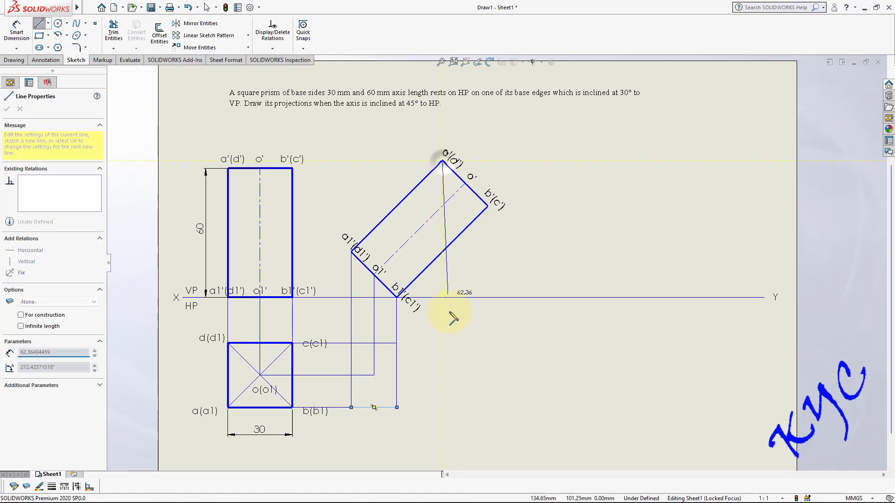
left_click(442, 344)
double_click(397, 343)
left_click(442, 344)
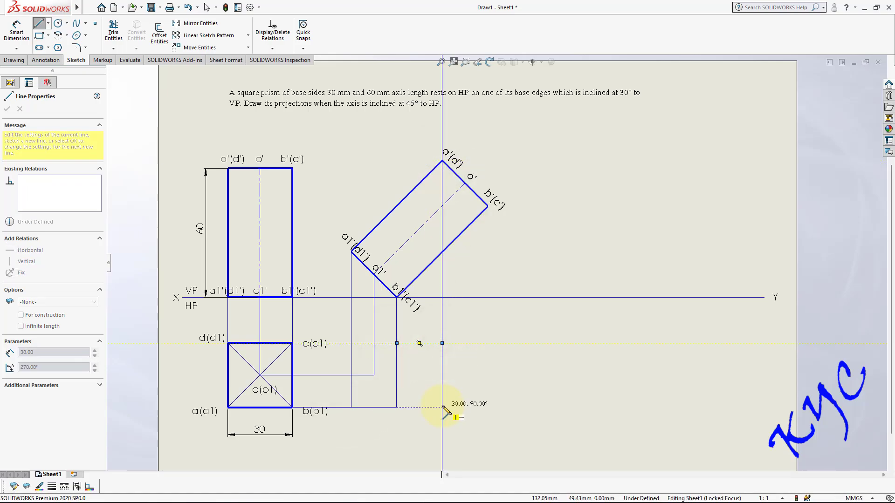
left_click(442, 407)
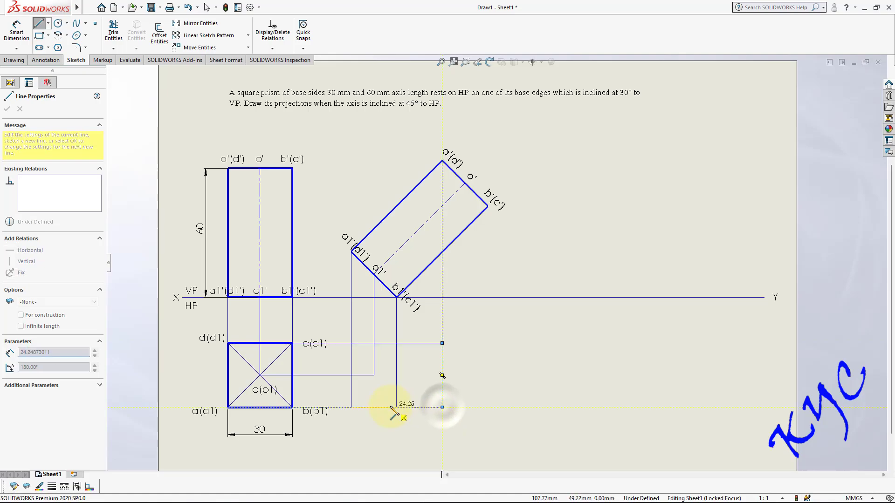
double_click(397, 408)
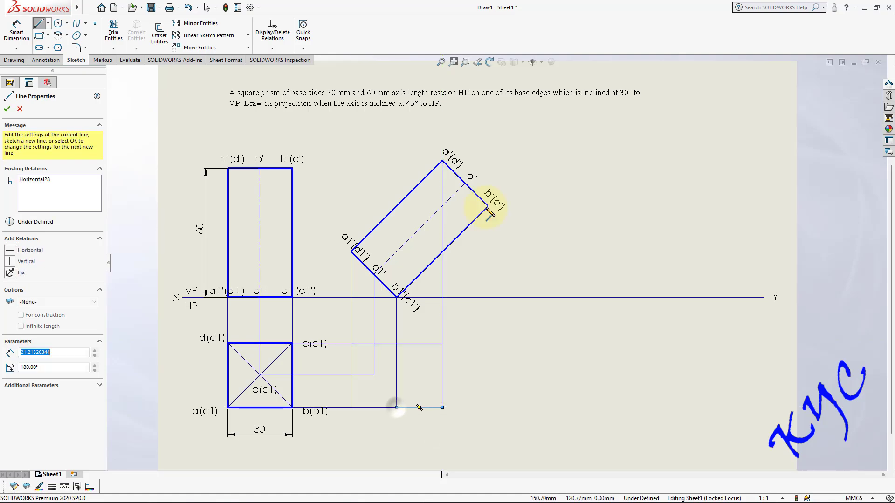
Step: Draw a vertical projector from o' down to the square's centre level and extend the horizontal centre line to it
left_click(465, 184)
left_click(465, 376)
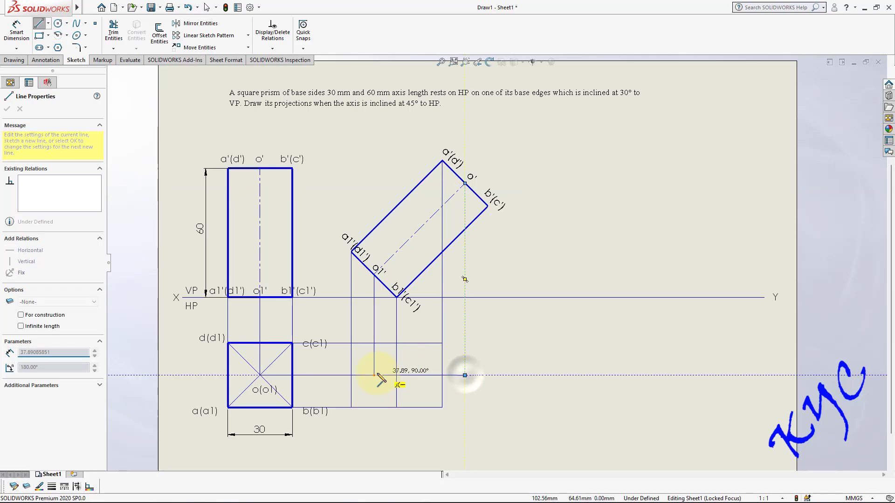
double_click(374, 375)
Step: Draw a vertical projector from b'(c') down to the square's lower edge level and extend both horizontal edge lines to it
left_click(488, 207)
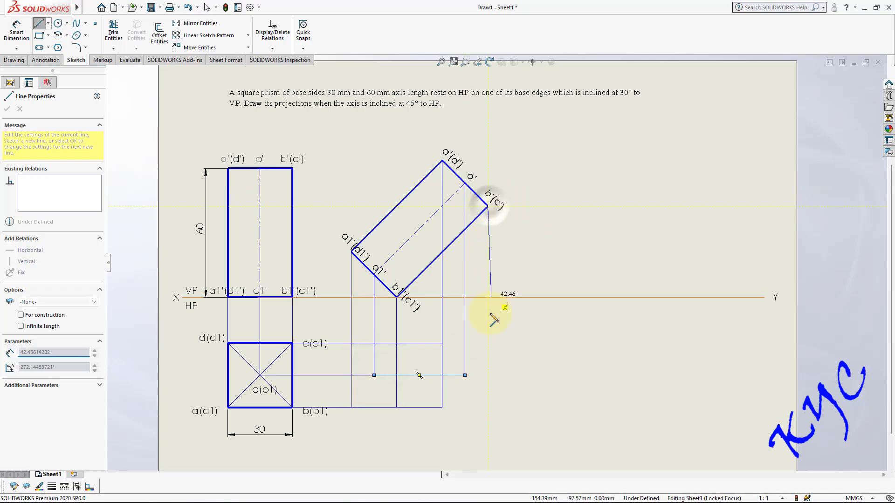
left_click(488, 343)
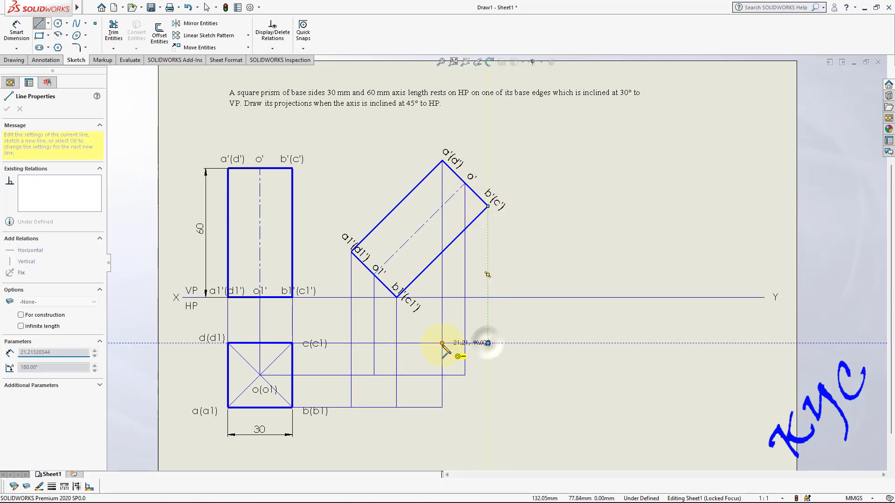
double_click(442, 343)
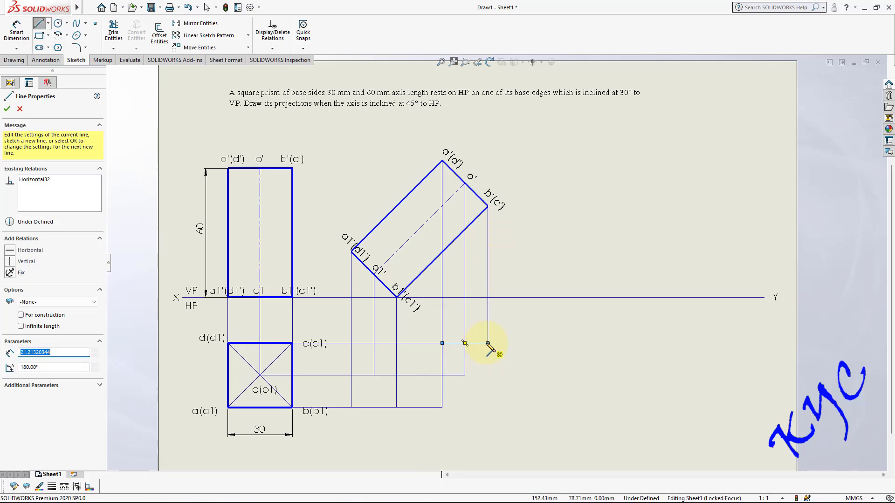
left_click(488, 407)
double_click(442, 408)
key("Escape")
Step: Set the lines of the second top view, except the horizontal centre line, to 0.5 mm thickness
left_click_drag(344, 413, 498, 331)
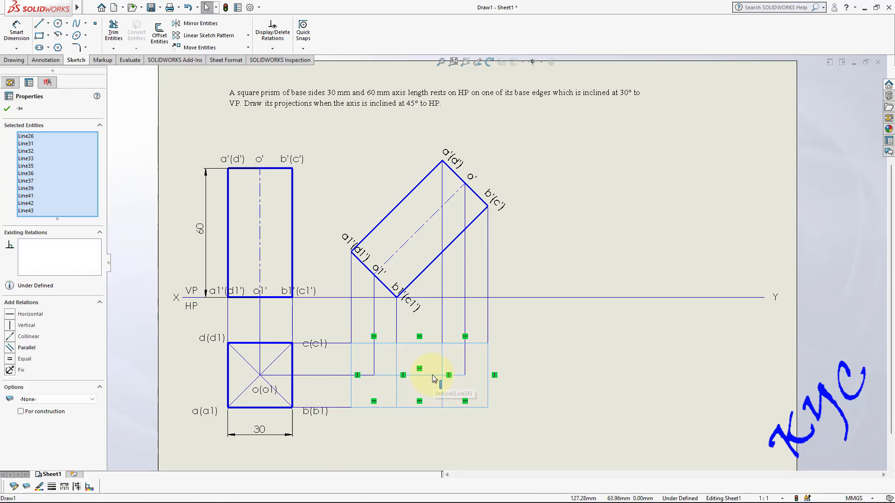
left_click(433, 374, "ctrl")
left_click(67, 490)
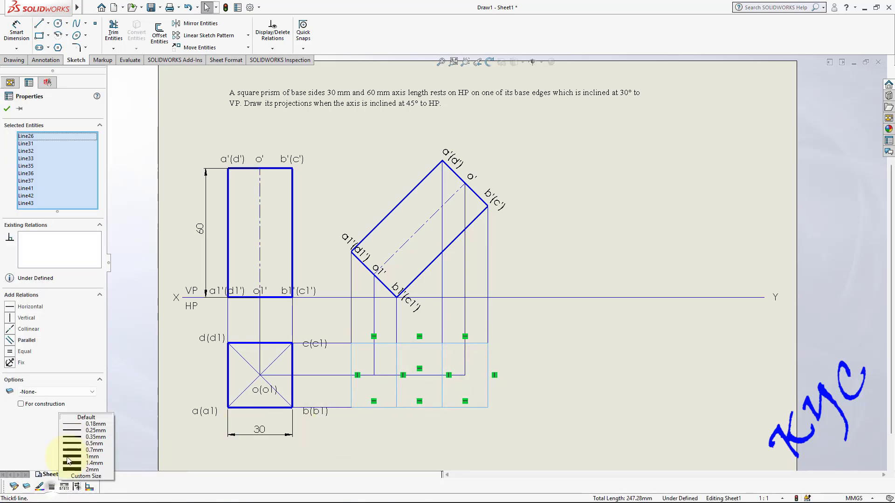
left_click(79, 445)
left_click(549, 343)
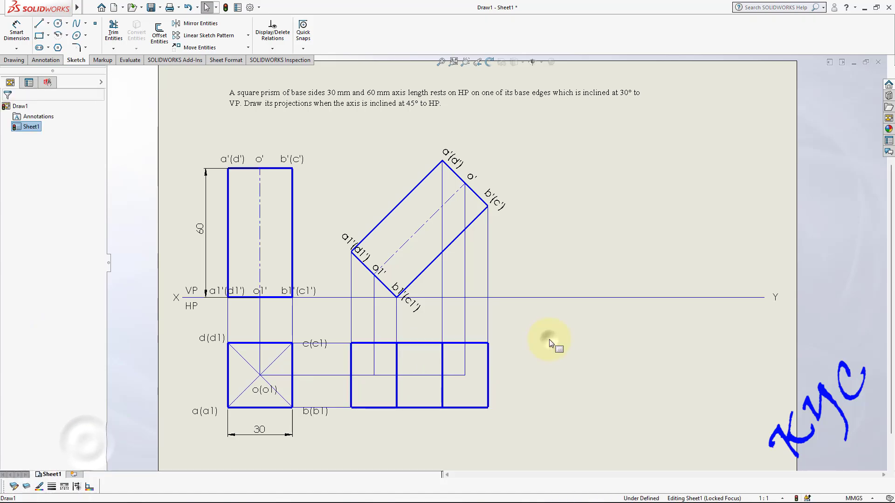
Step: Set the two inner vertical lines of the second top view to 0.18 mm thickness
left_click(396, 392)
left_click(442, 387, "ctrl")
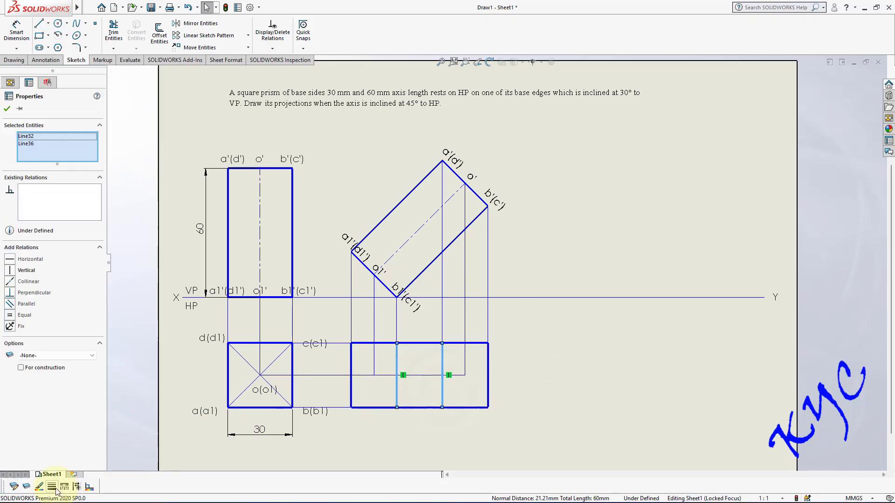
left_click(52, 487)
left_click(86, 424)
left_click(606, 383)
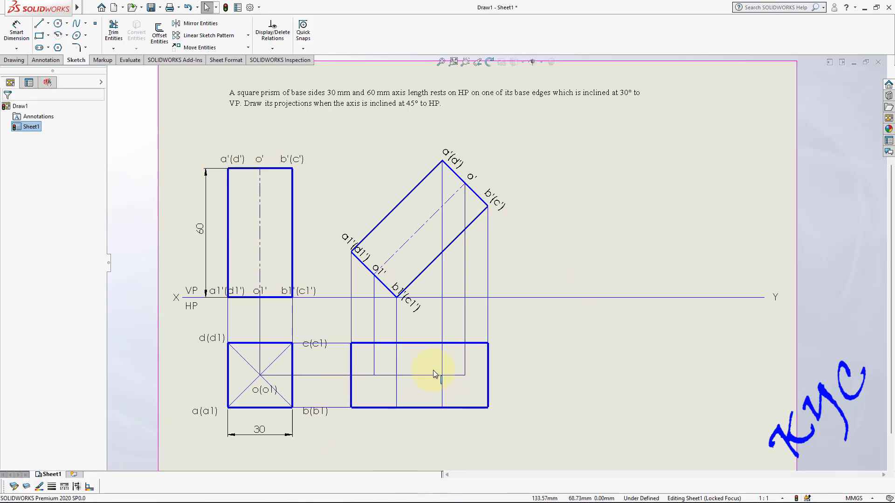
Step: Add the notes a1 and b1 below the projectors of a1' and b1' along the second top view's lower edge
left_click(45, 60)
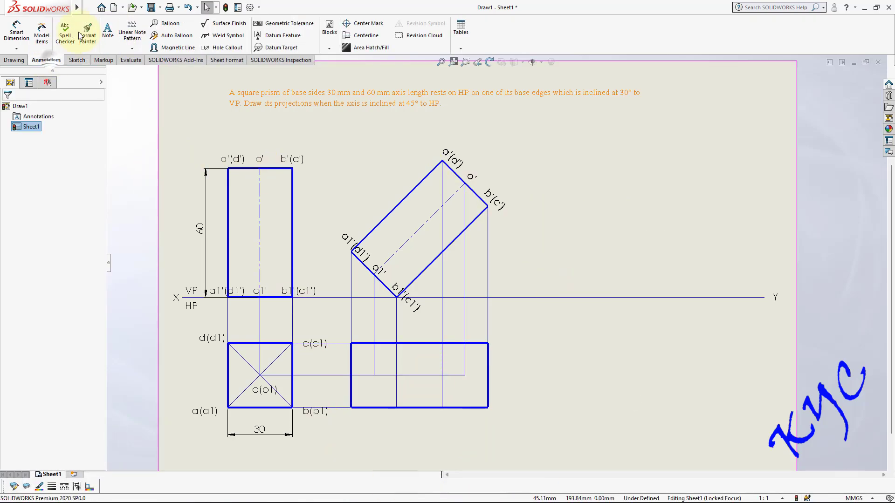
left_click(351, 418)
type("a1")
left_click(391, 421)
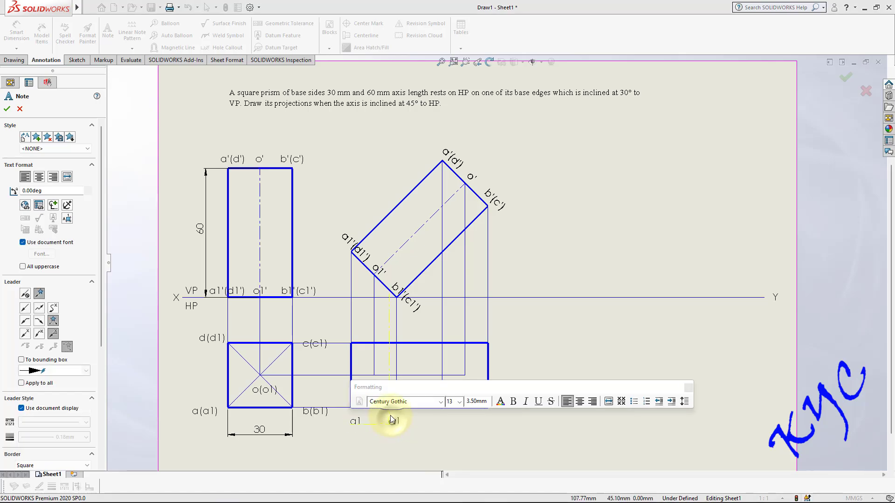
left_click(394, 418)
type("b1")
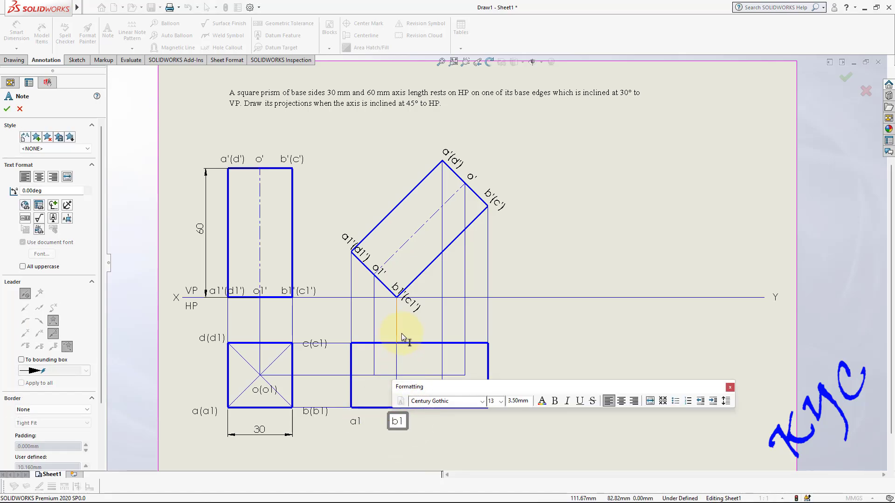
Step: Add the notes c1 and d1 above the second top view's upper edge and o1 near the base centre
left_click(401, 332)
left_click(404, 337)
type("c1")
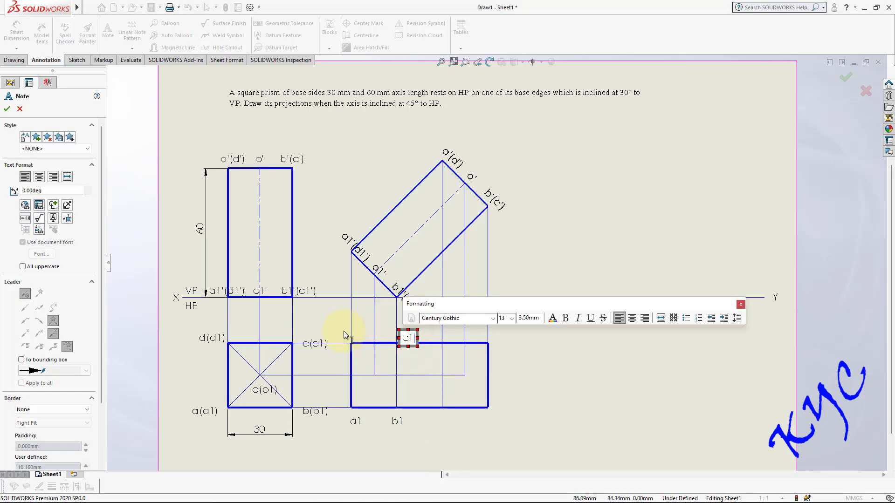
left_click(344, 330)
type("d1")
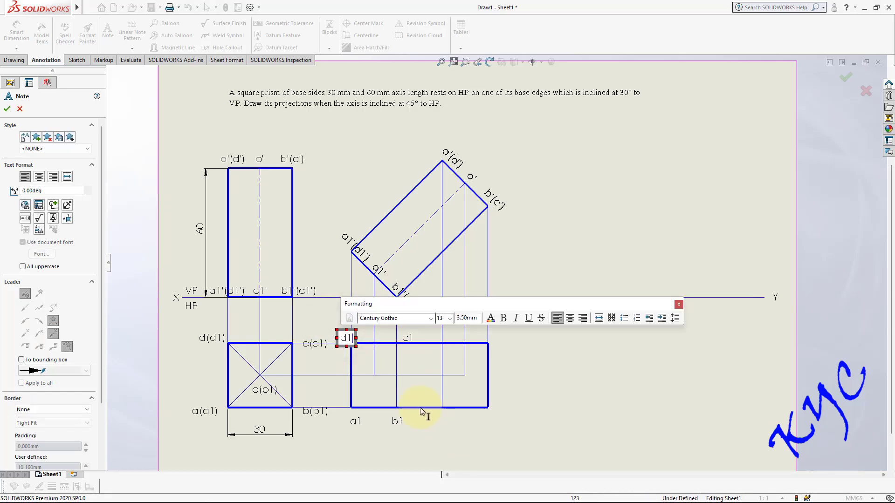
left_click(378, 387)
left_click(377, 387)
type("o1")
Step: Add the notes a and b below the projectors of a' and b' along the second top view's lower edge
left_click(441, 414)
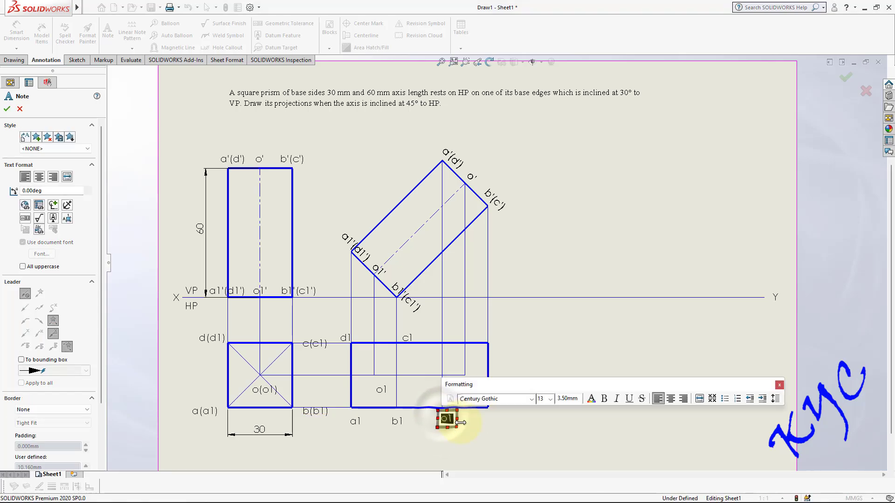
type("a")
left_click(484, 413)
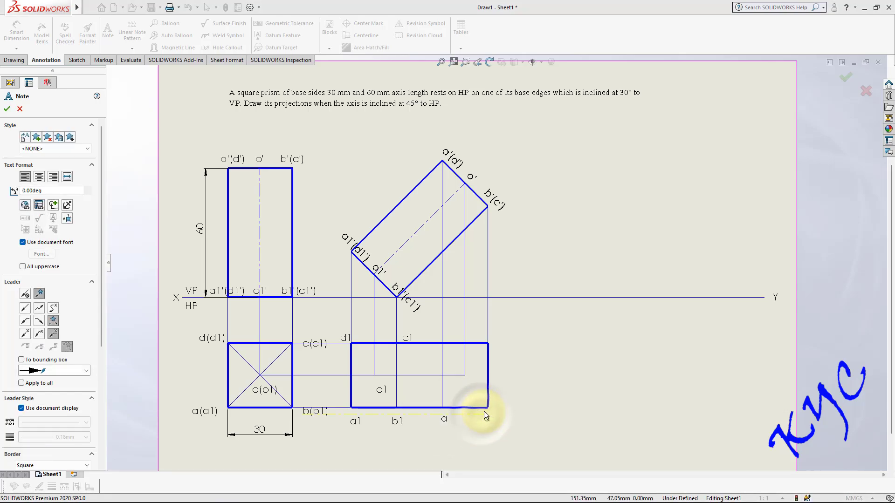
type("b")
Step: Add the notes c and d above the second top view's upper edge and o near the top face centre
left_click(495, 338)
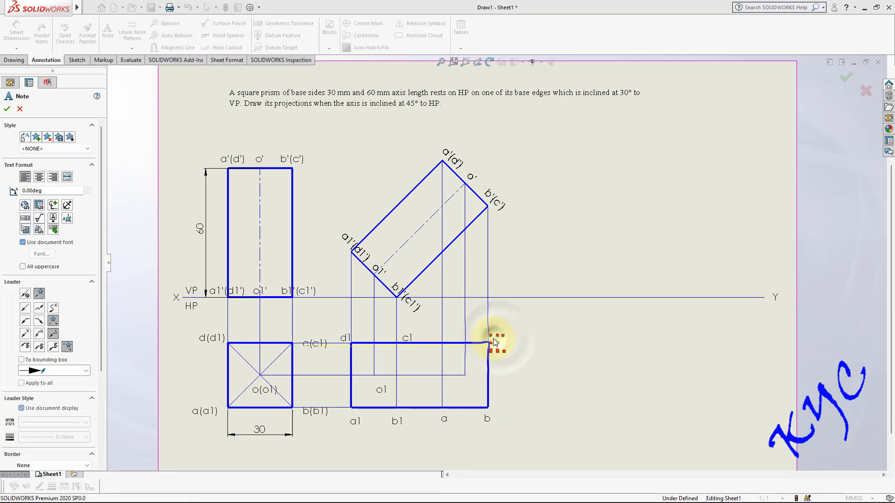
type("c")
left_click(448, 334)
type("d")
left_click(470, 389)
left_click(470, 384)
type("o")
left_click(509, 430)
Step: Reposition the notes a1, b1, a and b closer to their points on the second top view's lower edge
scroll(480, 375, "down", 4)
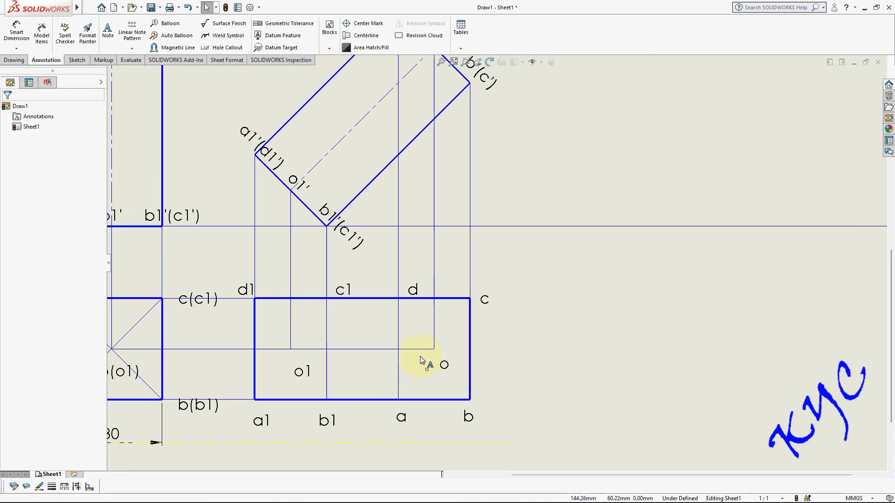
left_click_drag(272, 434, 261, 425)
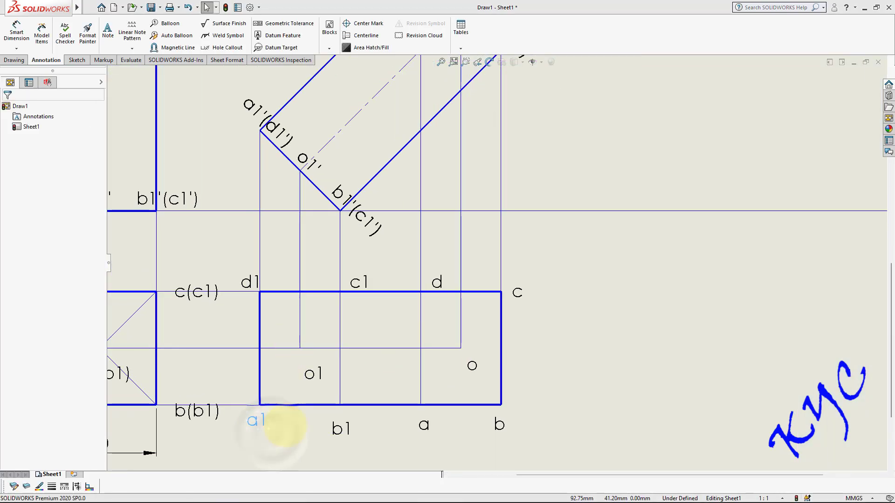
mouse_move(423, 425)
left_mouse_down()
mouse_move(418, 416)
mouse_move(419, 423)
left_mouse_up()
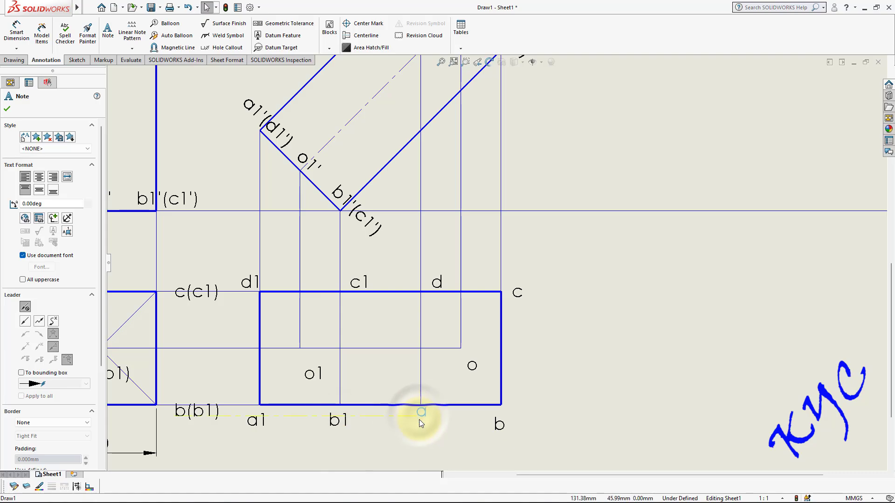
scroll(434, 415, "down", 4)
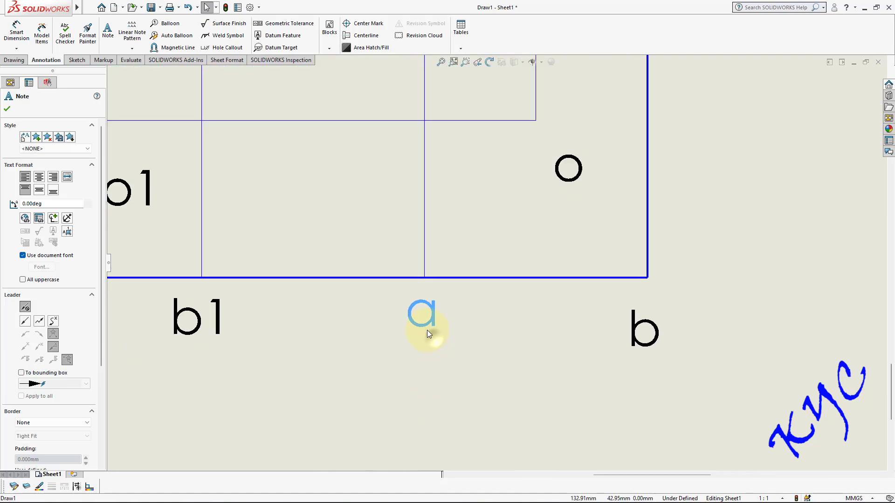
left_click_drag(680, 338, 662, 313)
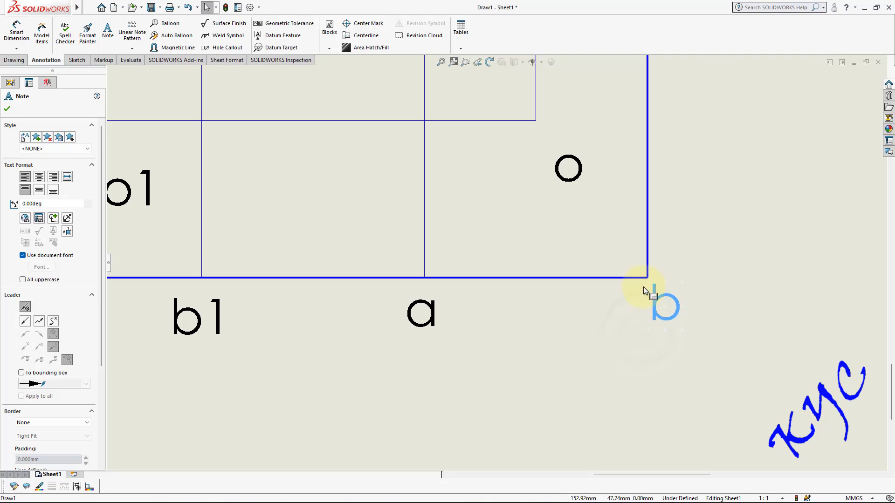
Step: Reposition the notes o, o1, c, d and c1 closer to their points in the second top view
scroll(643, 285, "up", 3)
scroll(536, 205, "down", 1)
left_click(221, 257)
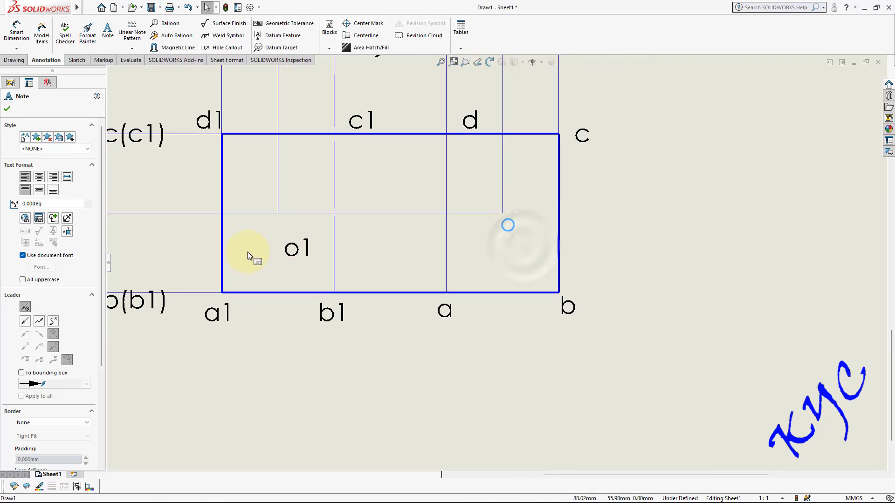
left_click_drag(287, 246, 276, 232)
left_click_drag(582, 136, 575, 126)
left_click_drag(469, 122, 457, 120)
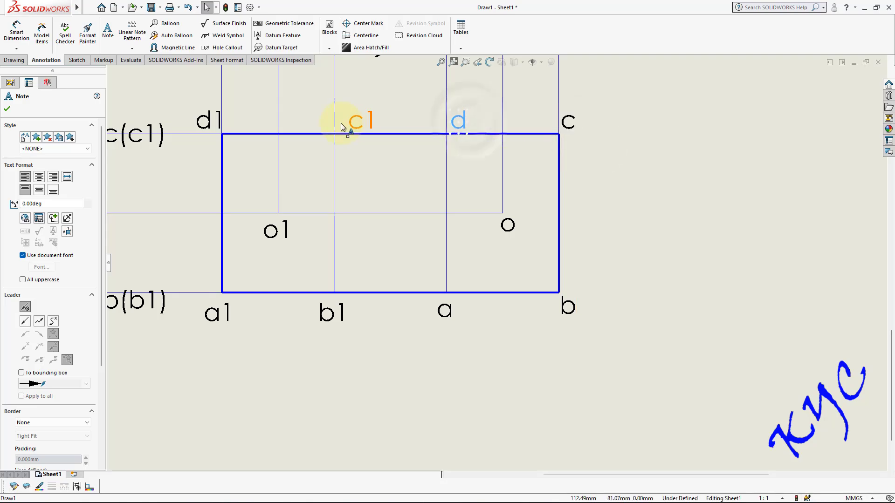
left_click_drag(314, 126, 312, 126)
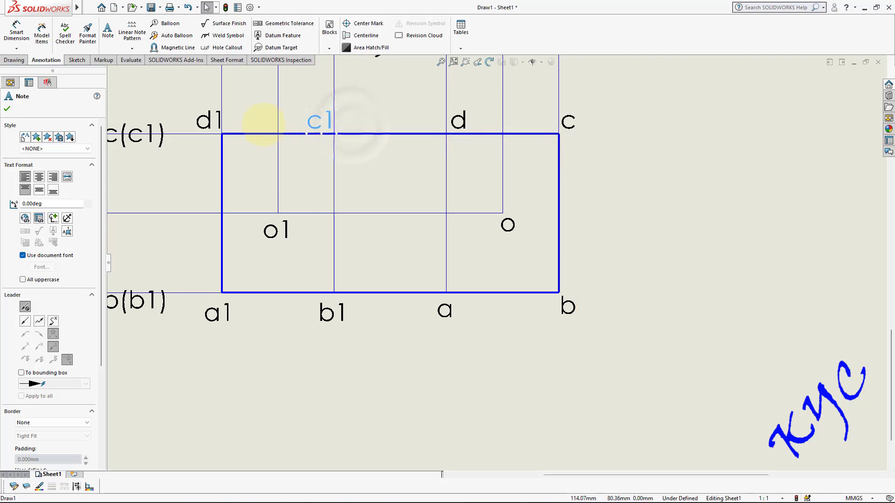
left_click(693, 254)
key("f")
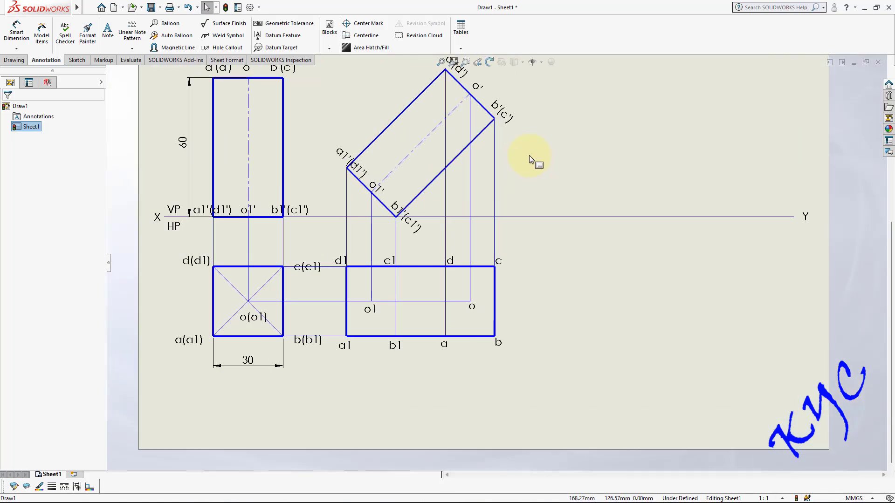
Step: Thicken the inner vertical line a–d of the second top view to show it as a visible edge
scroll(482, 127, "down", 5)
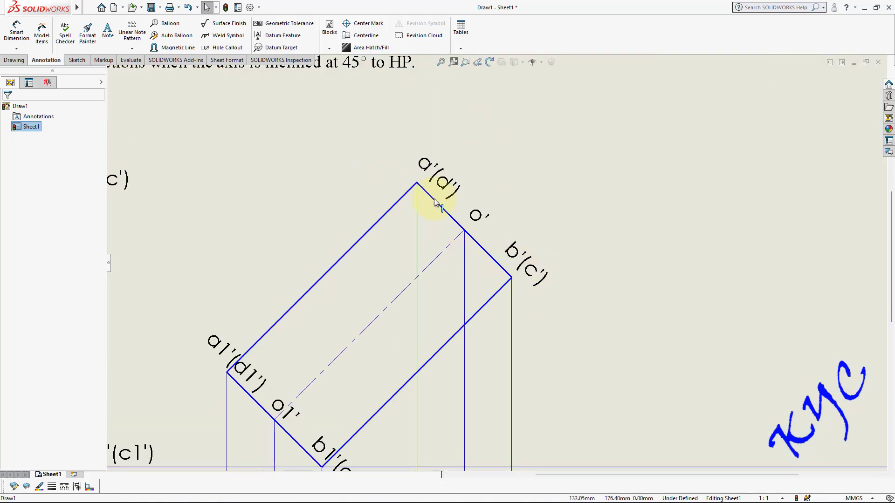
scroll(405, 343, "up", 3)
scroll(410, 369, "down", 3)
scroll(477, 366, "up", 1)
scroll(477, 366, "down", 4)
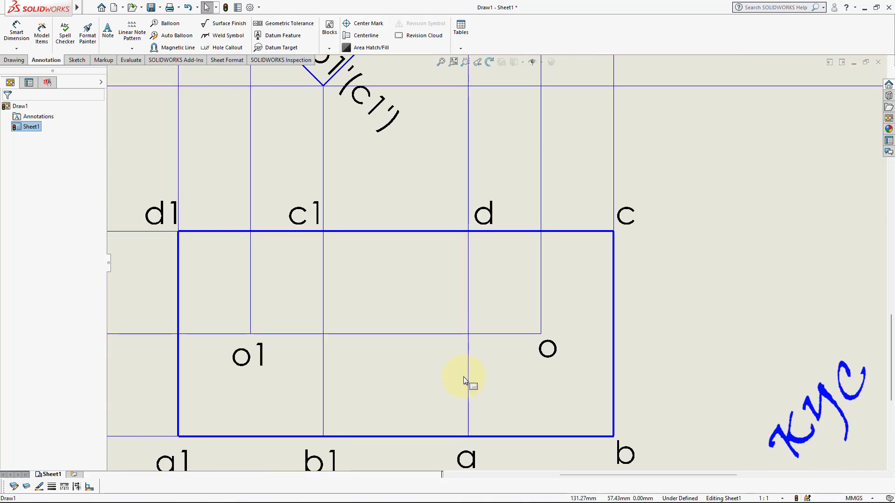
left_click(469, 380)
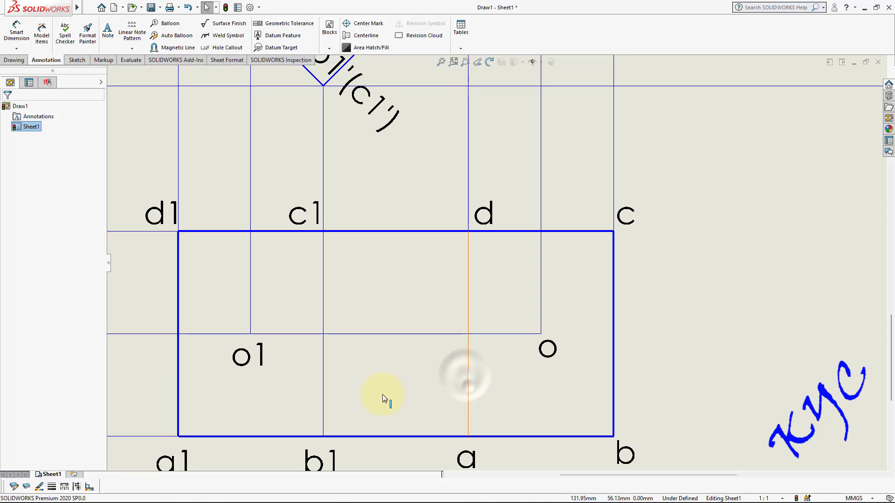
left_click(52, 486)
left_click(89, 436)
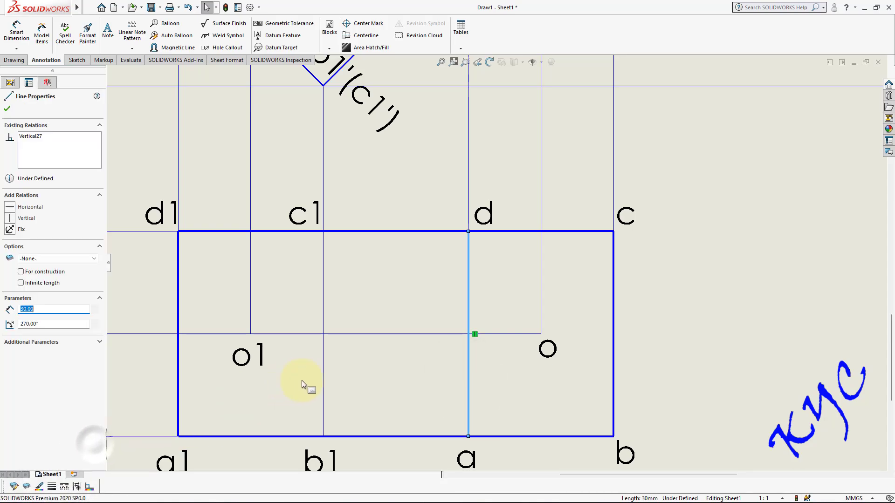
Step: Set the inner vertical line b1–c1 of the second top view to 0.5 mm thickness with the Dashed line style
left_click(325, 381)
left_click(52, 487)
left_click(86, 443)
left_click(65, 486)
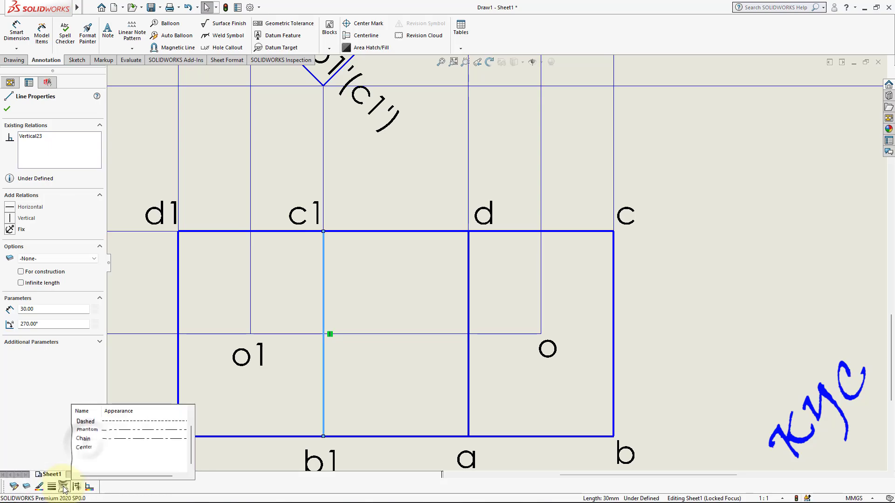
left_click(120, 421)
left_click(682, 322)
Step: Give the axis line o1–o in the second top view a dash-dot line style
key("z")
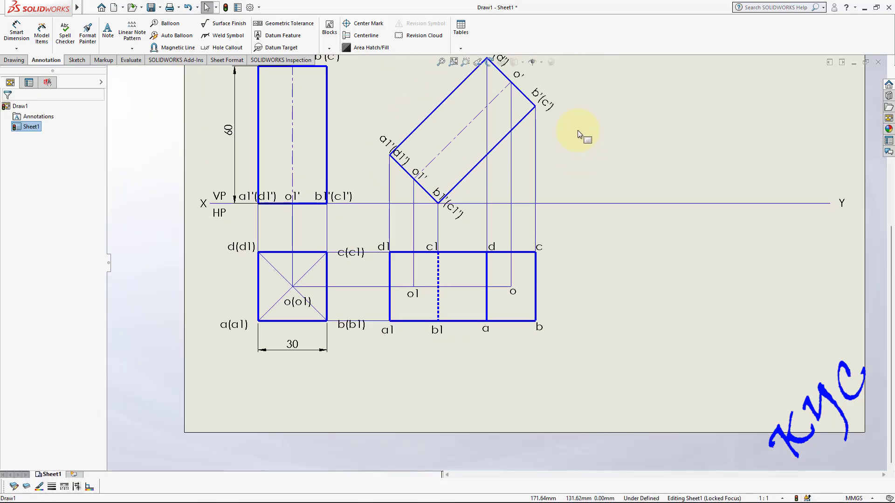
key("f")
scroll(578, 130, "up", 3)
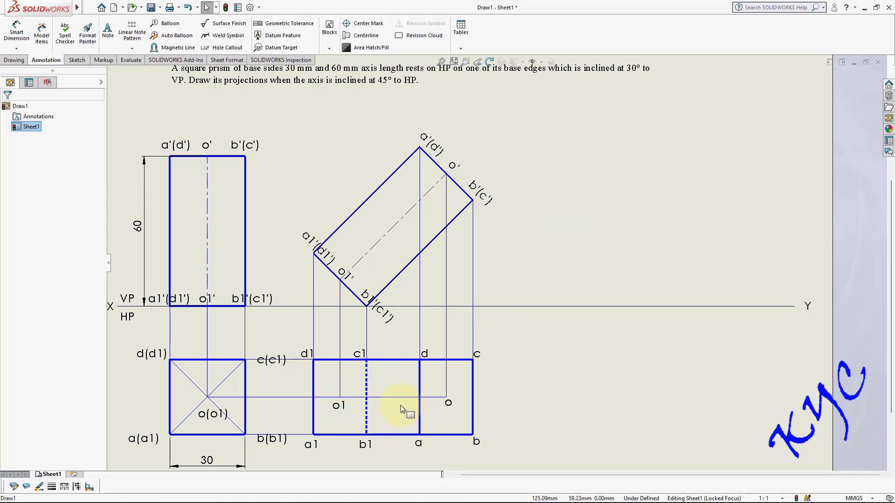
left_click(400, 399)
left_click(65, 486)
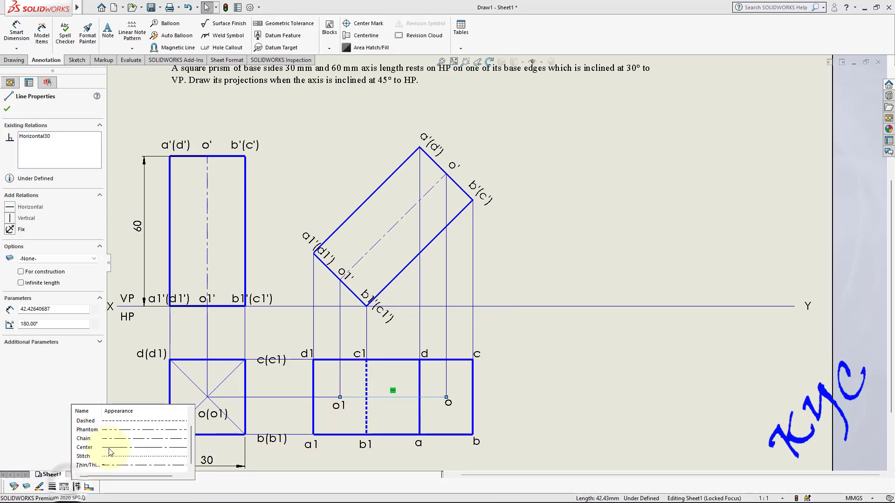
left_click(124, 443)
left_click(584, 364)
key("f")
scroll(599, 248, "up", 2)
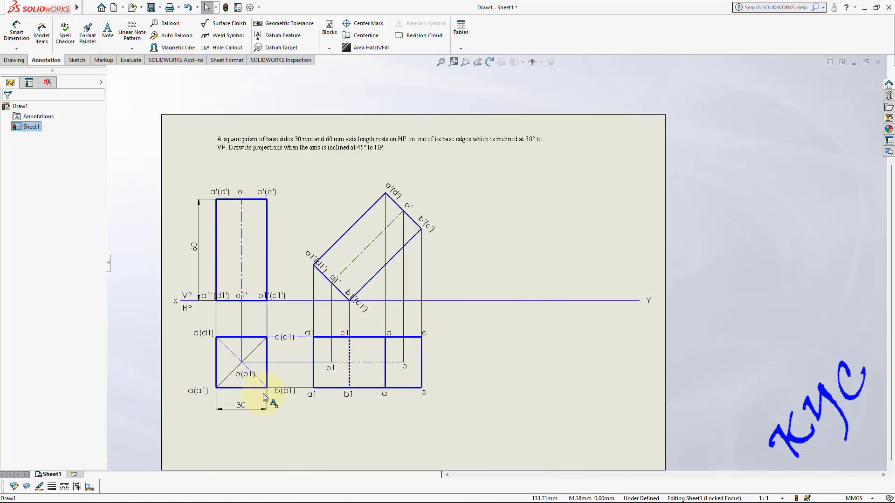
Step: Dimension the angle between the inclined axis o1'–o' of the second front view and the XY line
mouse_move(39, 17)
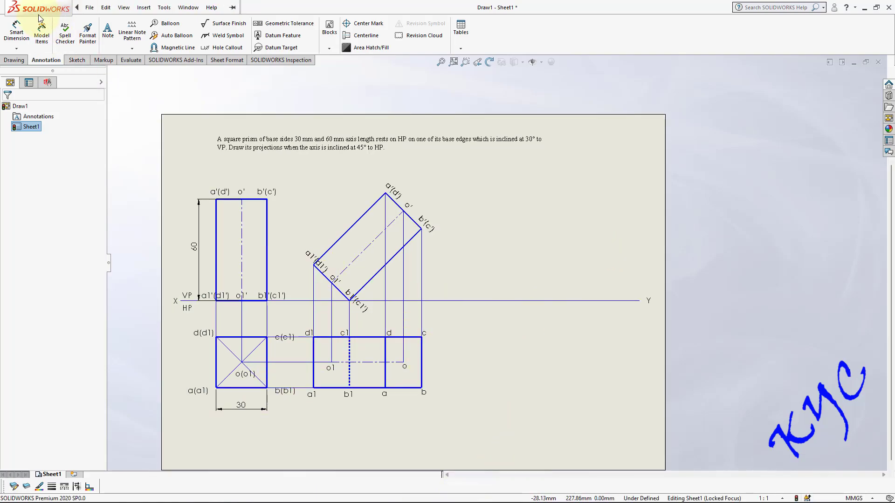
left_click(355, 260)
left_click(380, 301)
left_click(443, 266)
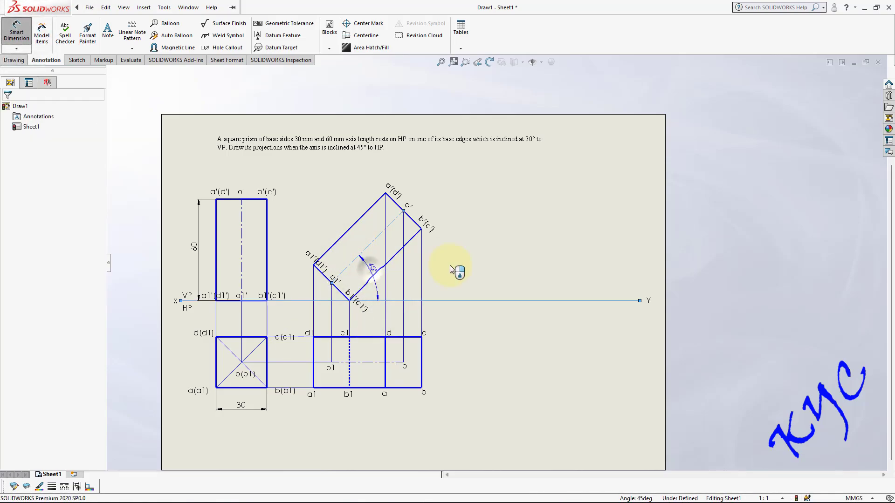
left_click(330, 257)
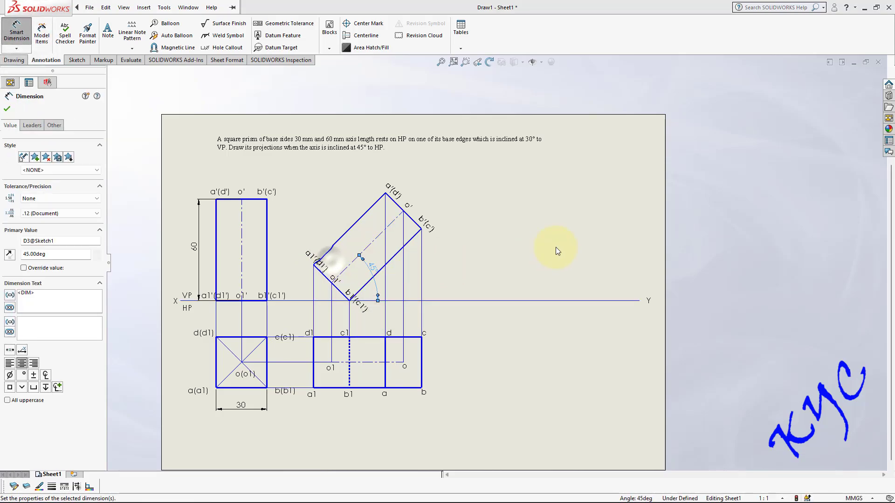
left_click(556, 247)
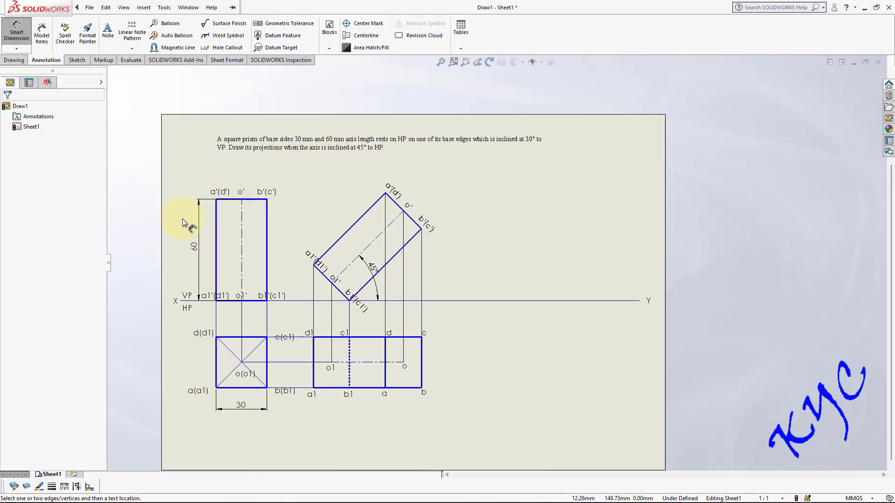
left_click(471, 252)
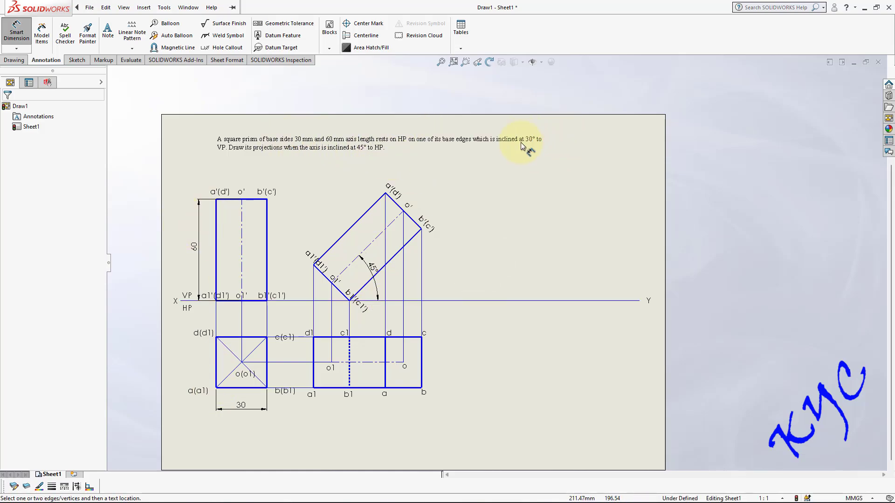
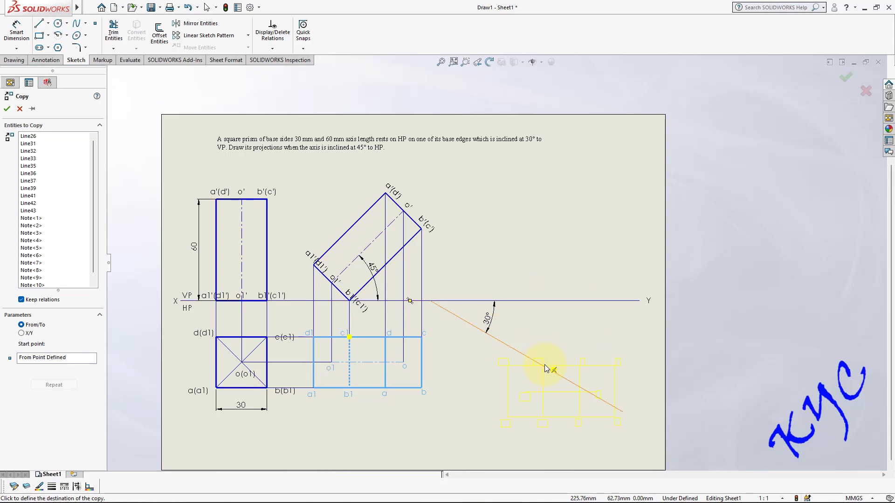
Step: Place the copy of the second top view with c1 on the 30° line and rotate it 60° about c1
left_click(579, 391)
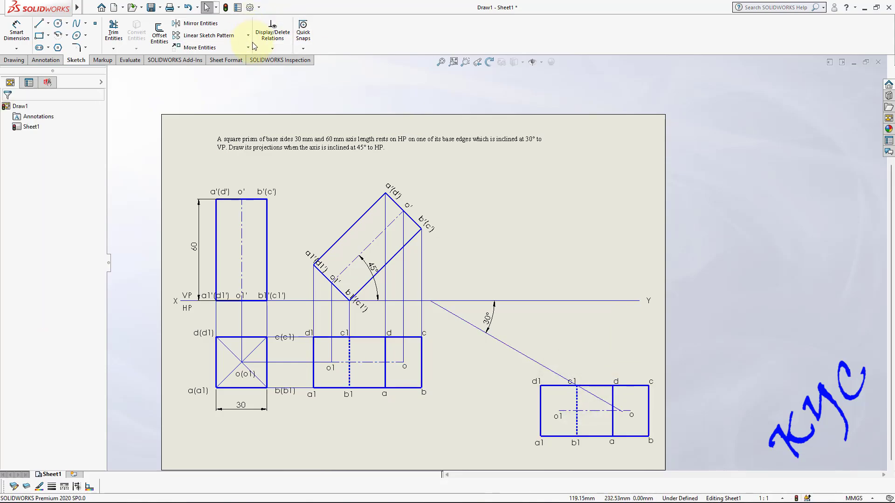
left_click(249, 48)
left_click(205, 83)
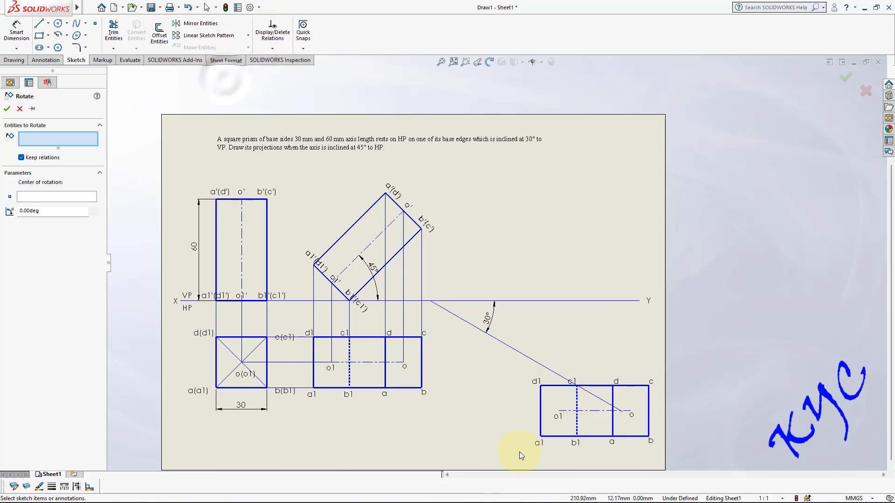
left_click_drag(607, 461, 662, 357)
left_click(622, 423)
left_click(36, 339)
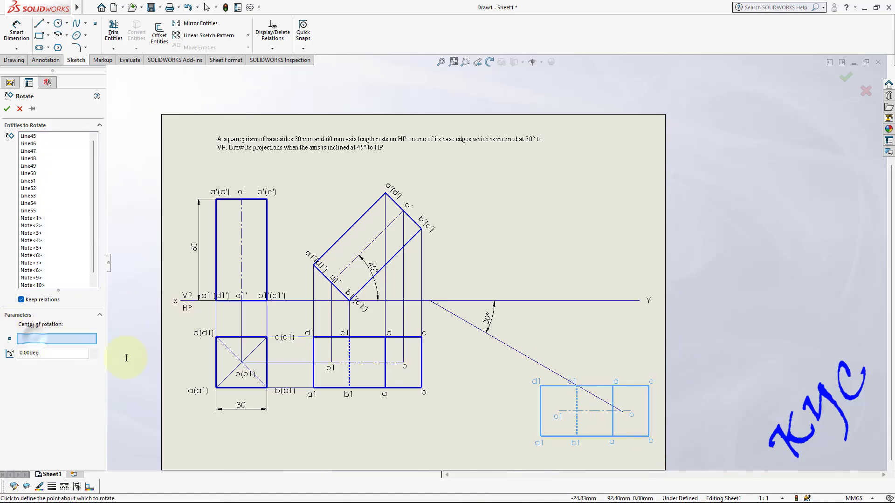
left_click(577, 385)
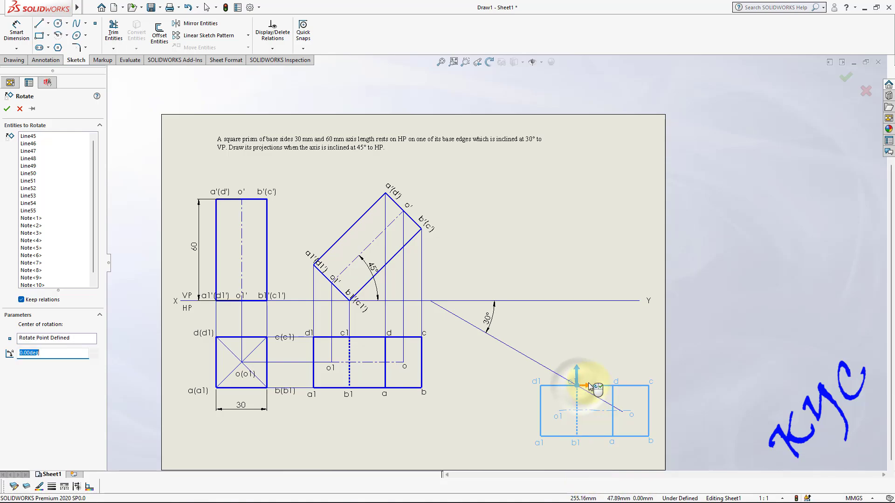
left_click_drag(575, 371, 548, 373)
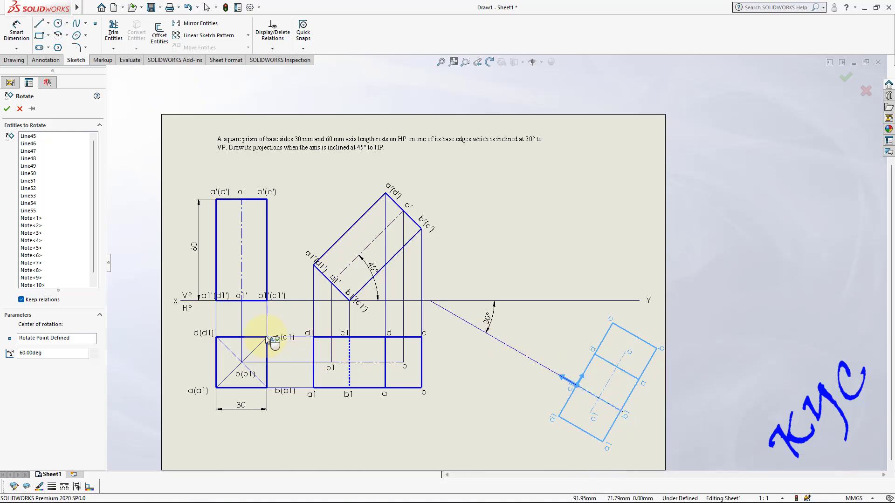
left_click(7, 110)
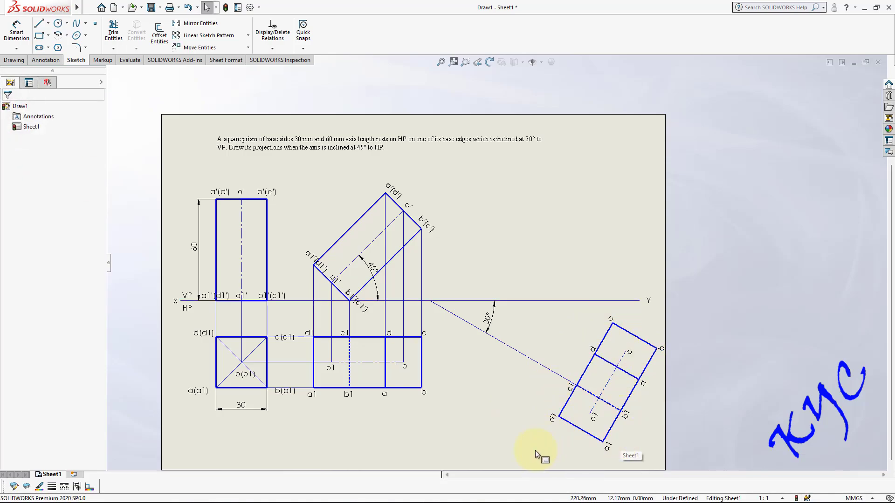
Step: Move the whole rotated top view with its notes by point c1 along the 30° line, closer to the XY line
left_click_drag(535, 451, 667, 311)
left_click(608, 448)
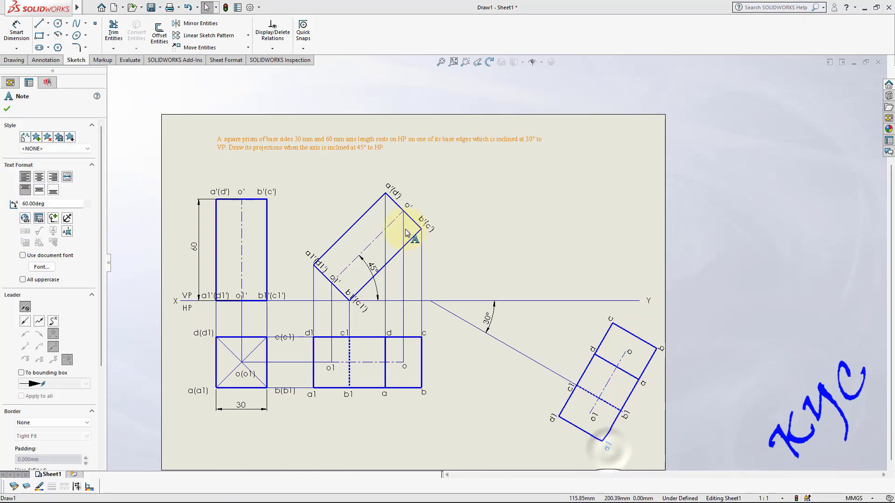
left_click_drag(534, 462, 667, 316)
left_click(231, 47)
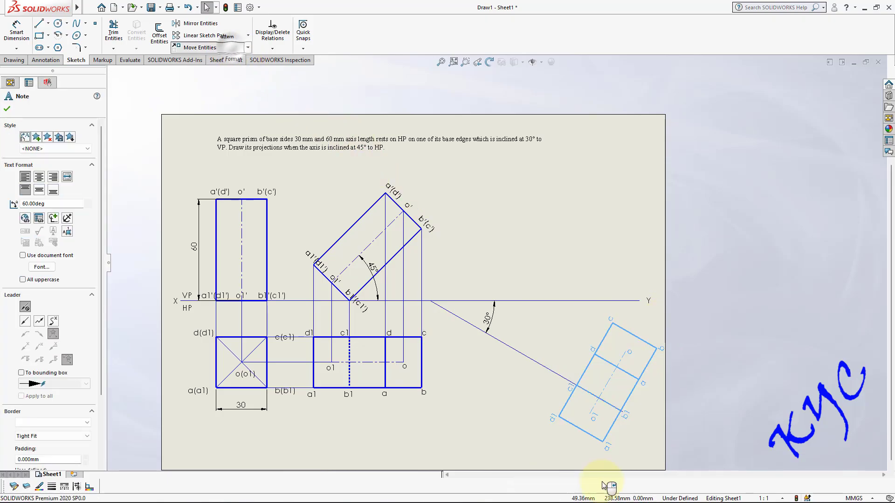
left_click(576, 386)
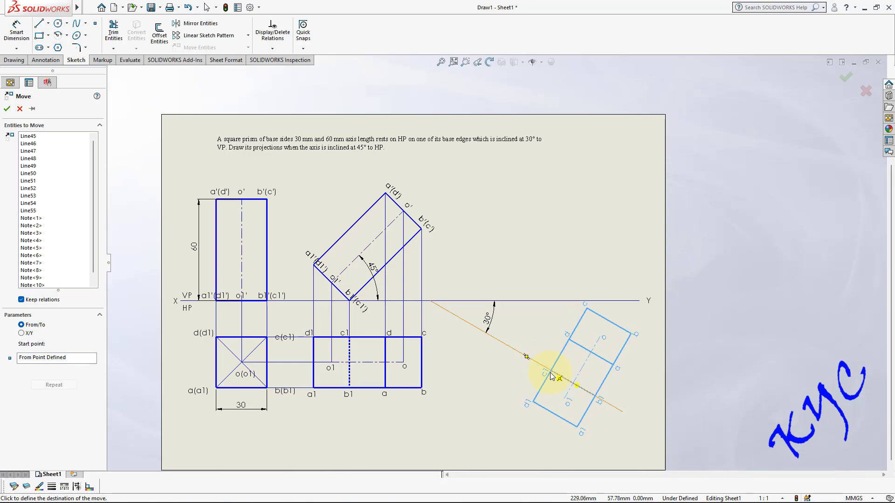
left_click(550, 373)
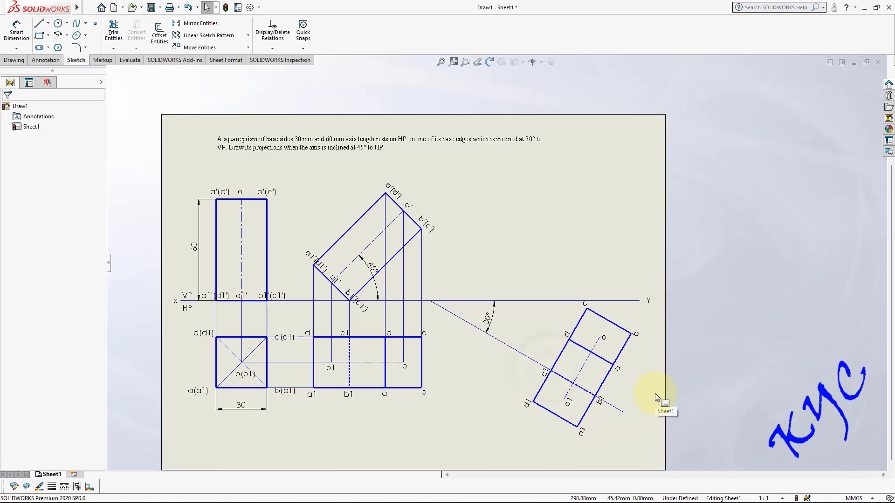
Step: Draw vertical projectors from d1 and a1 of the rotated top view to meet a horizontal projector from a1'(d1') of the tilted front view
scroll(701, 282, "down", 1)
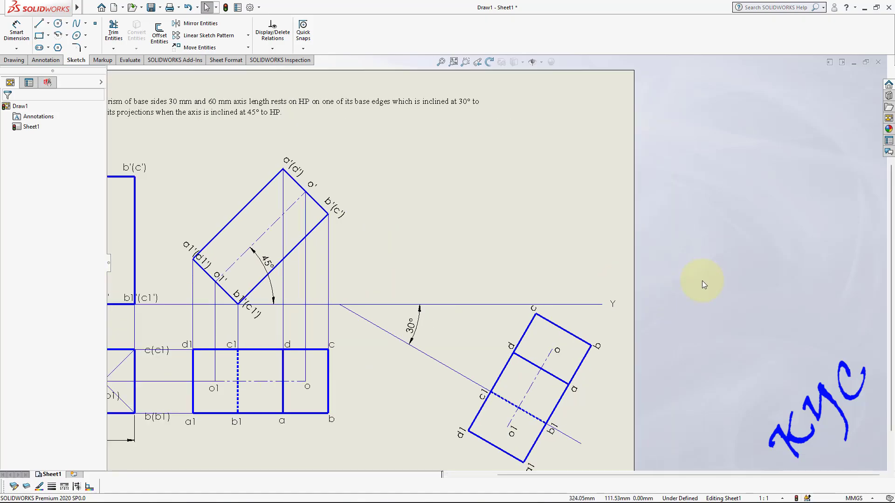
scroll(651, 296, "up", 3)
scroll(583, 291, "down", 1)
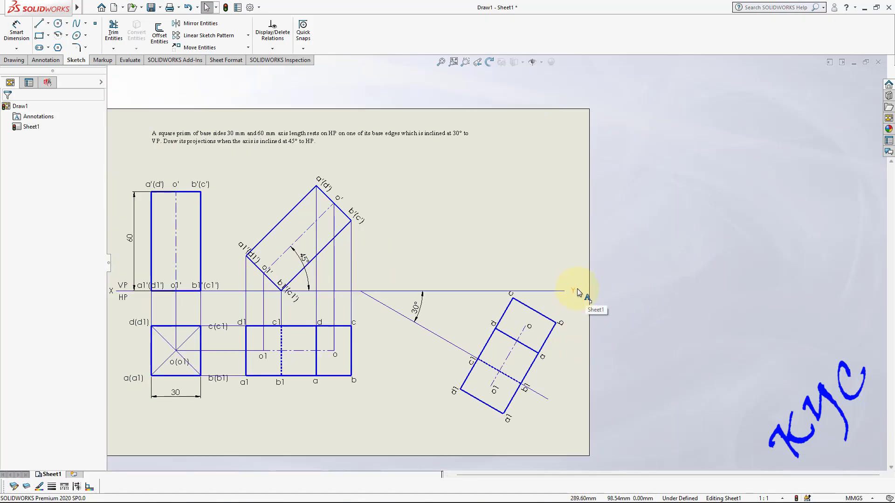
left_click(39, 23)
scroll(529, 256, "down", 1)
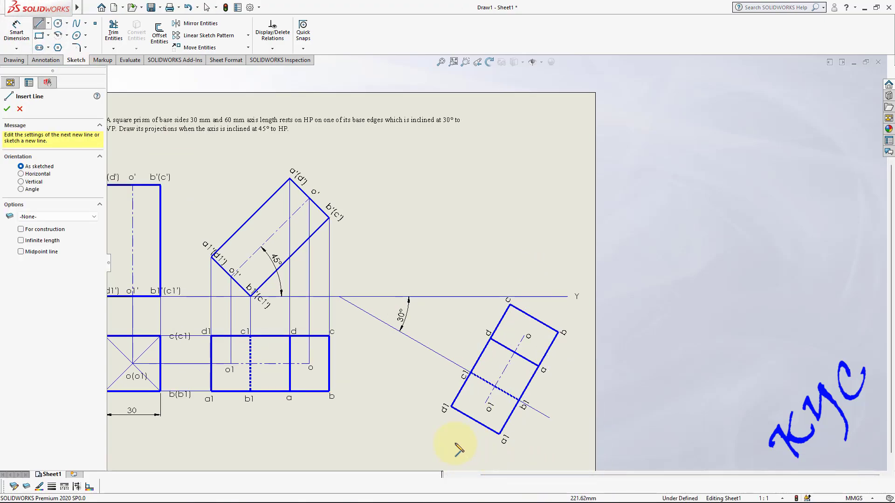
left_click(451, 407)
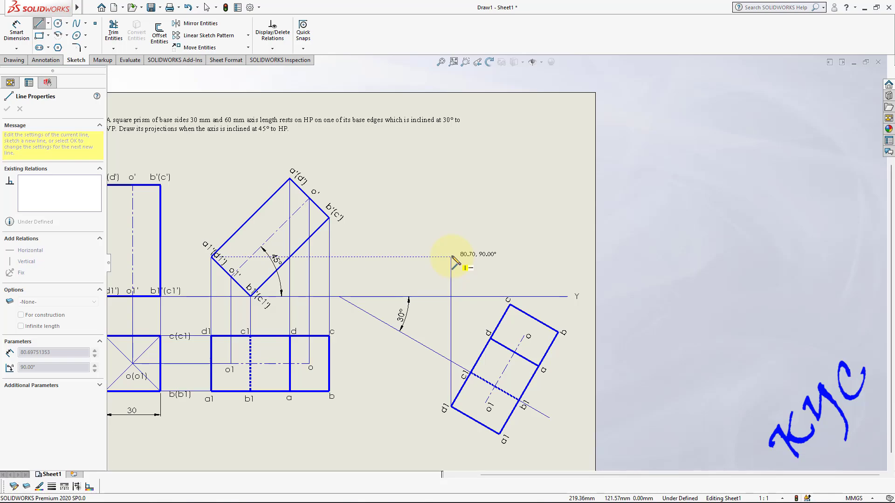
left_click(451, 257)
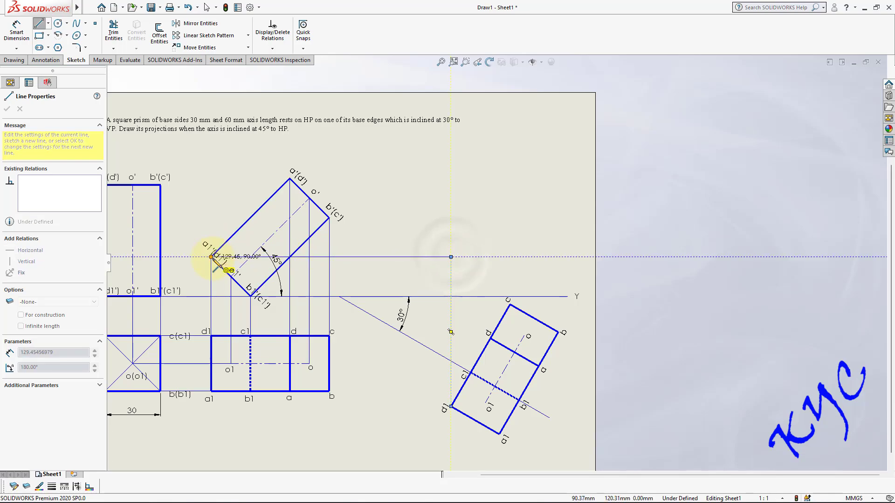
double_click(211, 257)
left_click(500, 434)
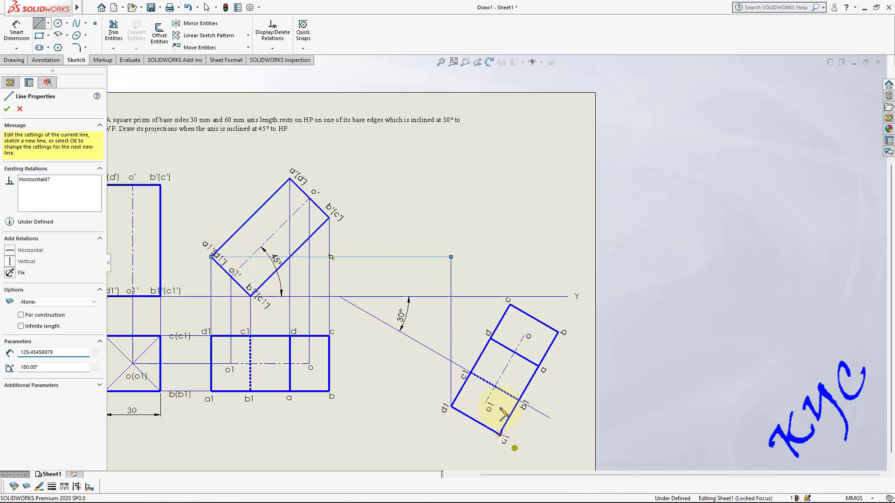
left_click(500, 257)
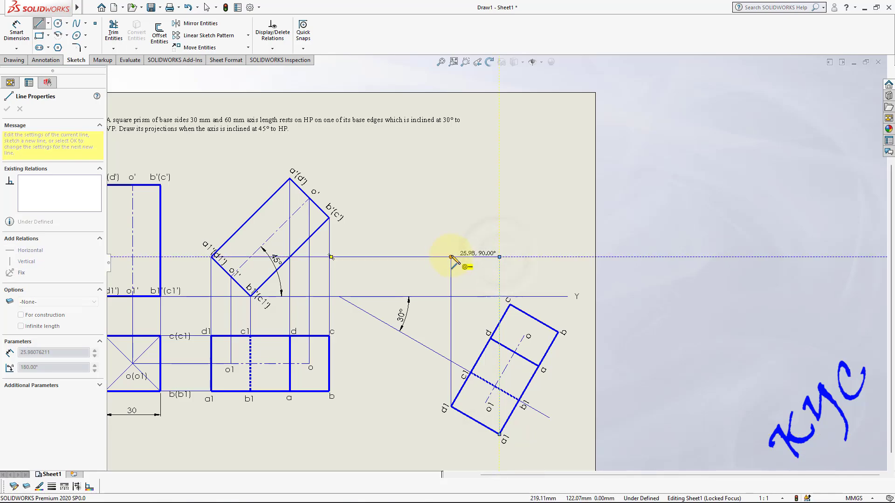
double_click(450, 257)
Step: Draw vertical projectors from c1 and b1 of the rotated top view up to the XY line
left_click(472, 374)
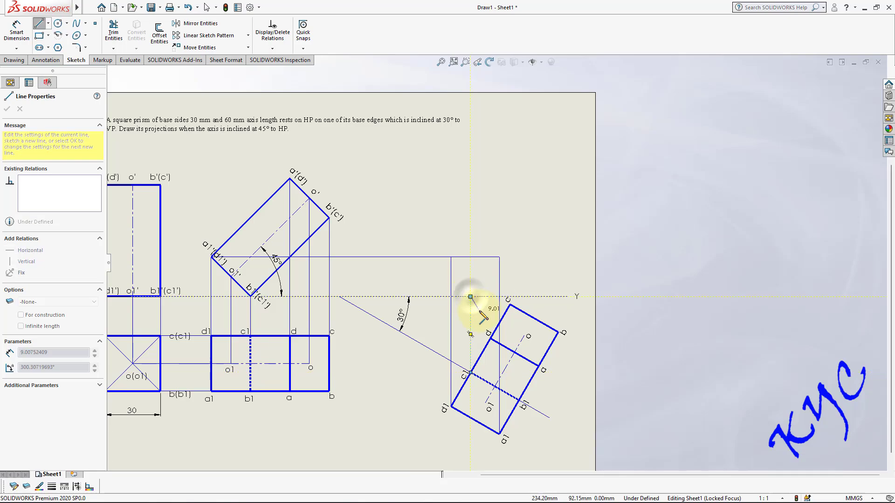
double_click(471, 297)
left_click(519, 400)
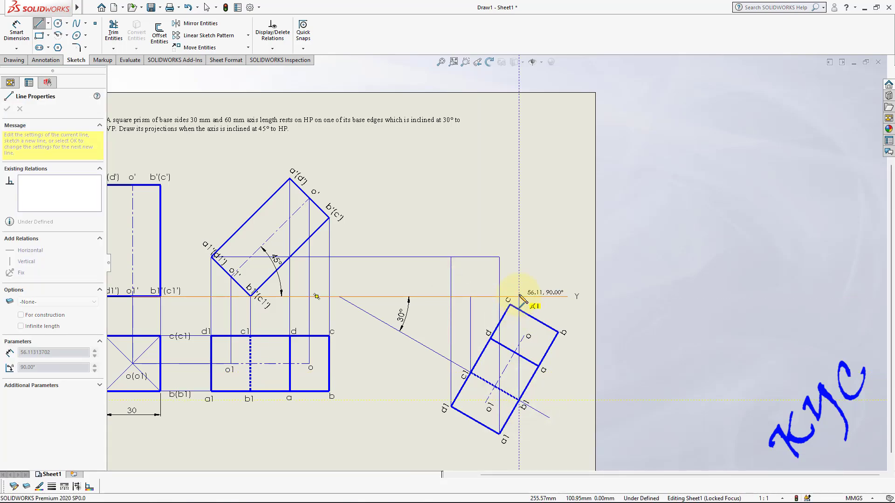
double_click(519, 297)
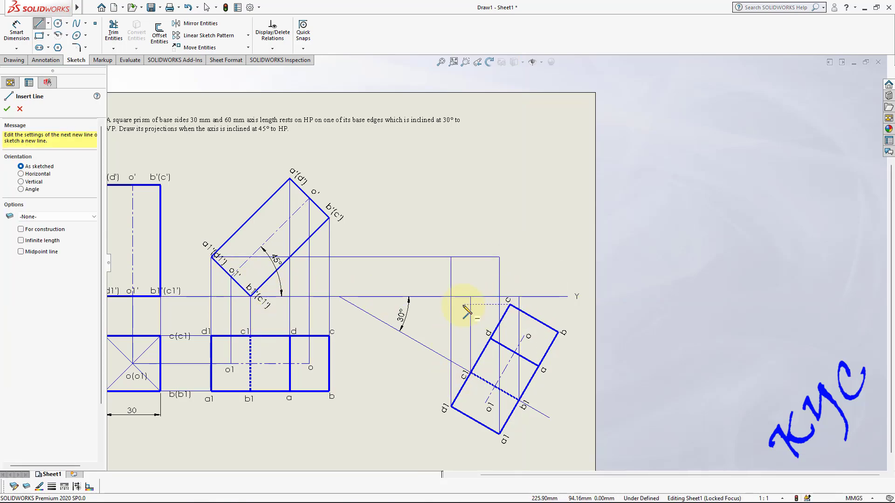
double_click(541, 367)
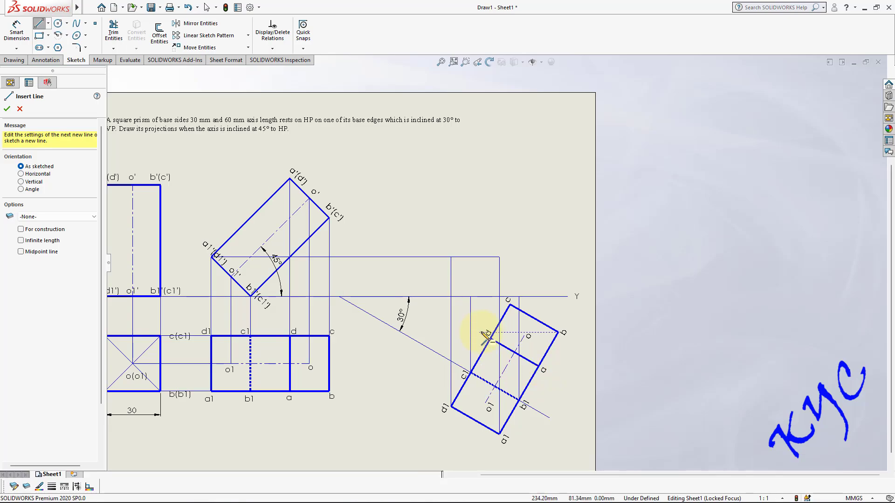
Step: Draw vertical projectors from d and a of the rotated top view to meet a horizontal projector from a'(d') of the tilted front view
left_click(490, 339)
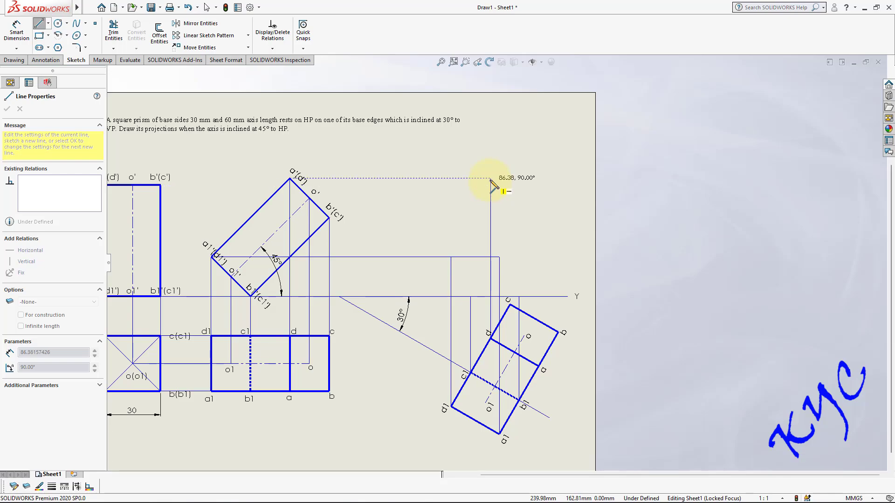
left_click(490, 178)
left_click(290, 178)
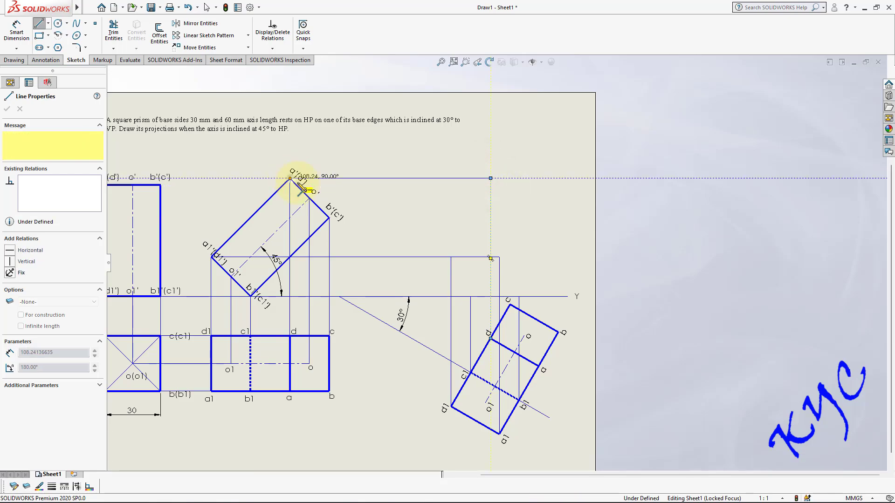
left_click(539, 366)
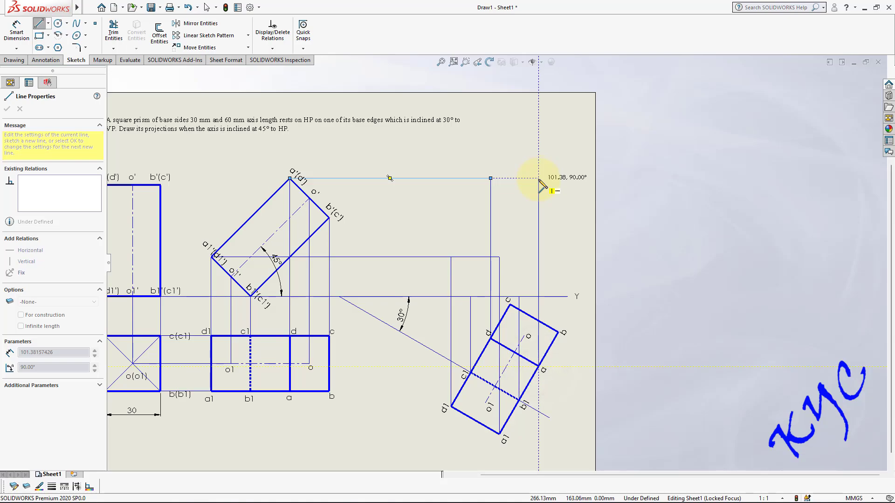
left_click(539, 178)
left_click(490, 178)
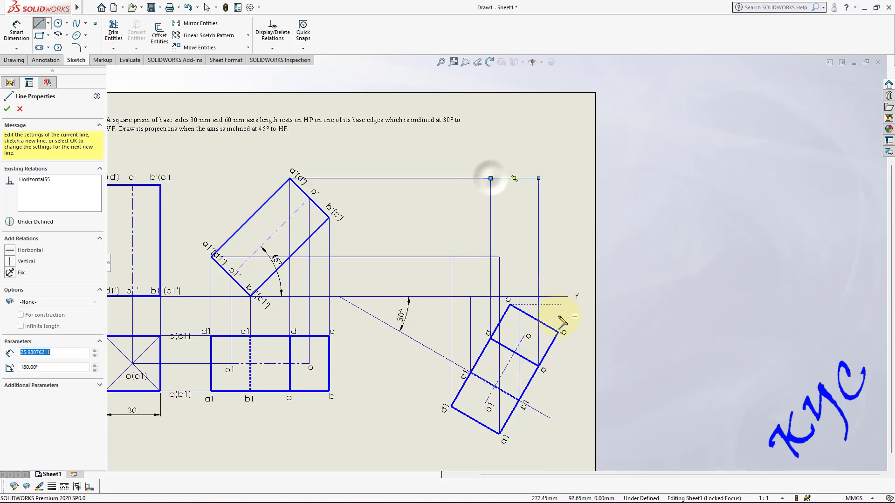
Step: Draw vertical projectors from c and b of the rotated top view to meet a horizontal projector from b'(c') of the tilted front view
left_click(510, 305)
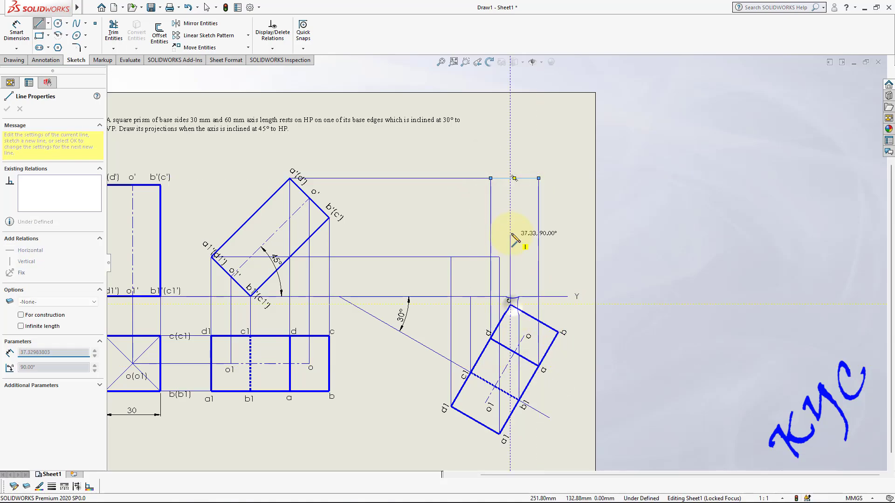
left_click(510, 217)
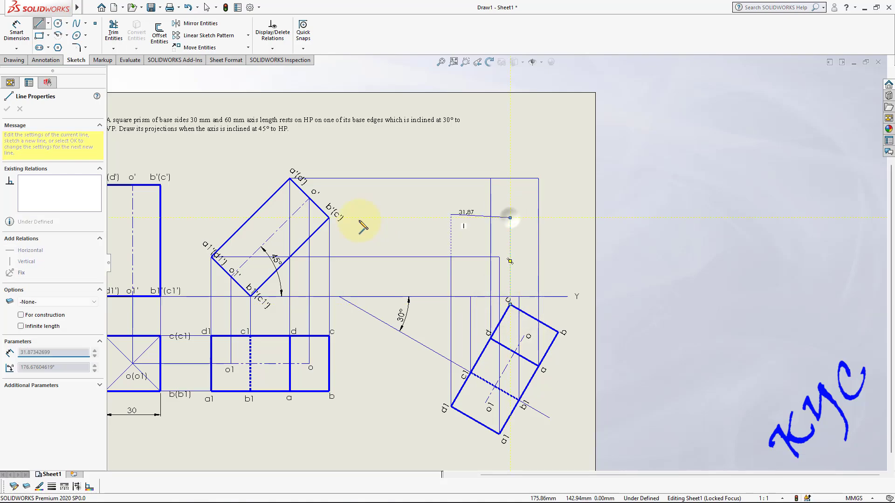
left_click(329, 218)
left_click(559, 333)
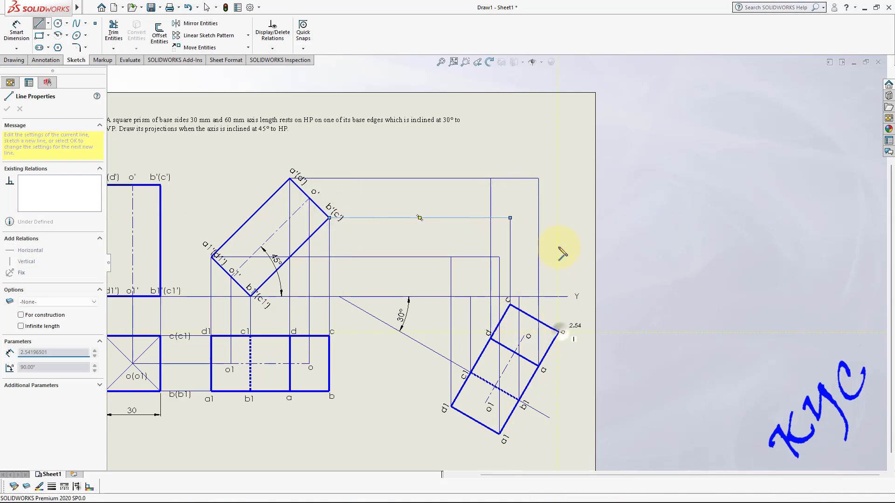
left_click(558, 217)
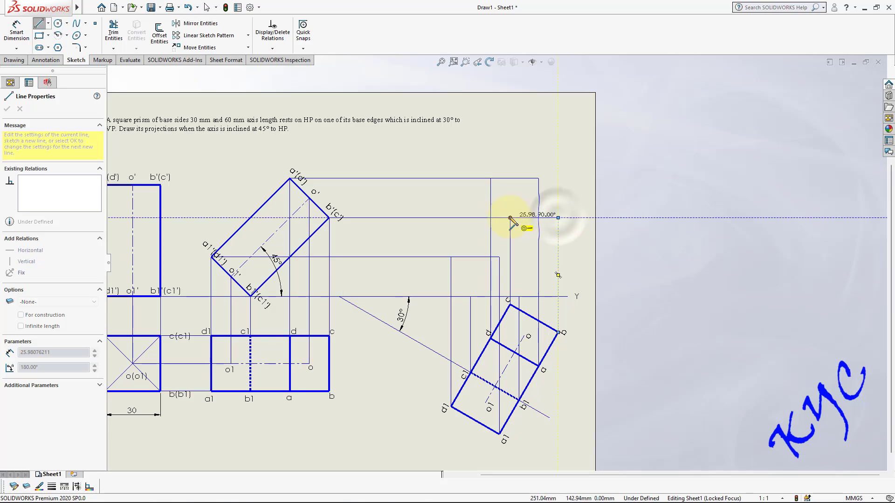
left_click(510, 218)
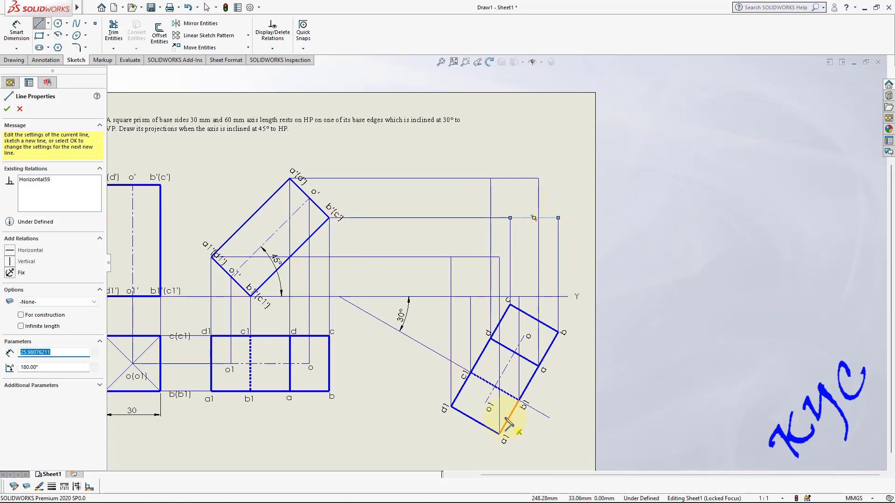
Step: Draw vertical projectors from axis ends o1 and o of the rotated top view to meet horizontal projectors from o1' and o'
left_click(486, 403)
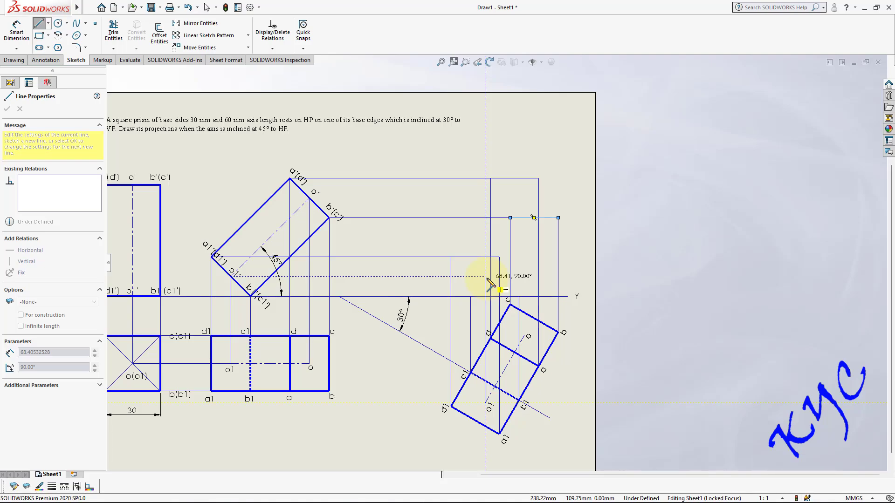
left_click(485, 276)
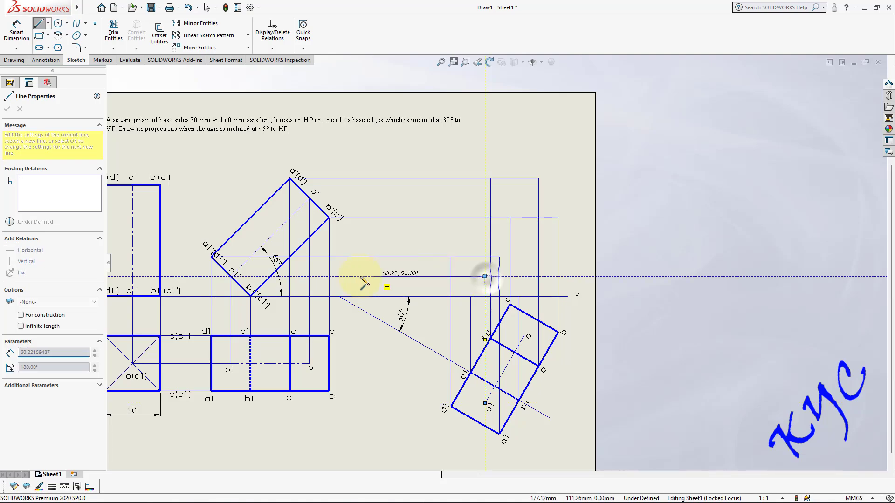
double_click(231, 276)
left_click(524, 344)
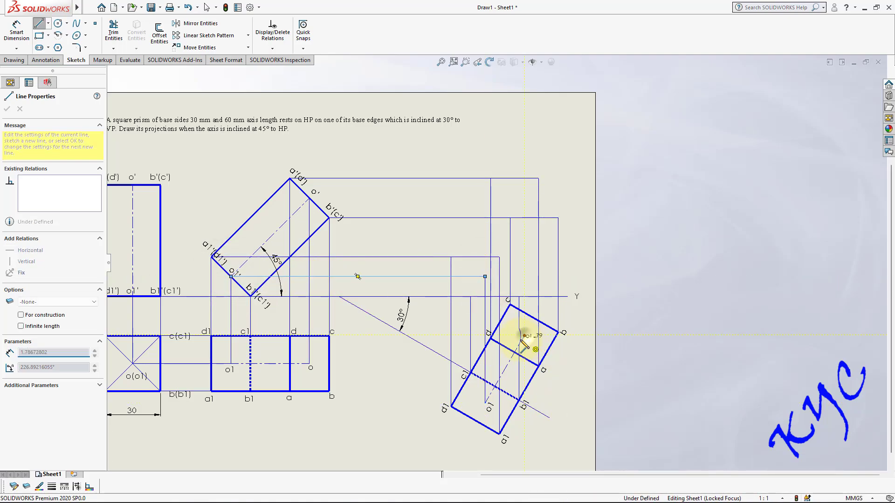
left_click(524, 198)
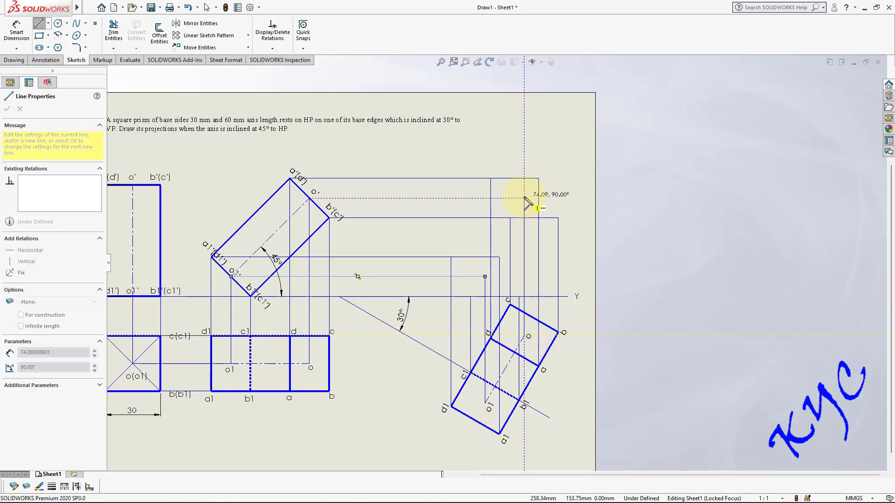
double_click(309, 198)
key("Escape")
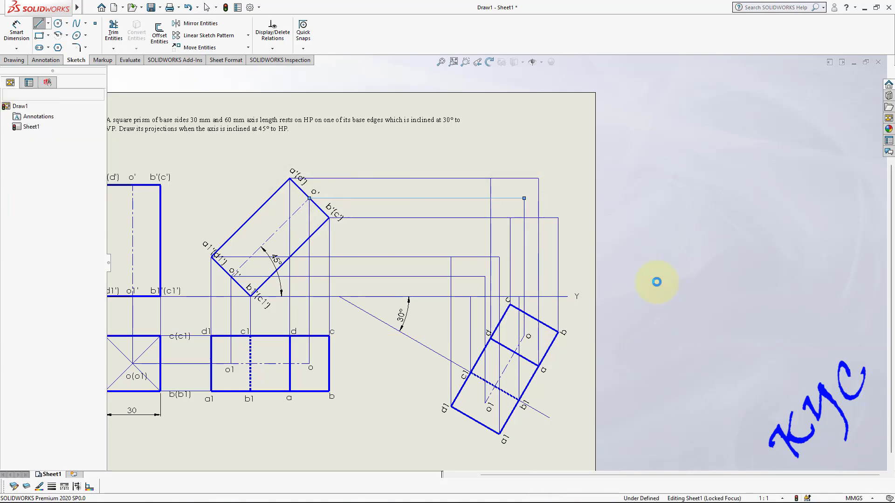
Step: Add notes a1' and b1' at the projected points of a1 and b1 in the final front view
scroll(555, 181, "up", 2)
scroll(558, 197, "down", 2)
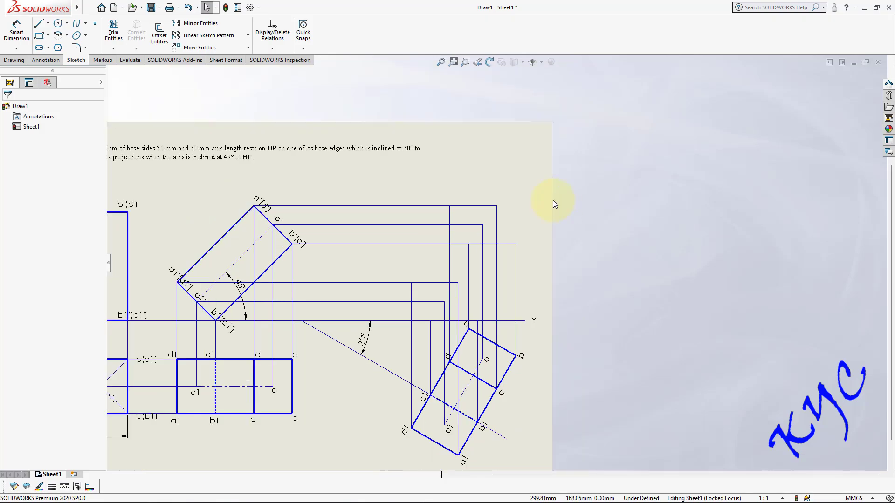
left_click(46, 60)
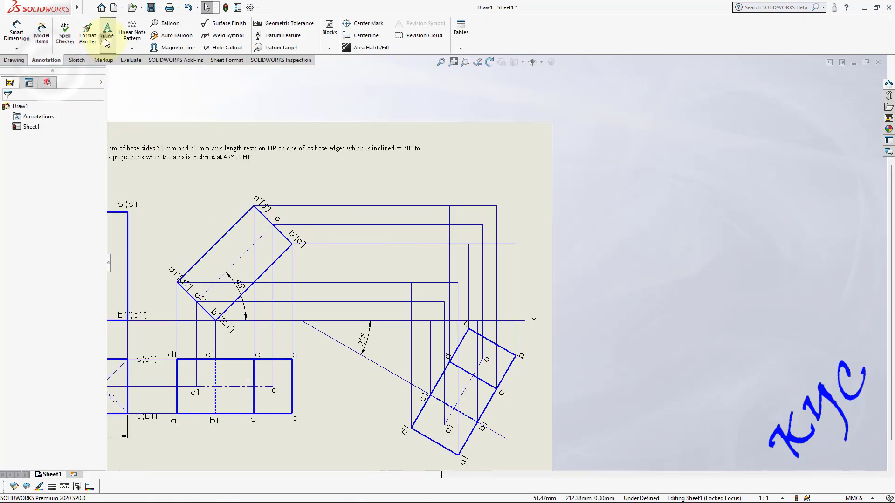
left_click(108, 30)
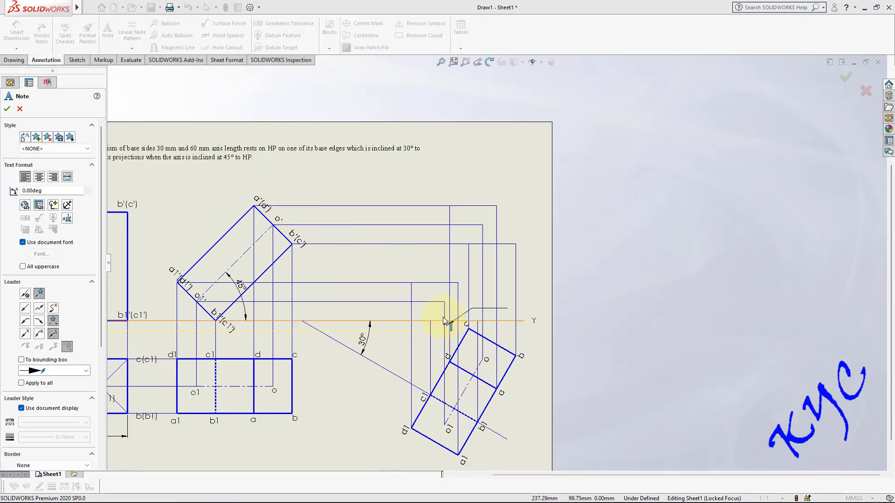
left_click(459, 276)
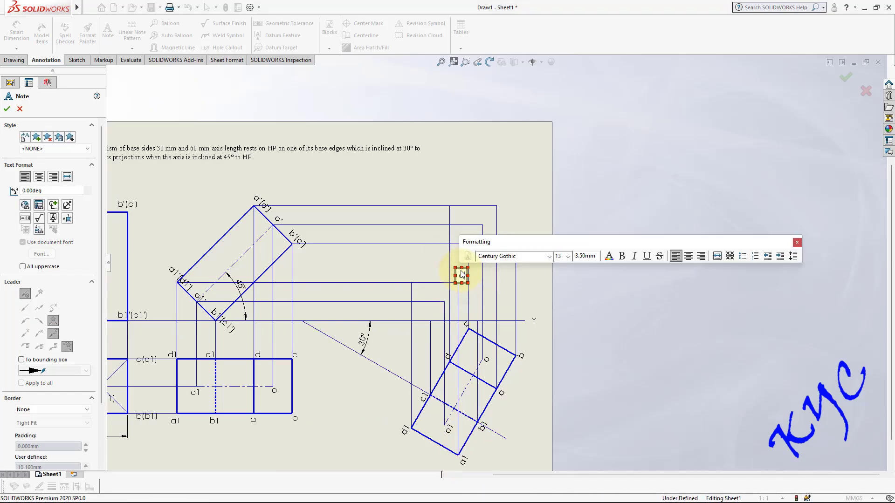
type("a1'")
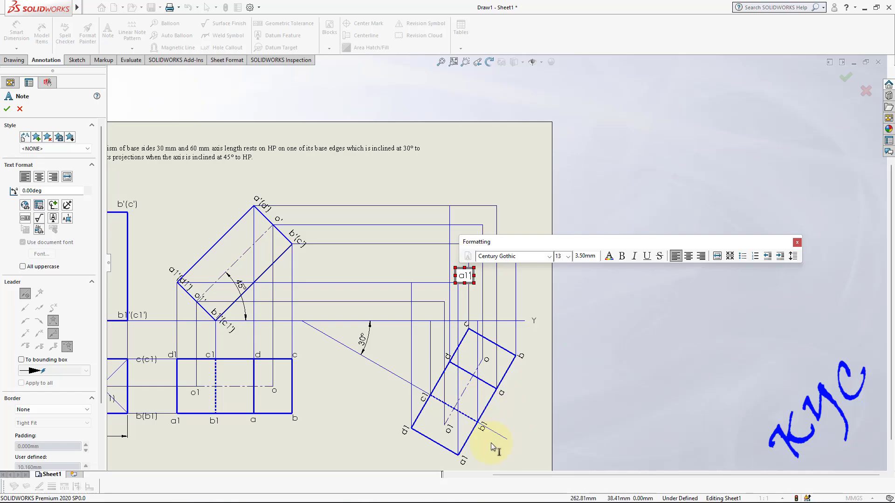
left_click(479, 309)
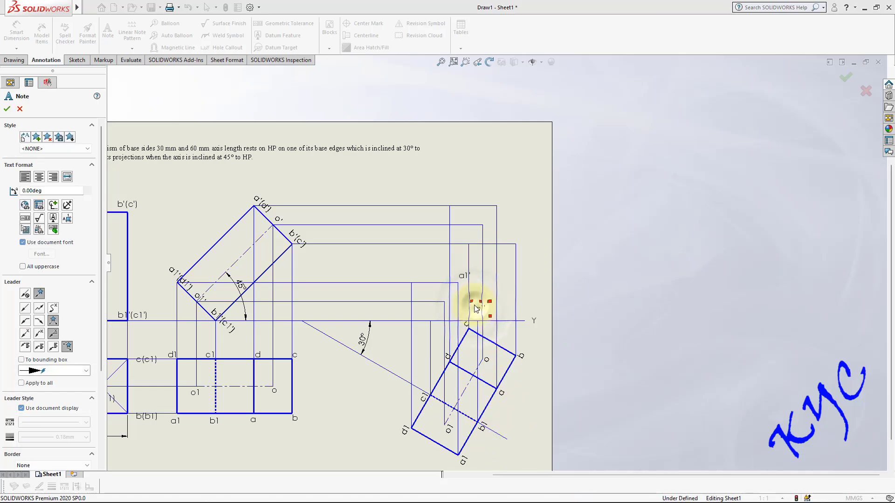
type("b1'")
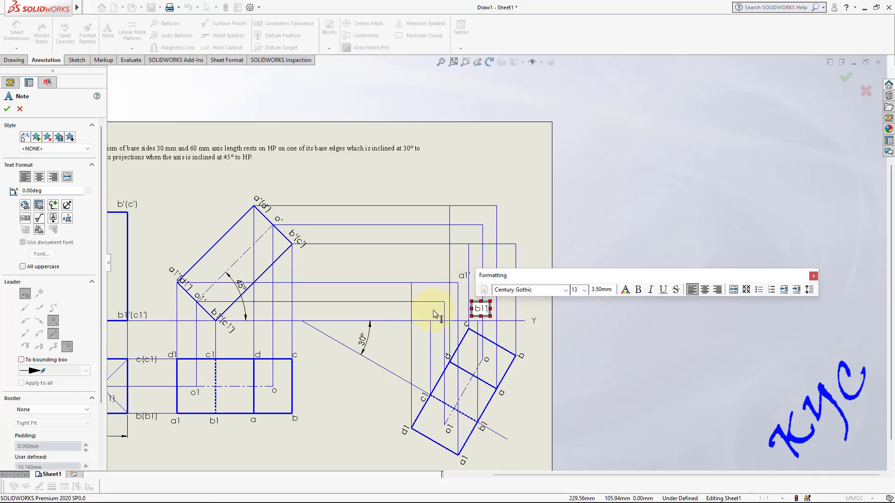
Step: Add notes c1', d1' and o1' at the corresponding projector ends of the final front view
left_click(424, 312)
type("c1'")
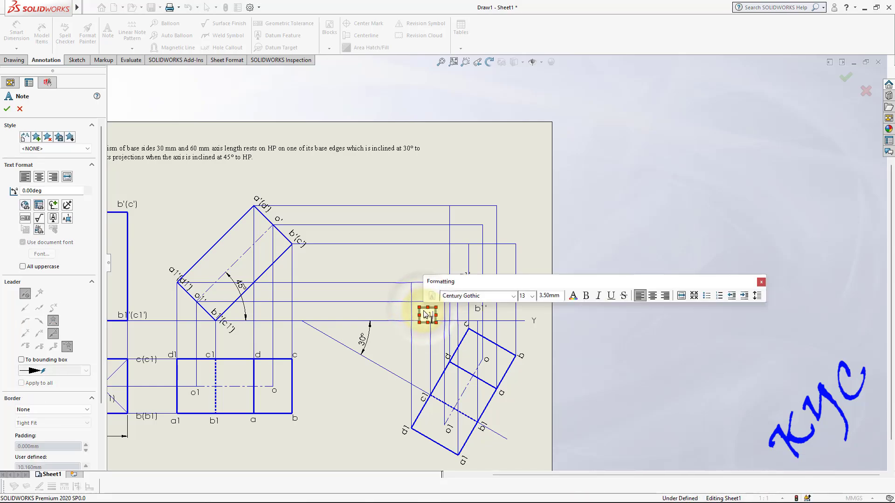
left_click(403, 275)
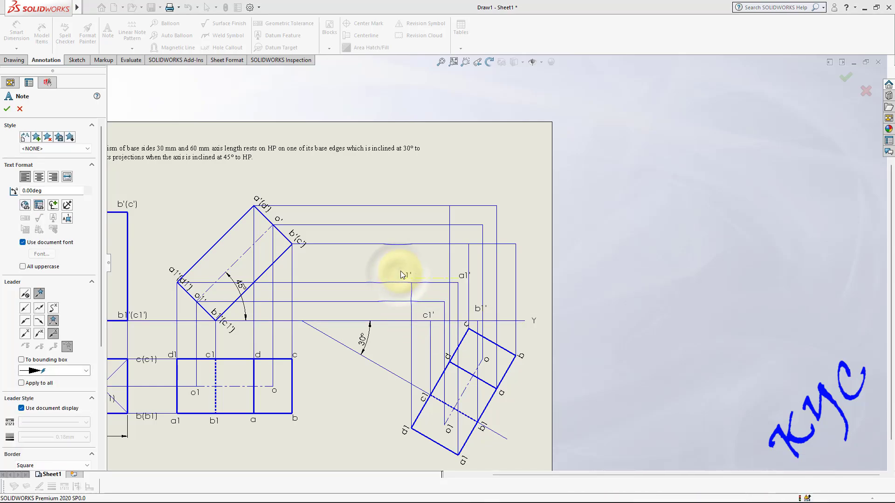
type("d1'")
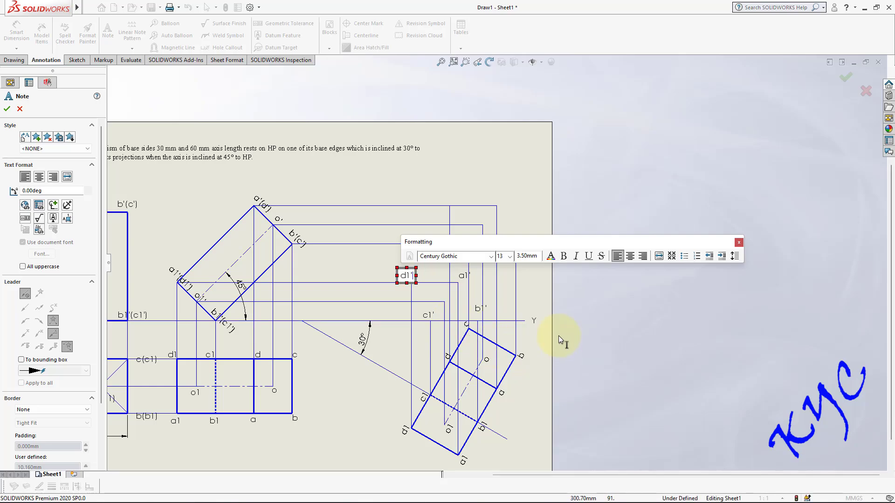
left_click(436, 293)
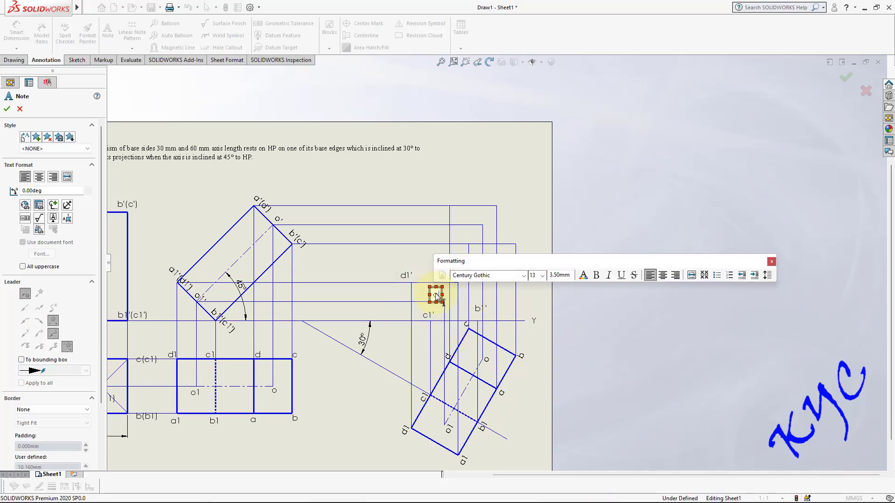
type("o1'")
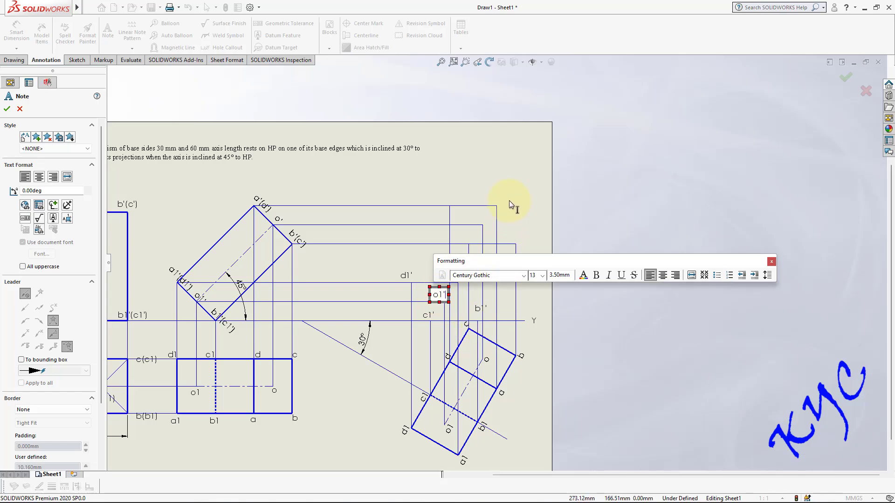
Step: Label the upper projector intersections of the final front view with notes a', b', c', d' and o'
left_click(512, 200)
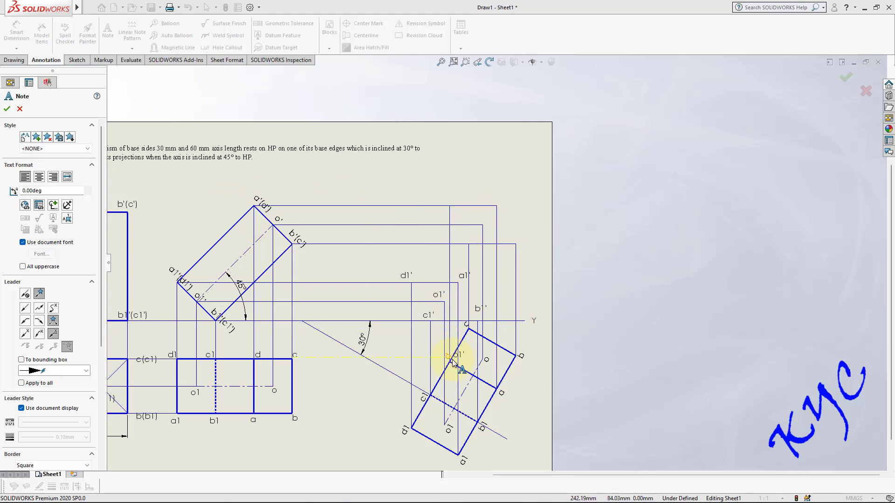
left_click(498, 192)
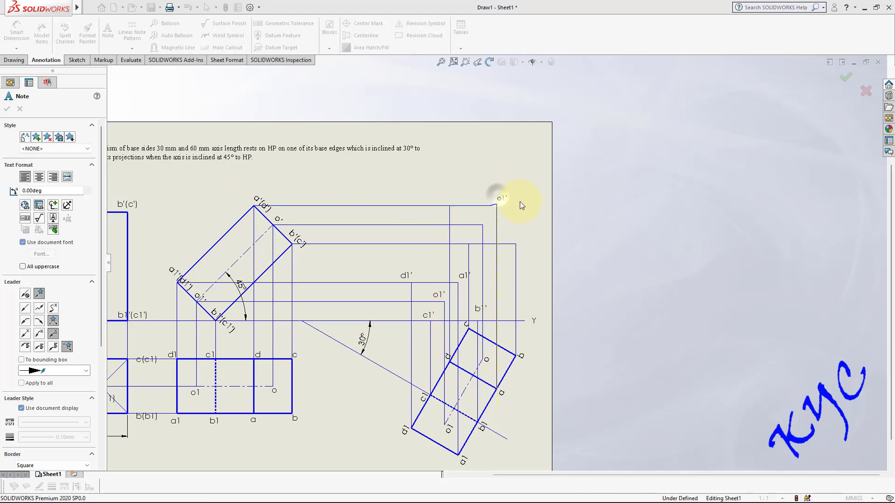
type("a")
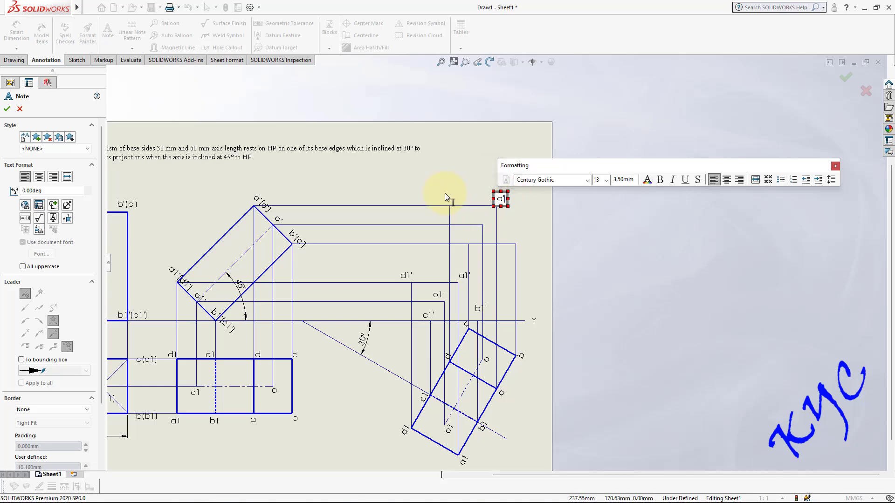
type("'")
left_click(445, 193)
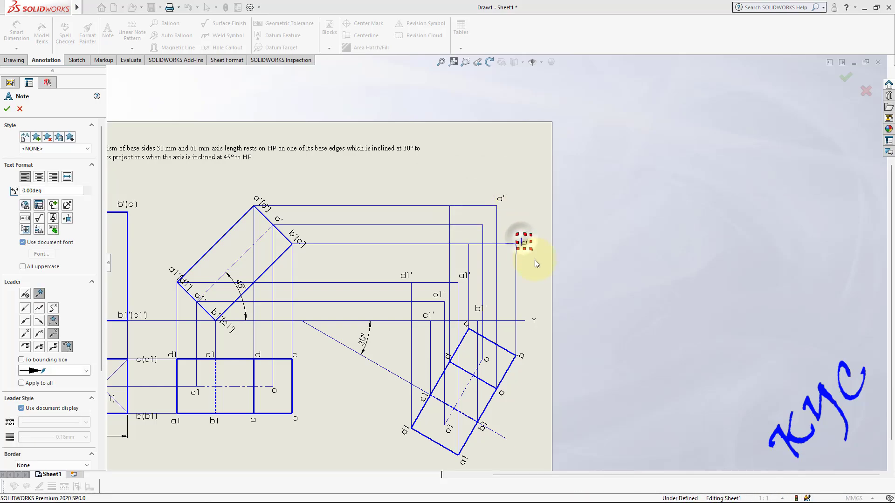
left_click(459, 234)
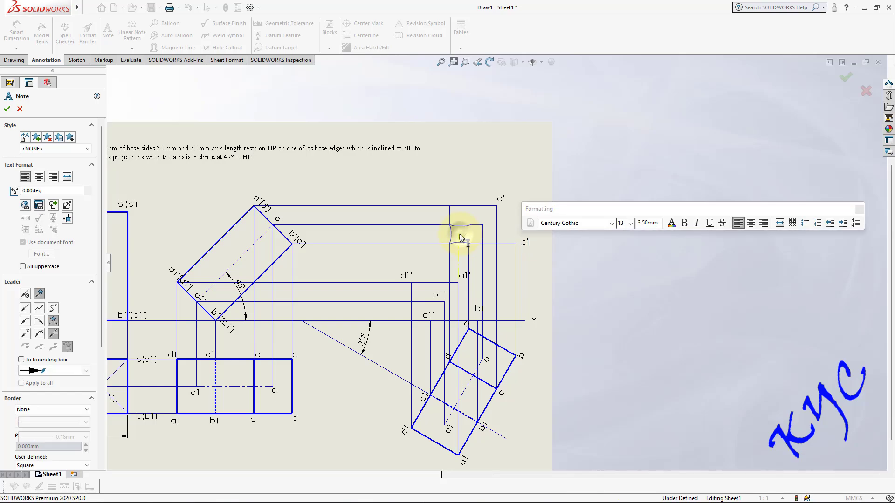
left_click(442, 195)
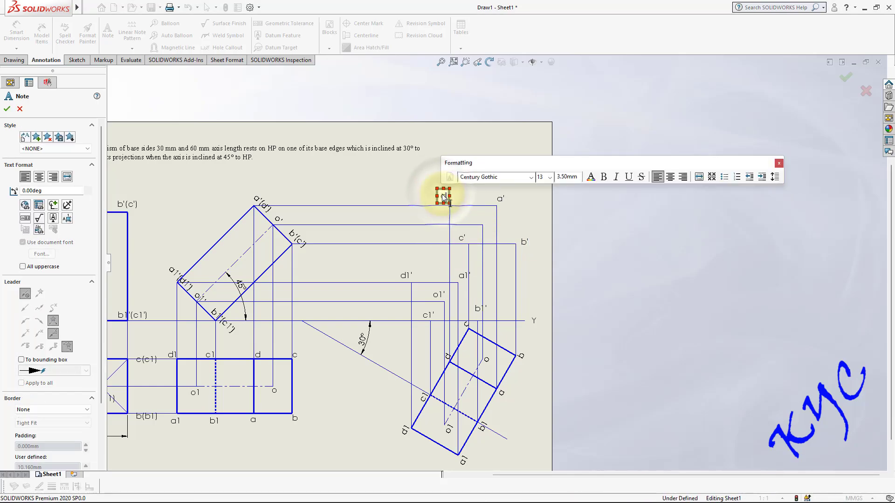
type("d'")
left_click(473, 216)
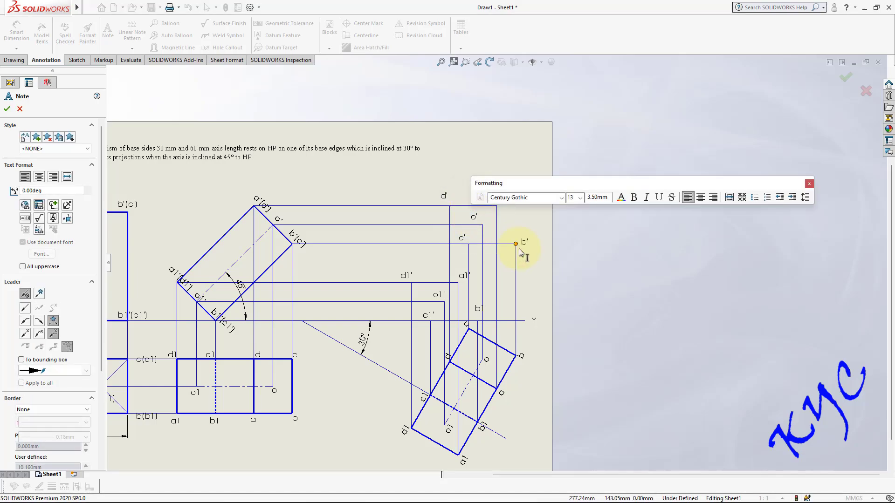
key("Escape")
Step: Reposition the notes c1', b1', o1', a1' and d1' close to their projected points
scroll(501, 281, "down", 6)
scroll(382, 359, "down", 2)
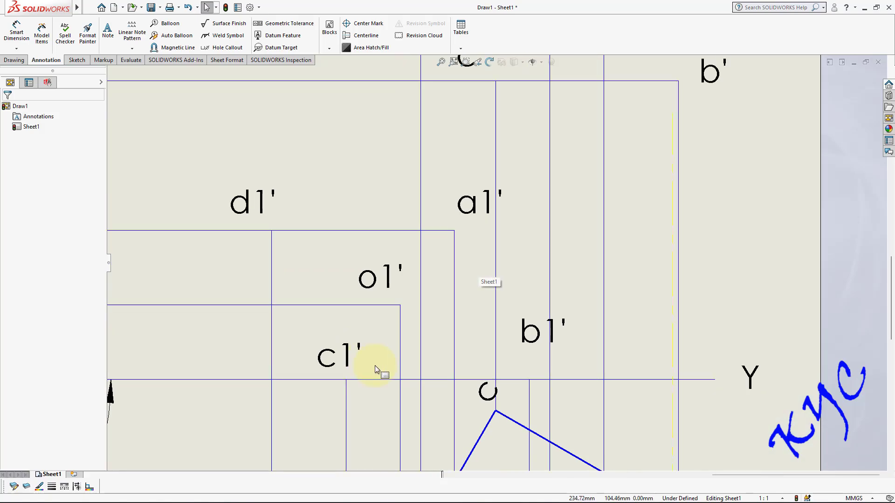
left_click(323, 362)
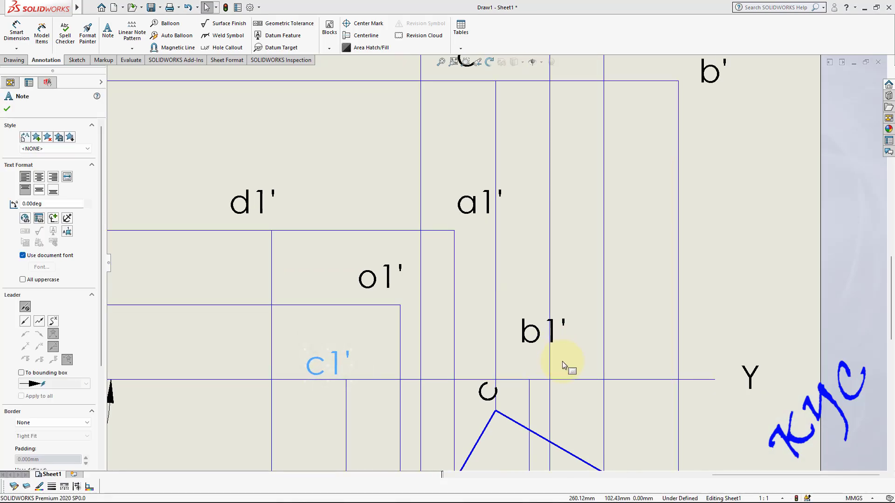
left_click_drag(546, 342, 559, 374)
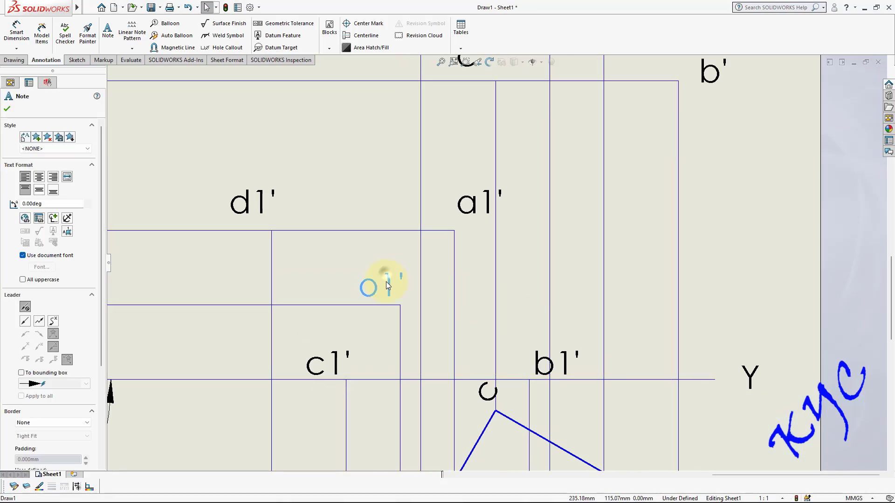
left_click_drag(480, 213, 476, 221)
left_click_drag(279, 205, 288, 214)
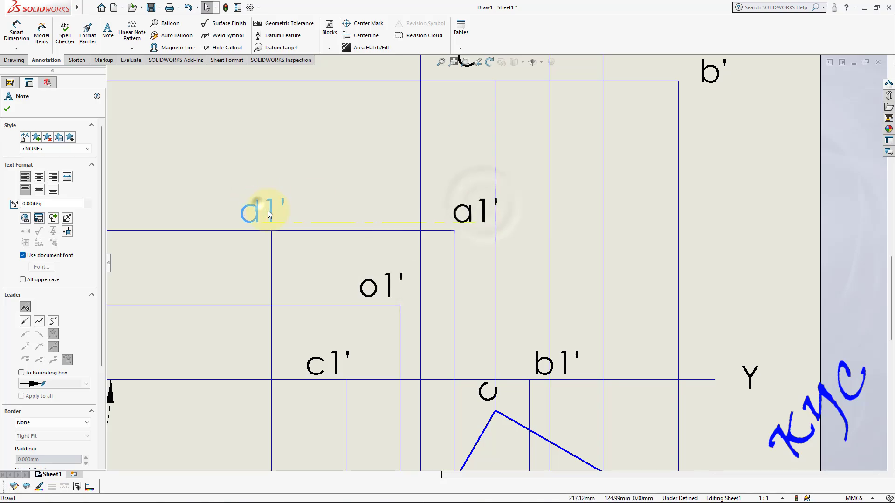
Step: Reposition the notes b', c', o', a' and d' close to their projected points in the final front view
scroll(525, 154, "down", 3)
scroll(544, 136, "up", 5)
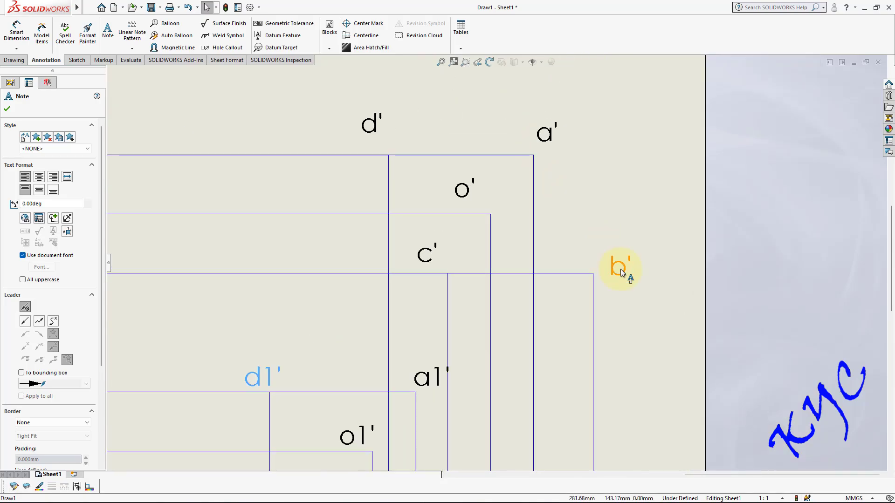
left_click_drag(620, 269, 591, 264)
left_click_drag(418, 252, 425, 292)
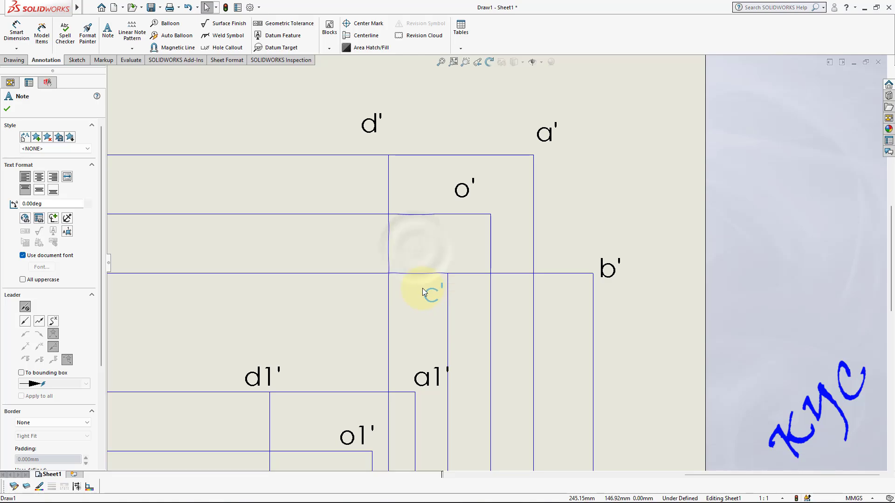
left_click_drag(472, 200, 476, 204)
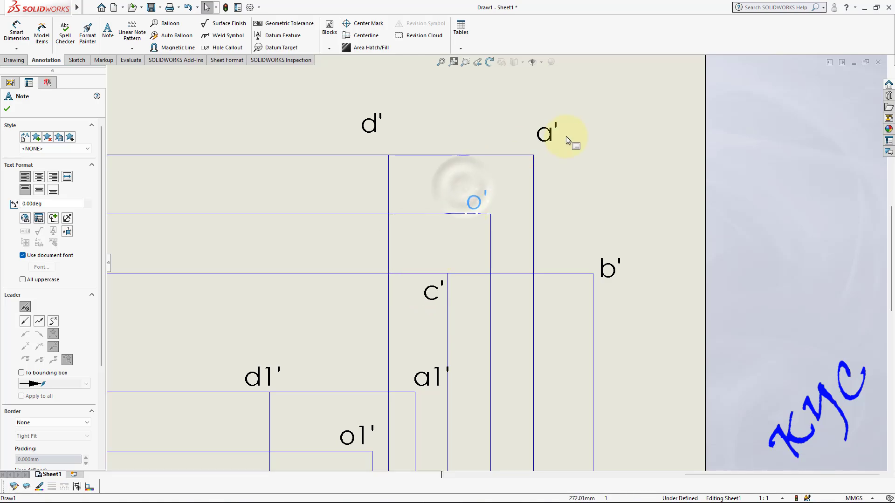
left_click_drag(550, 135, 553, 148)
left_click_drag(374, 127, 384, 141)
Step: Sketch the closed outline of the final front view with lines through b1', b', a', d', d1', c1' and back to b1'
scroll(547, 225, "down", 3)
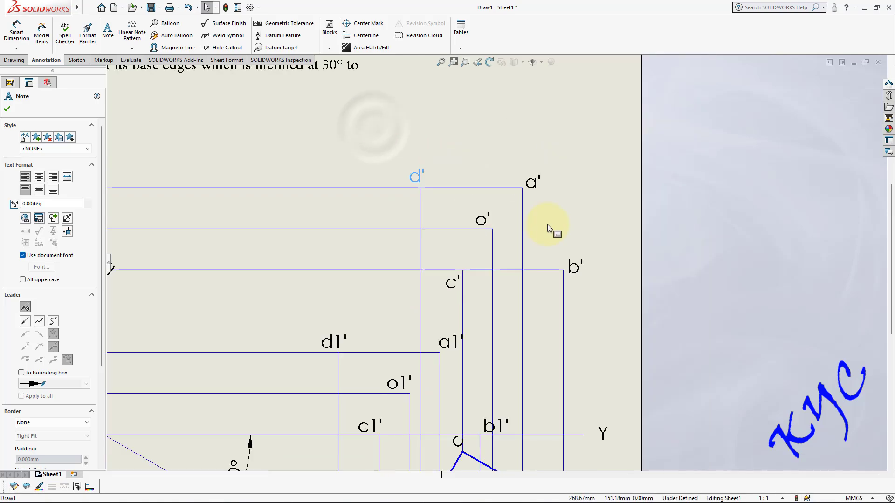
left_click(77, 60)
left_click(39, 23)
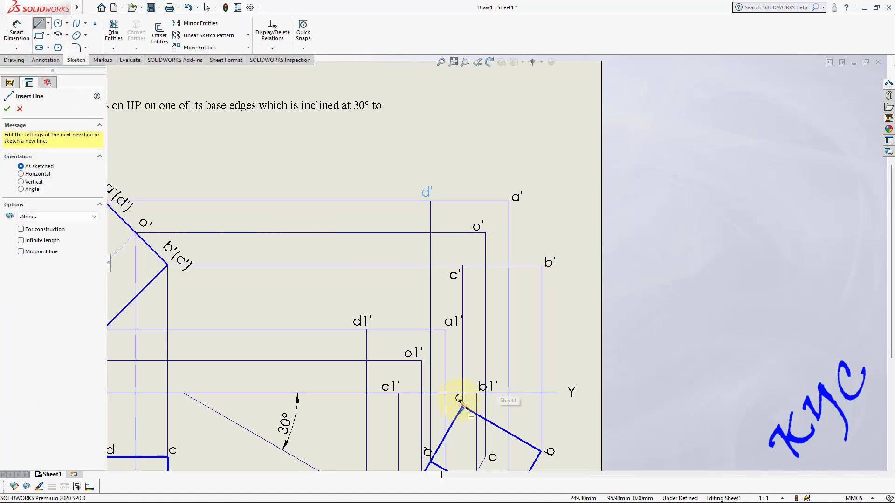
left_click(540, 264)
left_click(510, 201)
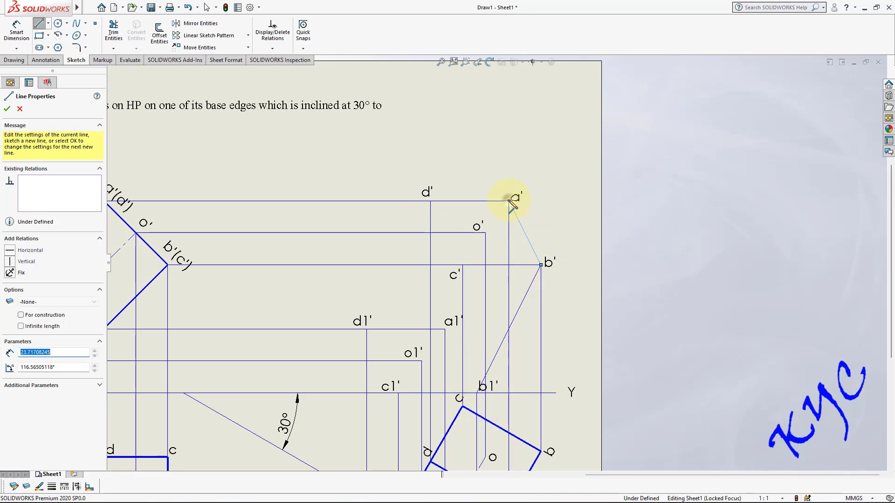
left_click(431, 202)
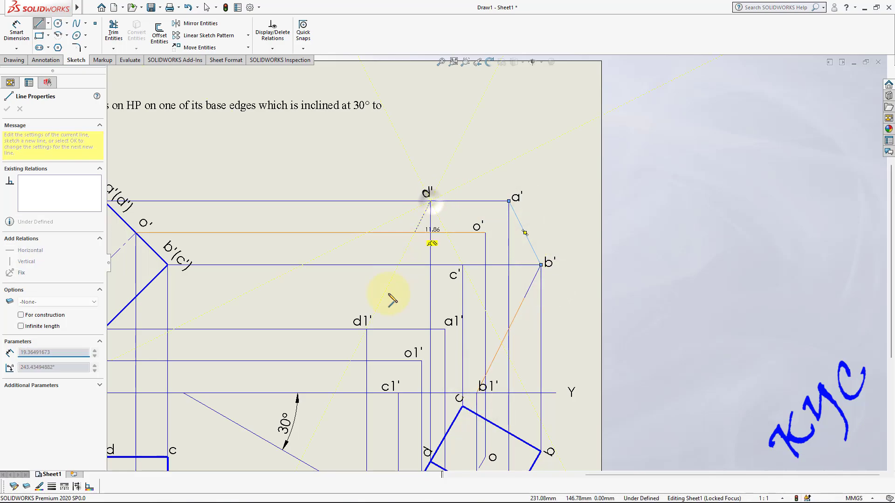
left_click(367, 330)
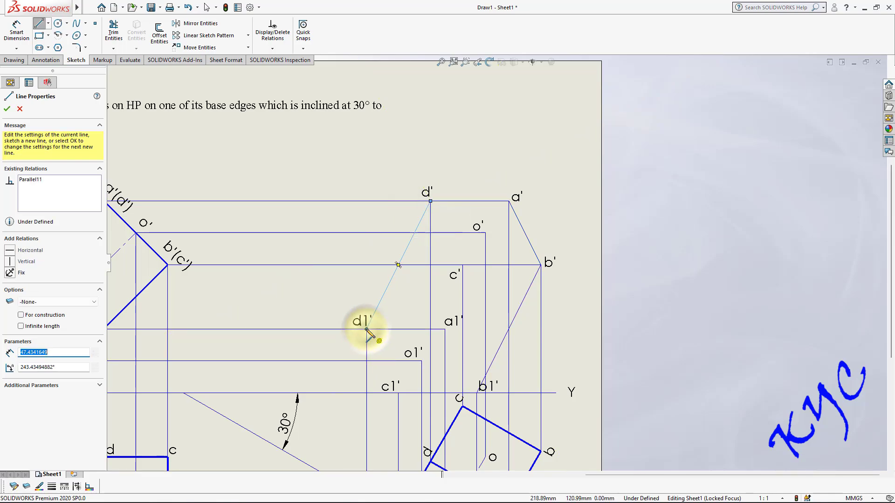
left_click(398, 393)
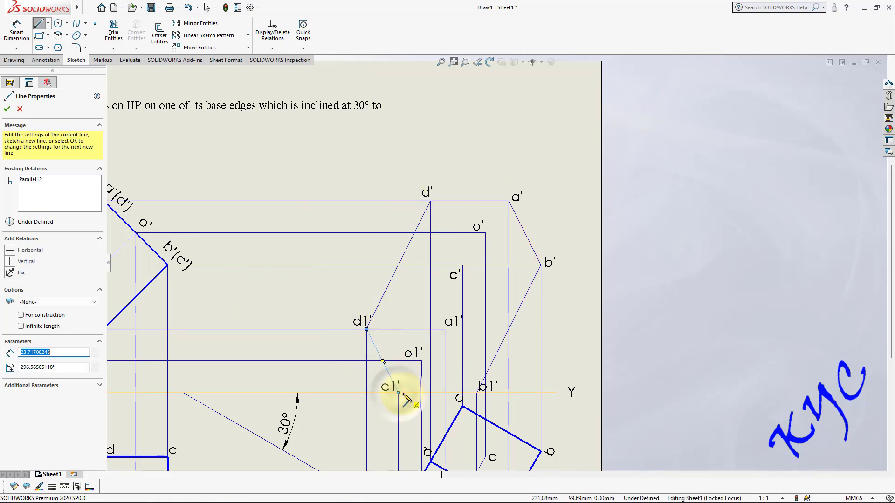
left_click(477, 393)
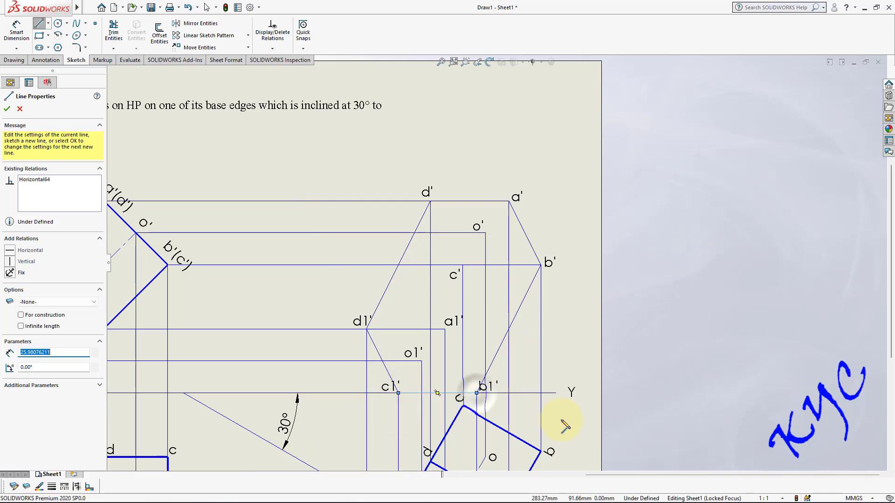
key("Escape")
Step: Set the line thickness of the final front view's six outline edges to 0.5 mm
left_click_drag(390, 407, 488, 387)
left_click(525, 299)
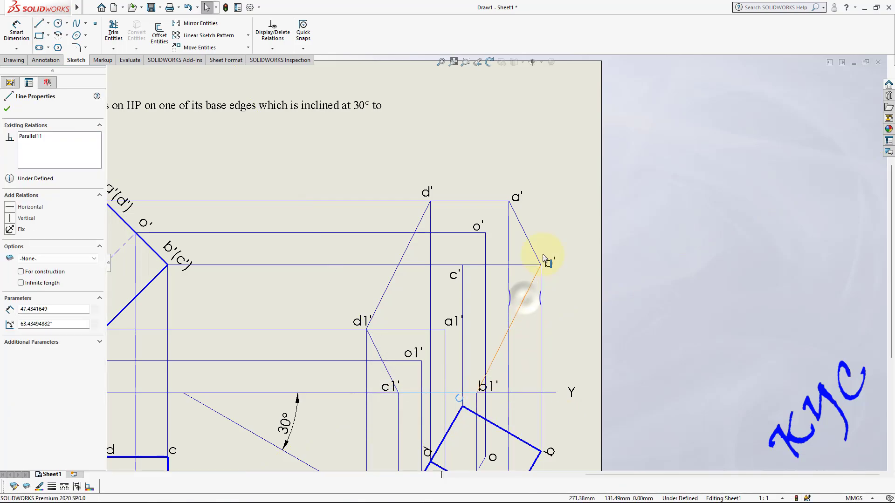
left_click(530, 243)
left_click(490, 201)
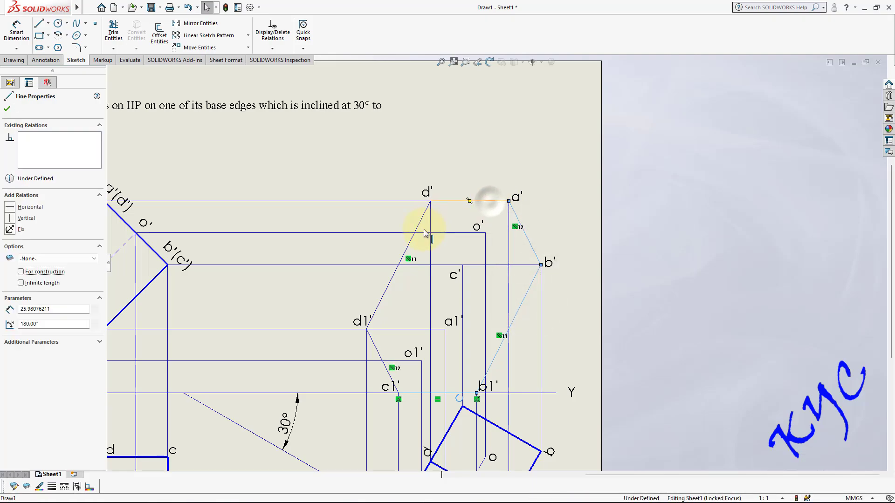
left_click(420, 228)
left_click(379, 351, "ctrl")
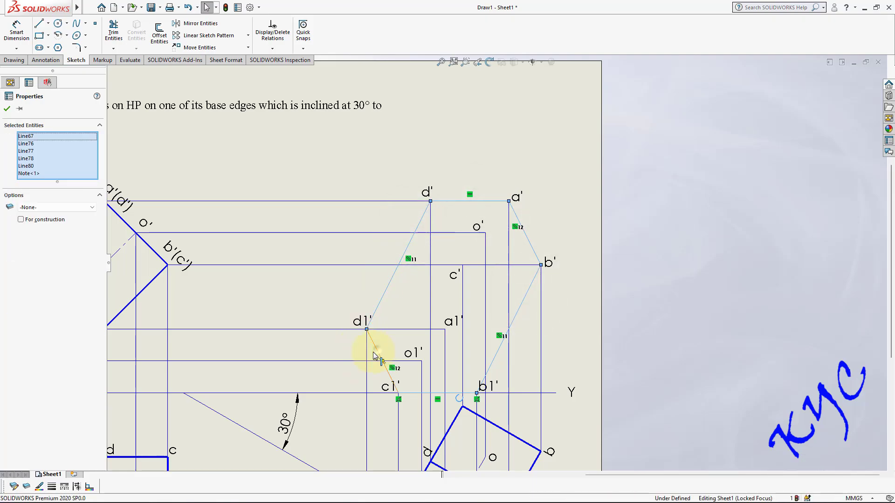
left_click(367, 355, "ctrl")
left_click(53, 488)
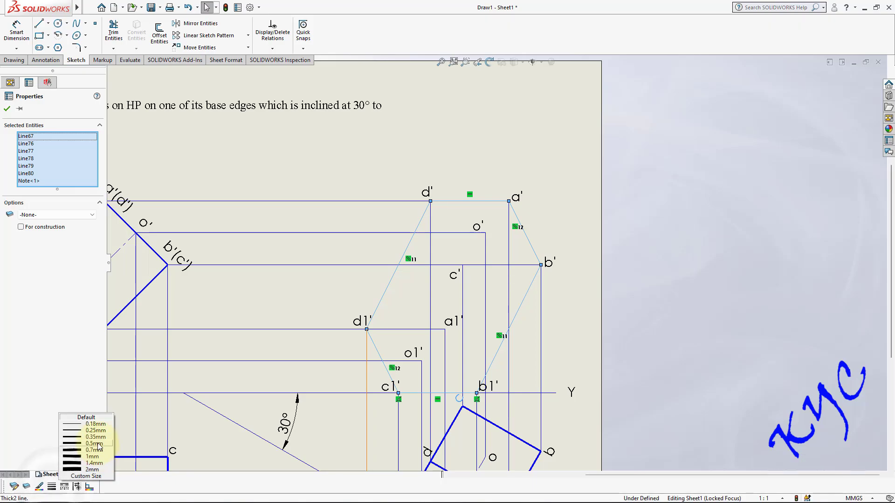
left_click(95, 440)
left_click(701, 329)
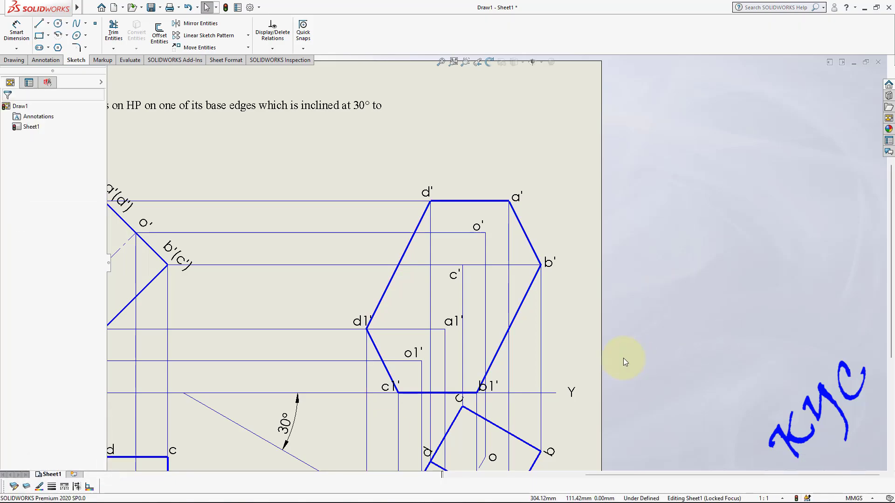
Step: Sketch the visible edges from a1' to b1' and from a1' to a' inside the final front view
scroll(602, 357, "down", 5)
scroll(461, 337, "up", 3)
scroll(462, 338, "up", 1)
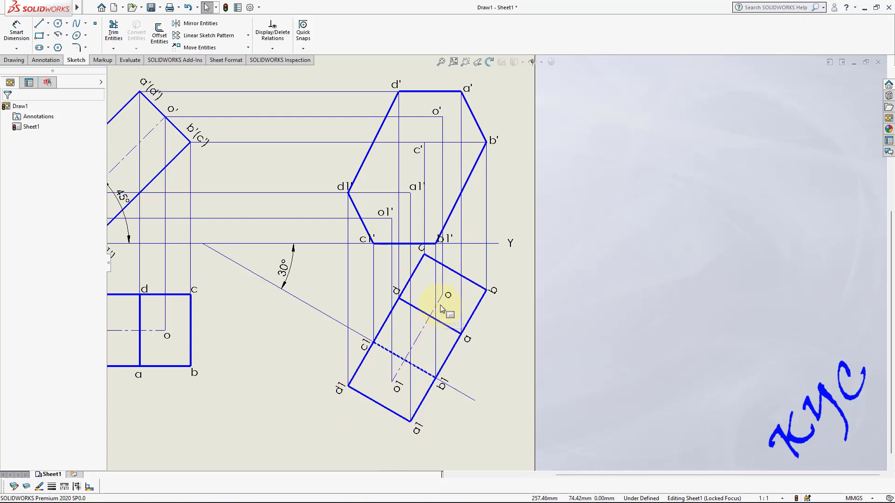
scroll(466, 243, "down", 1)
scroll(466, 254, "up", 2)
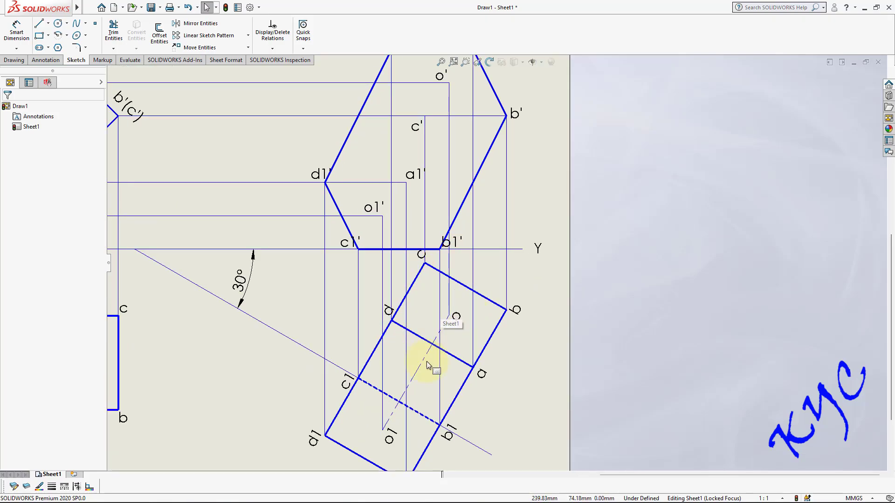
scroll(422, 283, "down", 1)
scroll(452, 158, "up", 2)
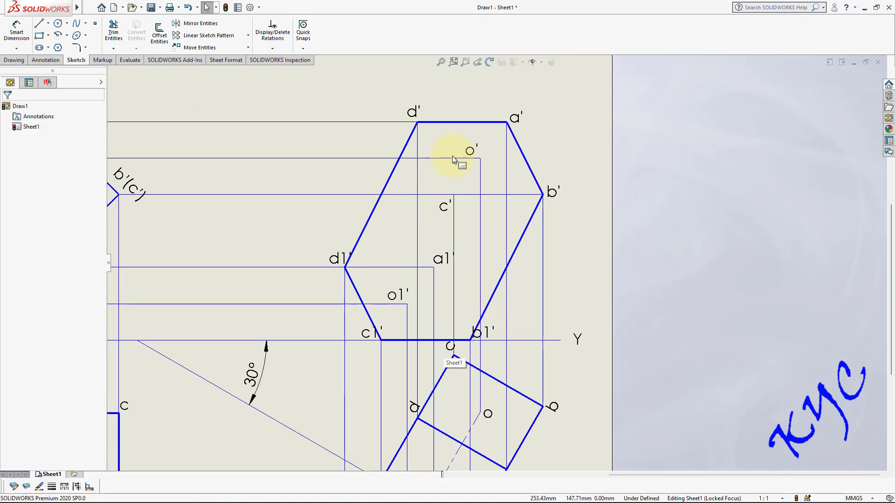
scroll(586, 401, "up", 2)
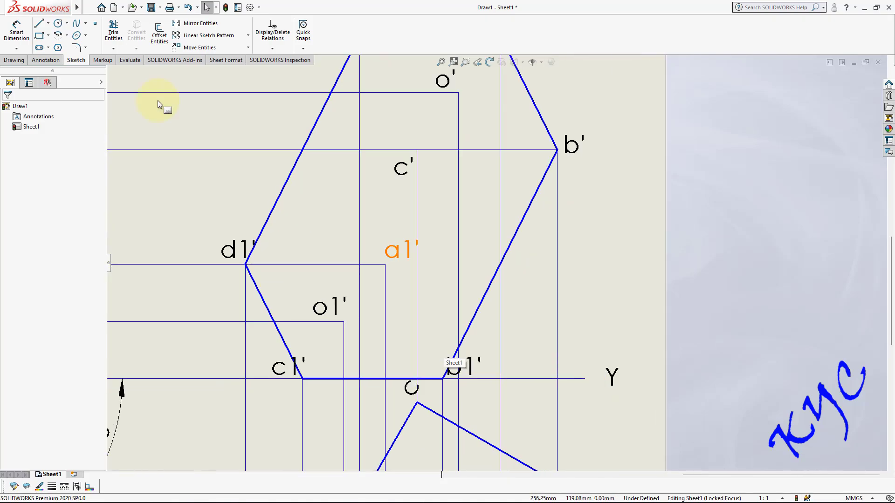
left_click(39, 22)
left_click(385, 265)
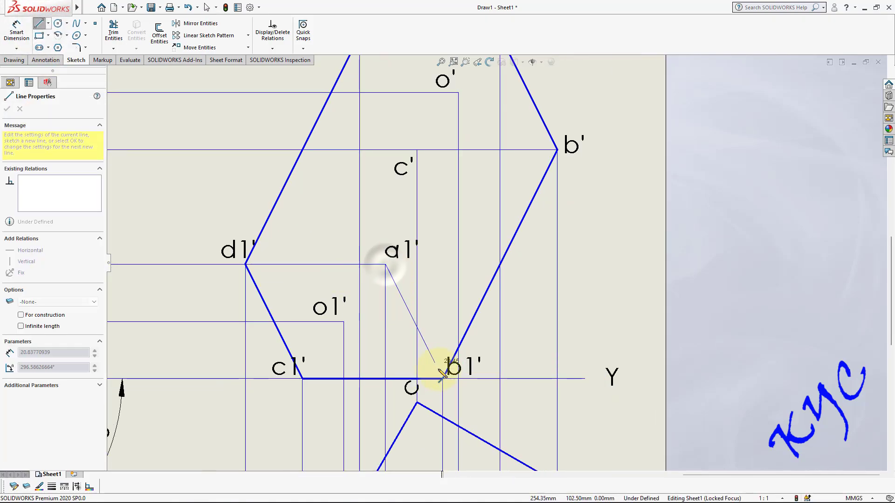
left_click(442, 378)
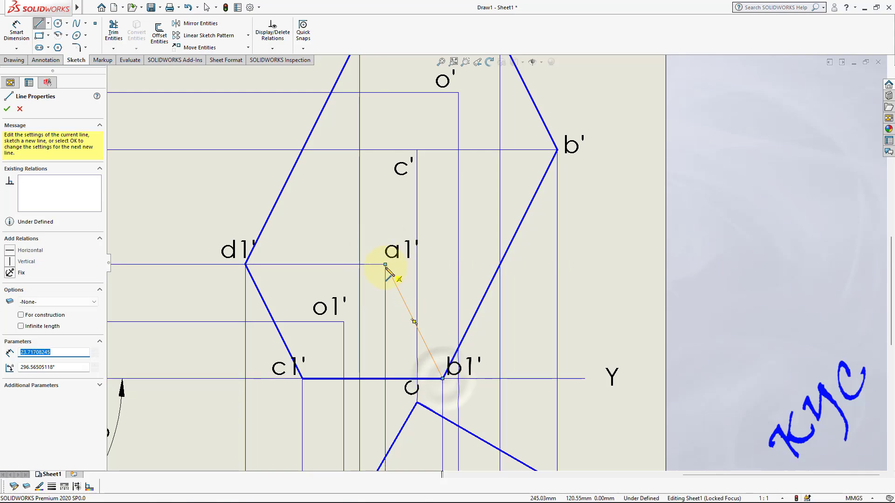
scroll(498, 260, "down", 3)
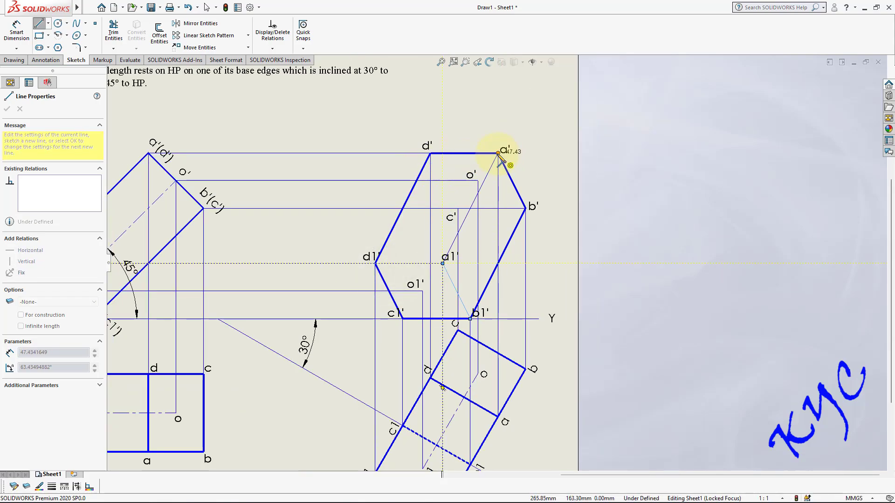
left_click(499, 153)
scroll(495, 194, "up", 2)
key("Escape")
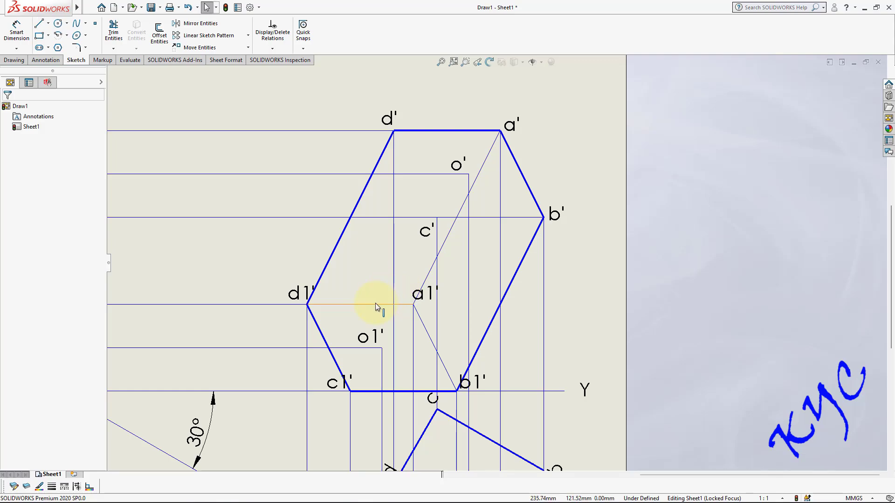
Step: Set the thickness of the three visible edges meeting at a1' in the final front view to 0.5 mm
left_click(375, 303)
left_click(446, 240, "ctrl")
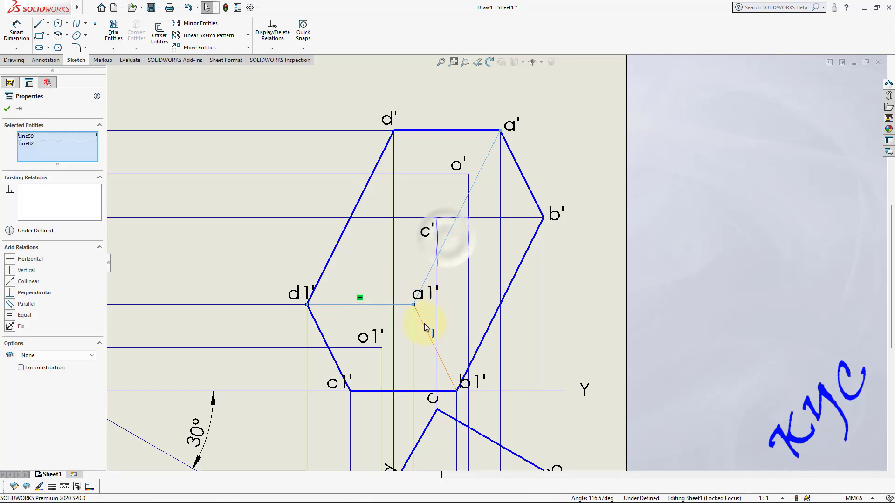
left_click(422, 323, "ctrl")
left_click(52, 486)
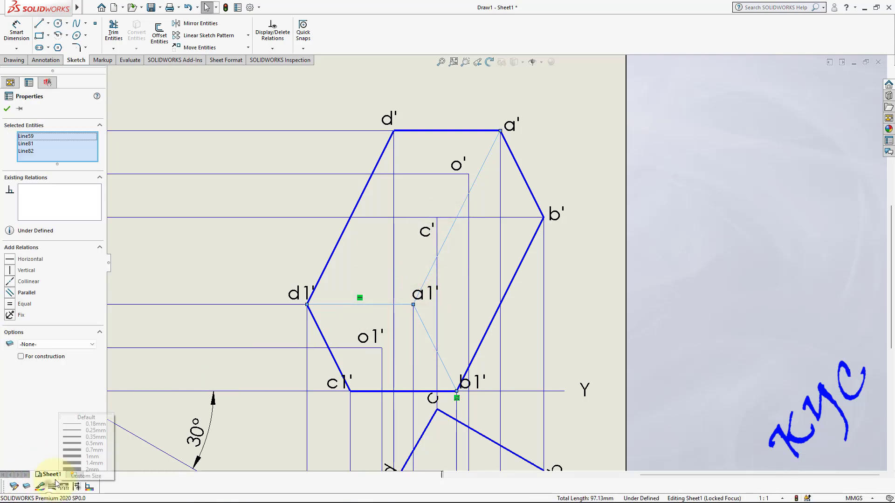
left_click(93, 445)
scroll(438, 384, "up", 3)
scroll(495, 469, "down", 3)
scroll(501, 447, "up", 1)
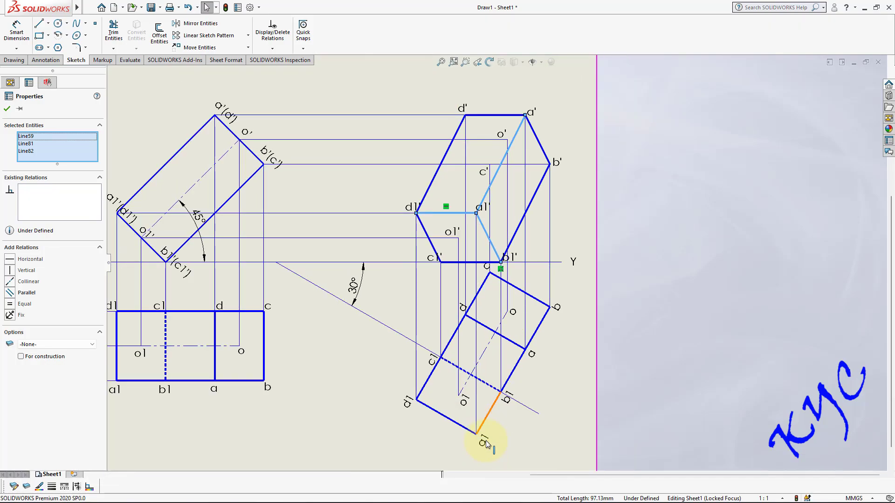
scroll(505, 436, "down", 1)
left_click(487, 439)
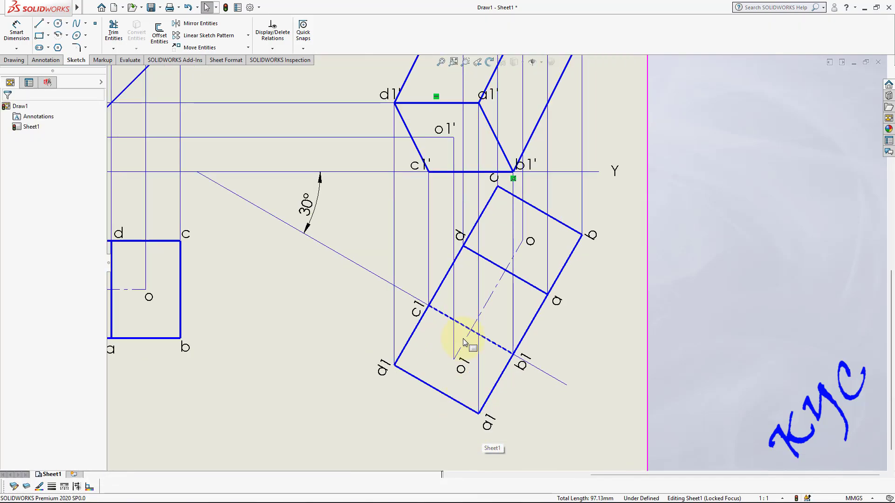
Step: Move the note a1' just beside its corner, clear of the edges of the final front view
scroll(466, 297, "up", 3)
scroll(504, 253, "down", 3)
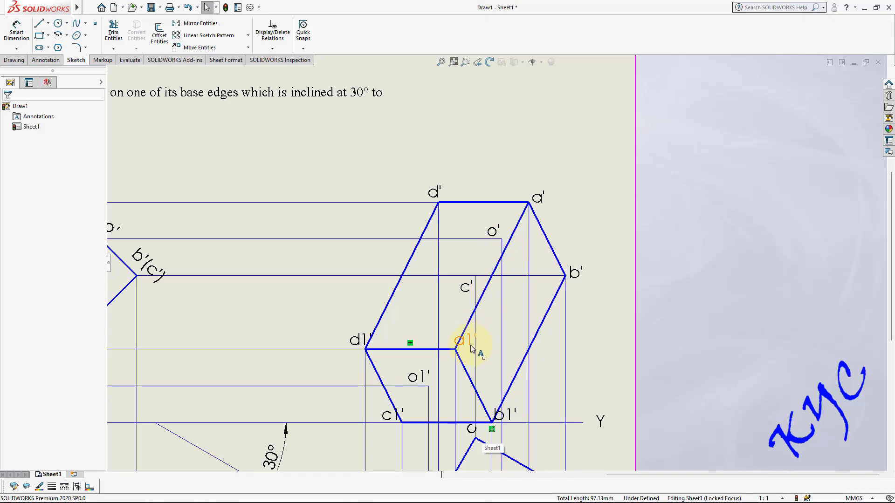
left_click_drag(472, 348, 480, 357)
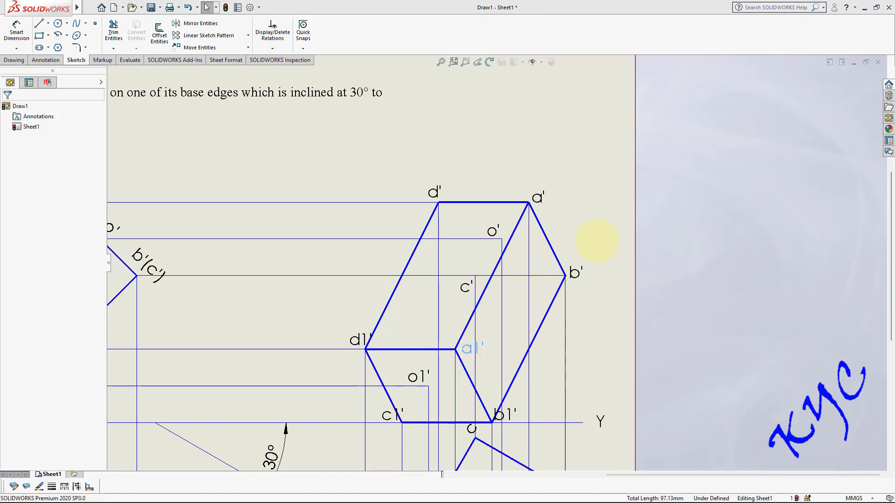
left_click(579, 204)
Step: Sketch lines from c' to d' and from c' to c1' for the hidden edges of the final front view
scroll(503, 342, "up", 3)
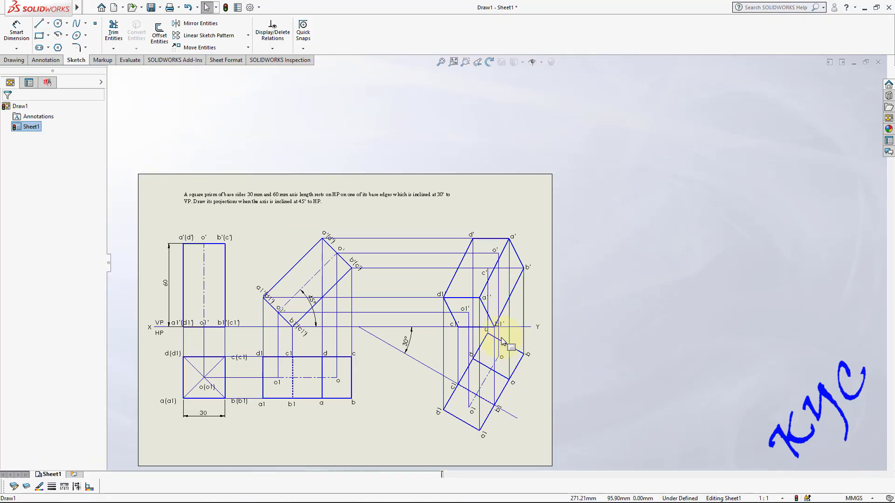
scroll(503, 341, "down", 4)
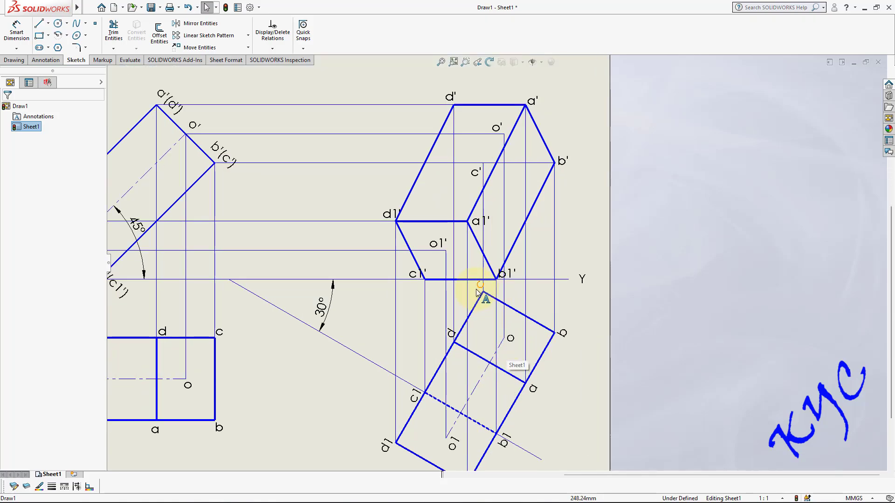
scroll(568, 135, "down", 2)
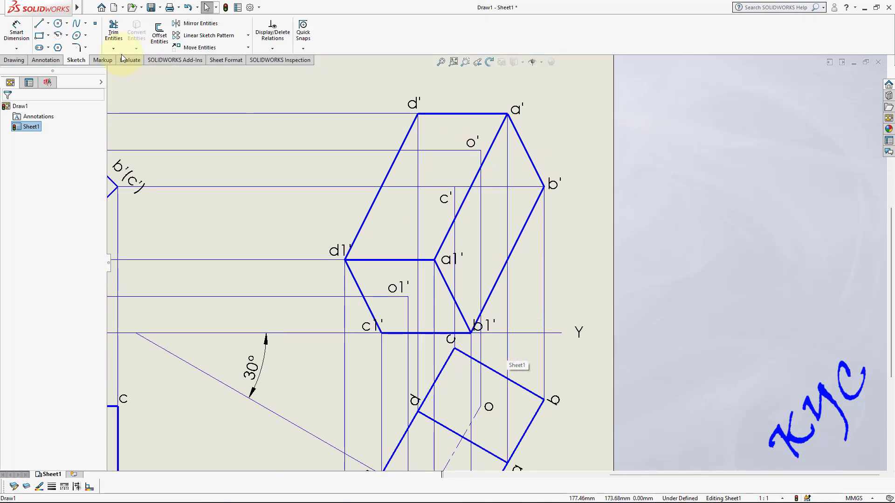
left_click(40, 26)
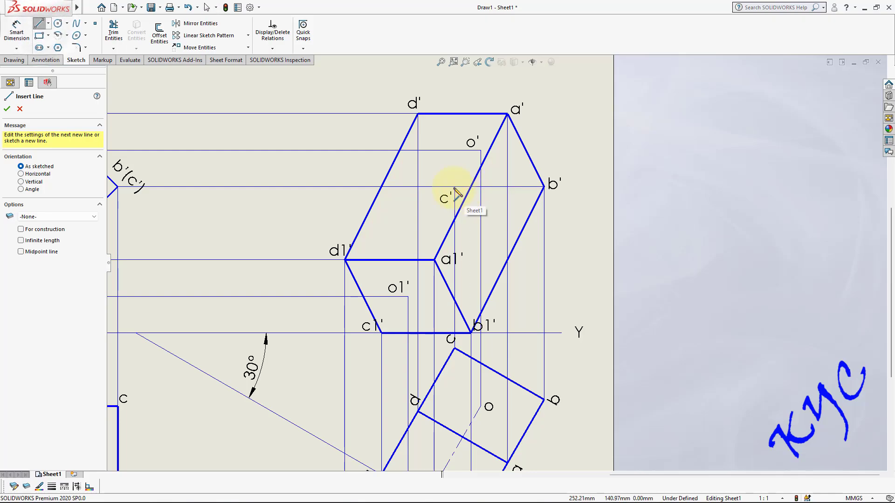
left_click(455, 186)
double_click(417, 114)
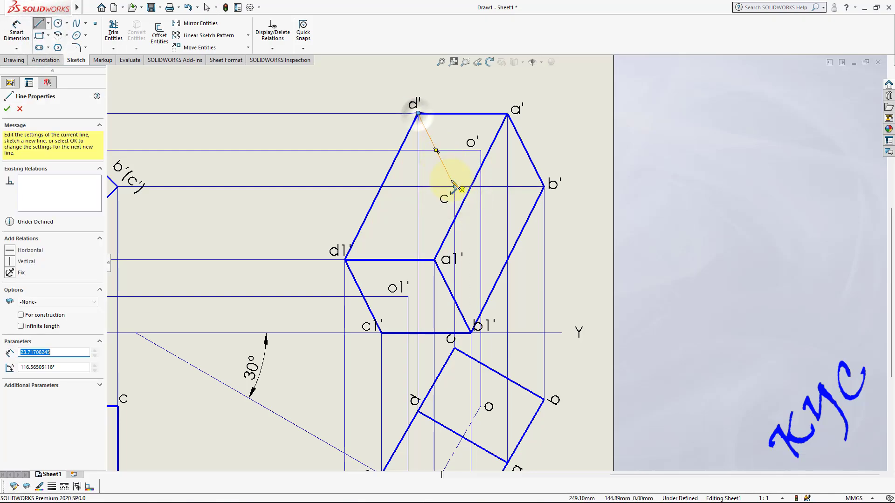
left_click(454, 187)
left_click(382, 333)
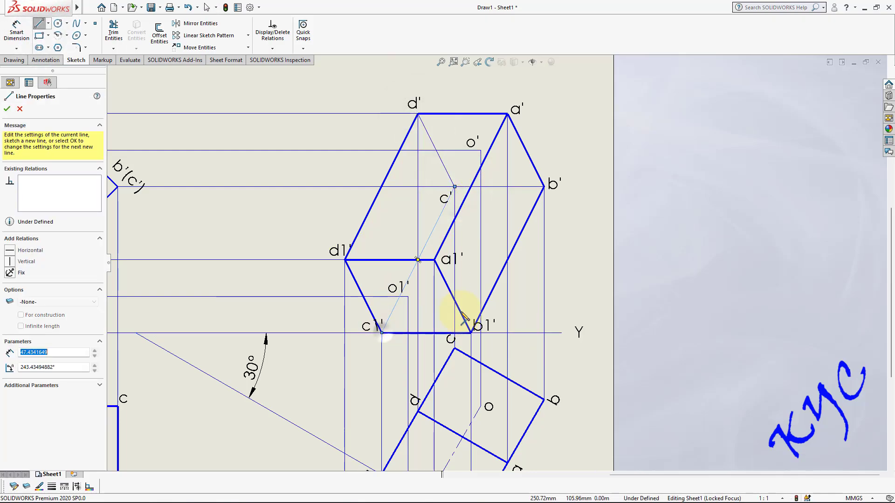
Step: Give the three hidden edges meeting at c' in the final front view the Dashed line style and a heavier line thickness
key("Escape")
left_click(459, 209)
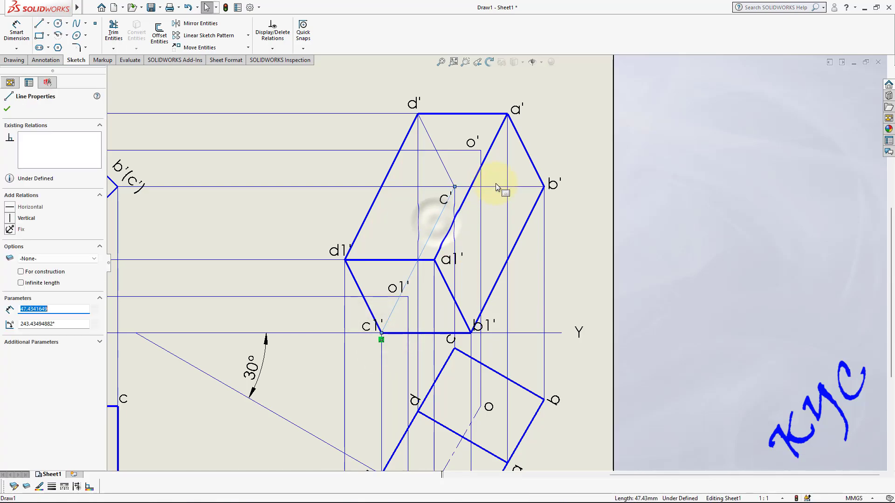
left_click(442, 159, "ctrl")
left_click(441, 161, "ctrl")
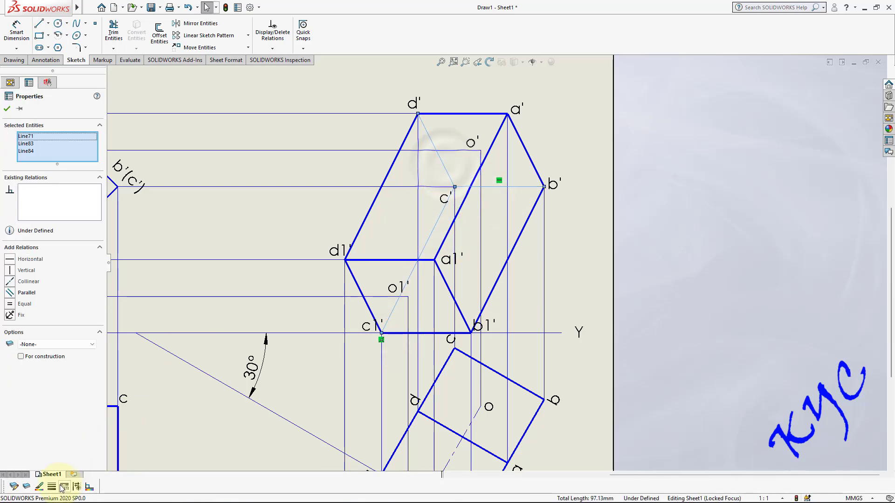
left_click(64, 486)
left_click(112, 422)
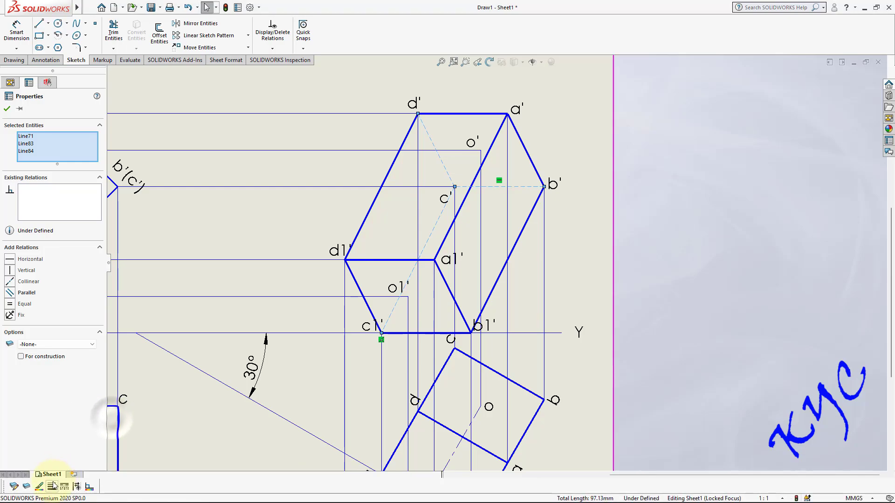
left_click(52, 486)
left_click(92, 444)
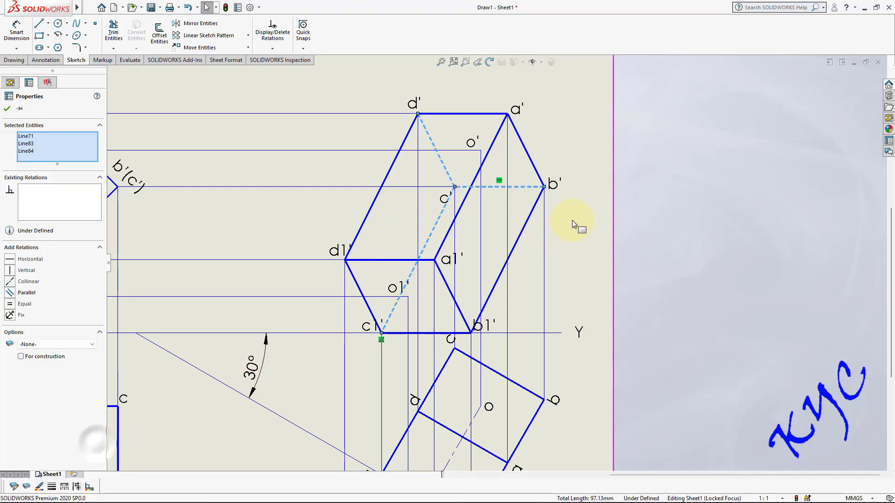
Step: Move the note c' up beside its corner in the final front view
left_click(606, 216)
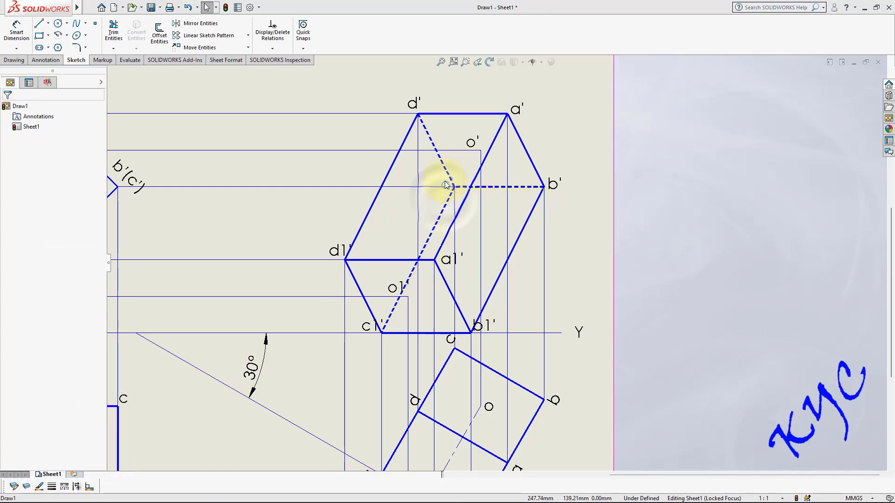
left_click(446, 186)
left_click(93, 11)
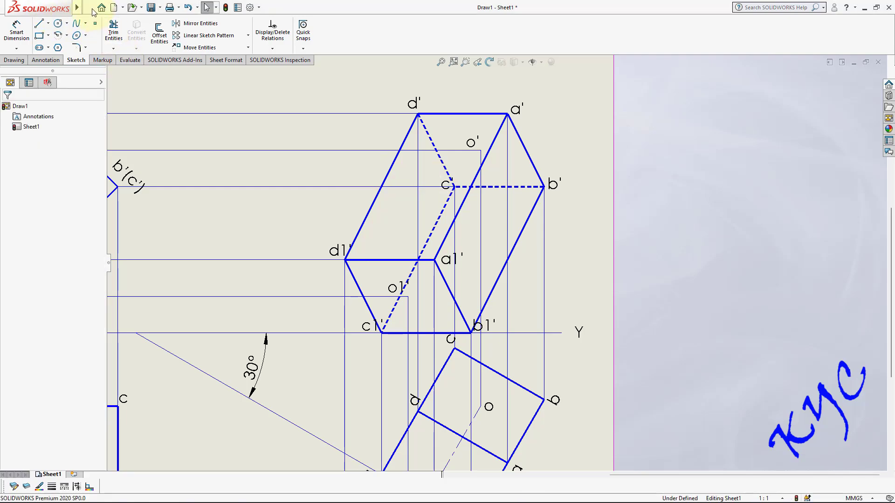
Step: Sketch the prism axis from o' to o1' in the final front view and give it the Chain line style
left_click(39, 23)
left_click(480, 150)
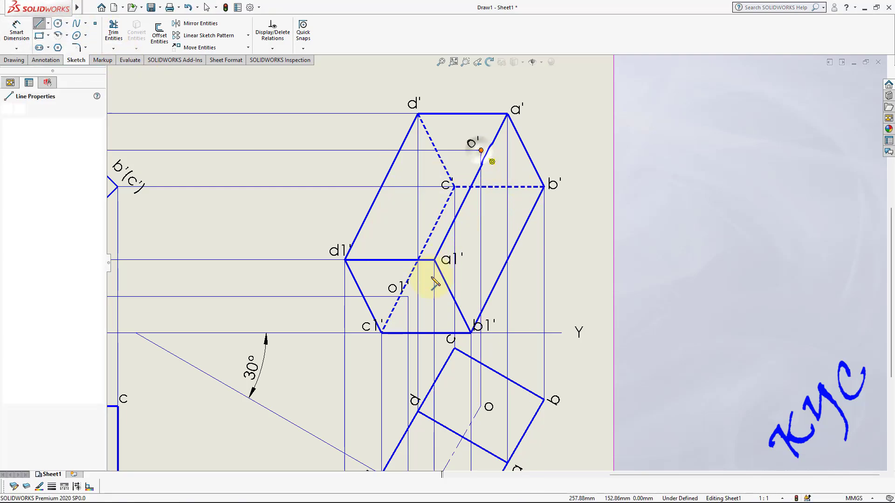
left_click(409, 297)
key("Escape")
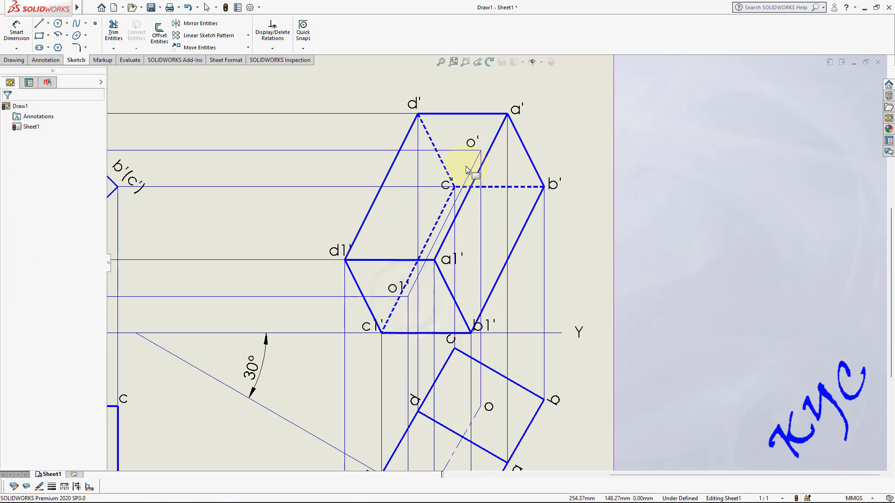
left_click(474, 168)
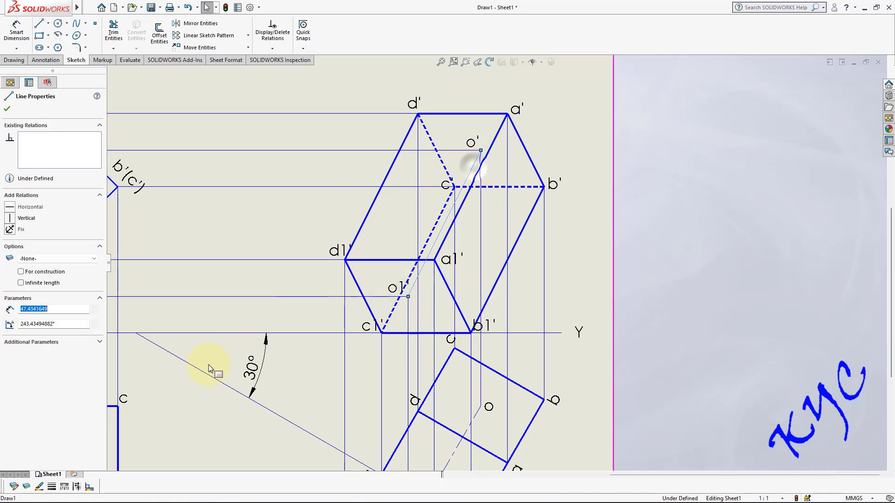
left_click(65, 487)
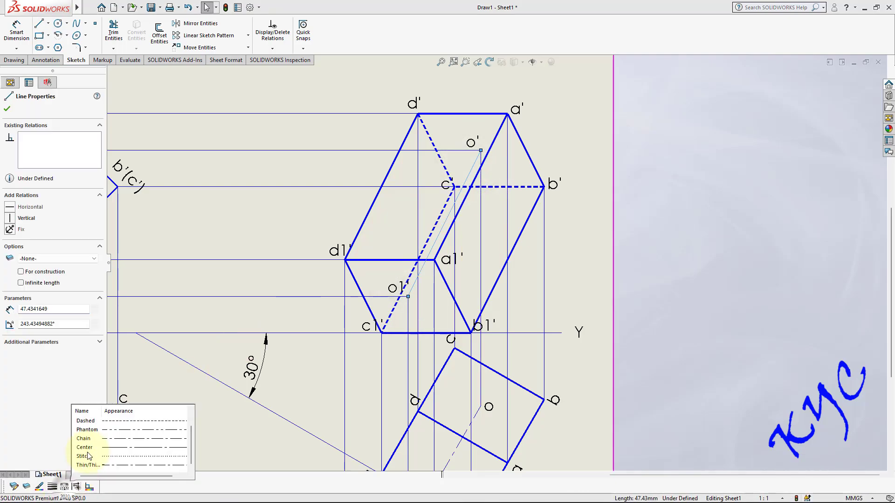
left_click(110, 439)
key("Escape")
Step: Compare the axis with the long edges of the final front view and review all the projections across the sheet
left_click(470, 173)
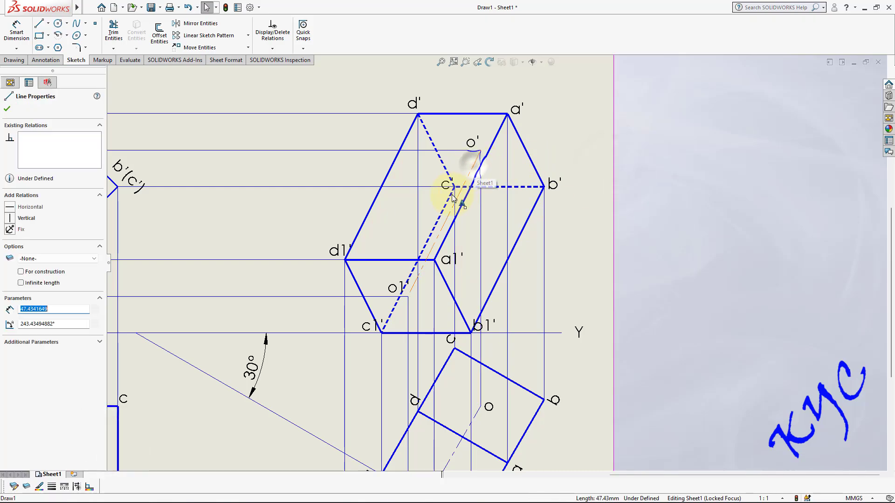
left_click(376, 196)
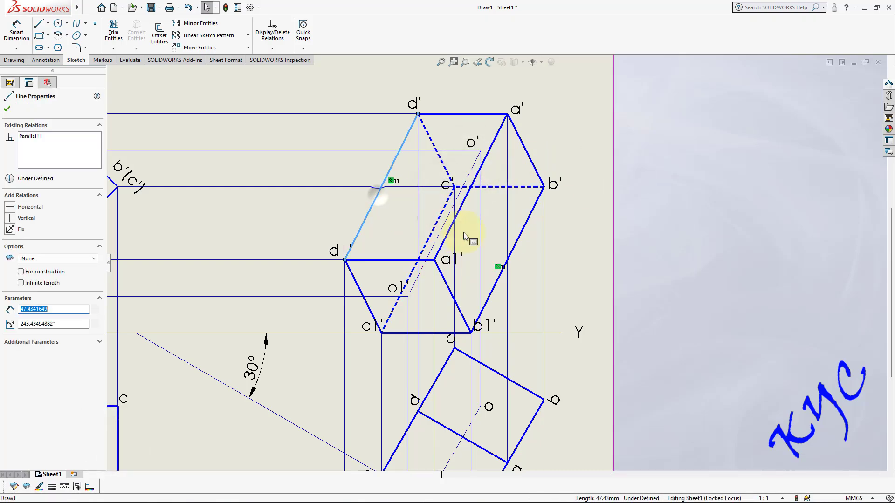
left_click(462, 210)
left_click(521, 234)
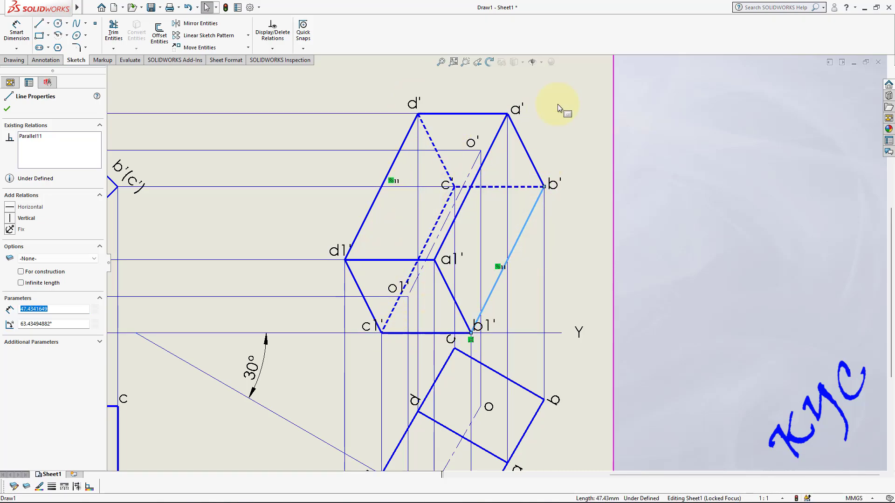
left_click(579, 251)
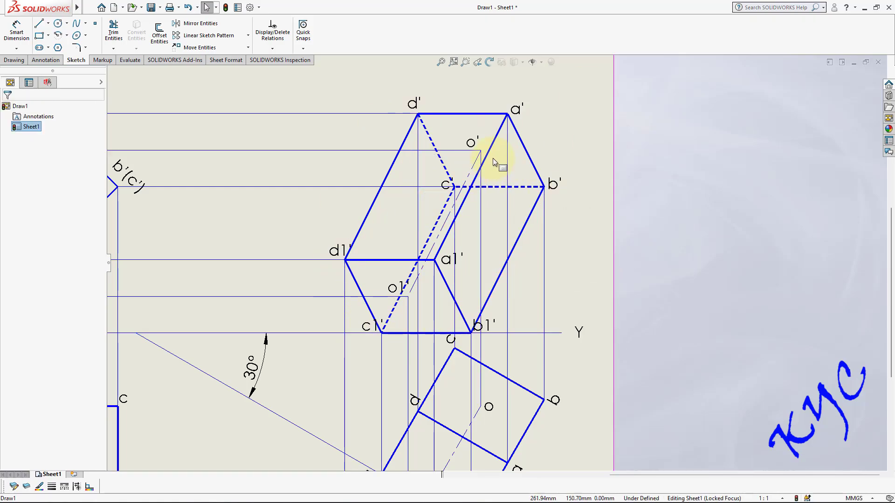
scroll(526, 351, "up", 2)
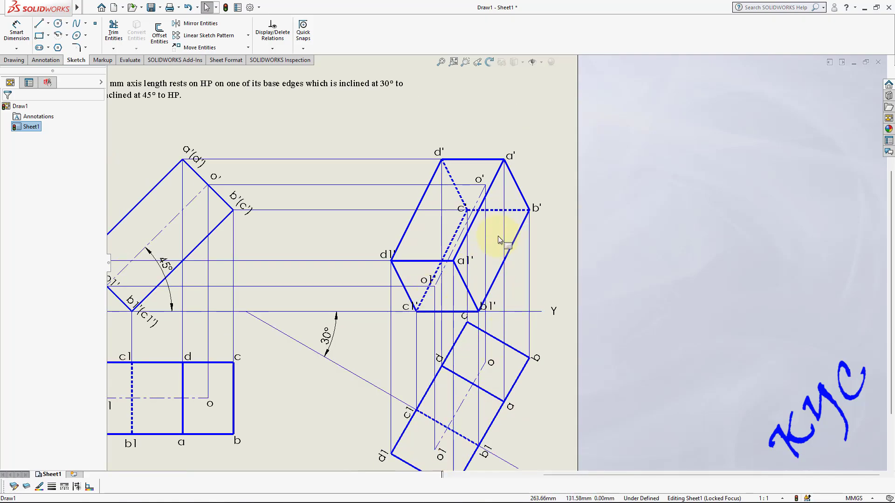
scroll(527, 263, "up", 3)
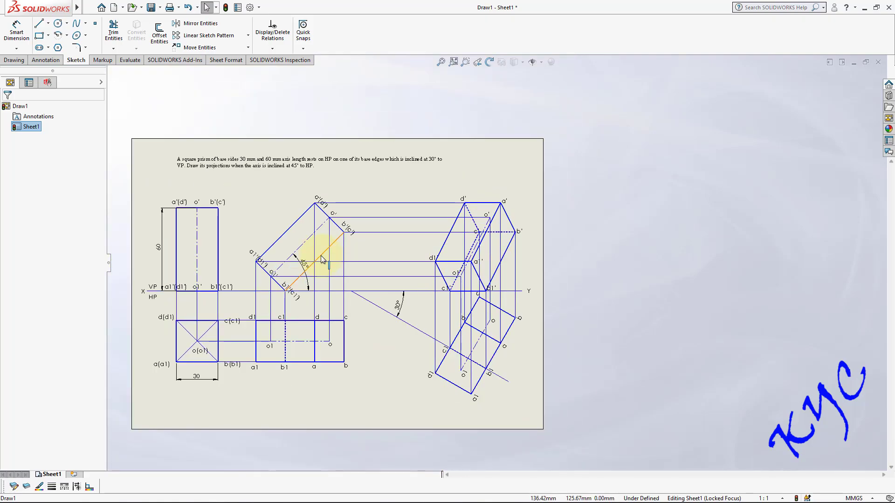
scroll(167, 267, "down", 3)
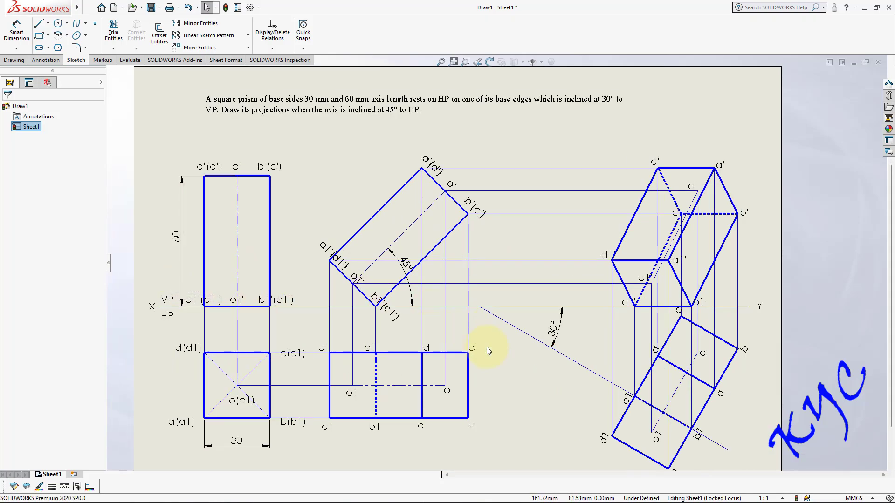
scroll(562, 422, "up", 2)
scroll(563, 422, "down", 1)
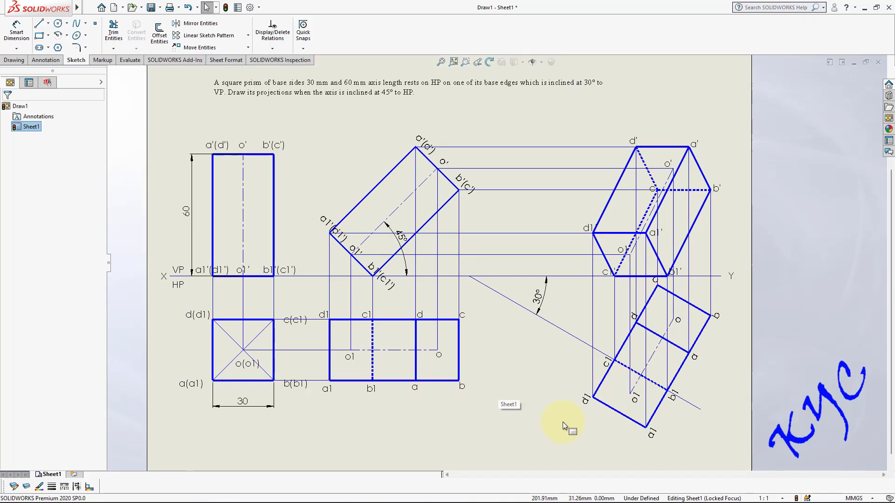